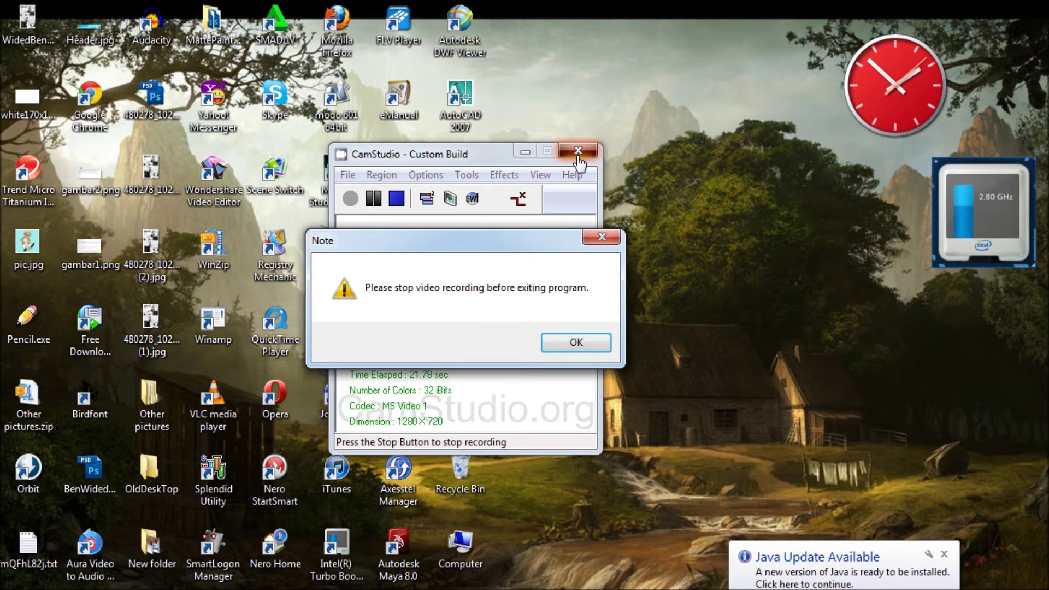
# - Minimize the CamStudio recorder window to clear the desktop
pyautogui.moveTo(506, 154); pyautogui.dragTo(494, 174)
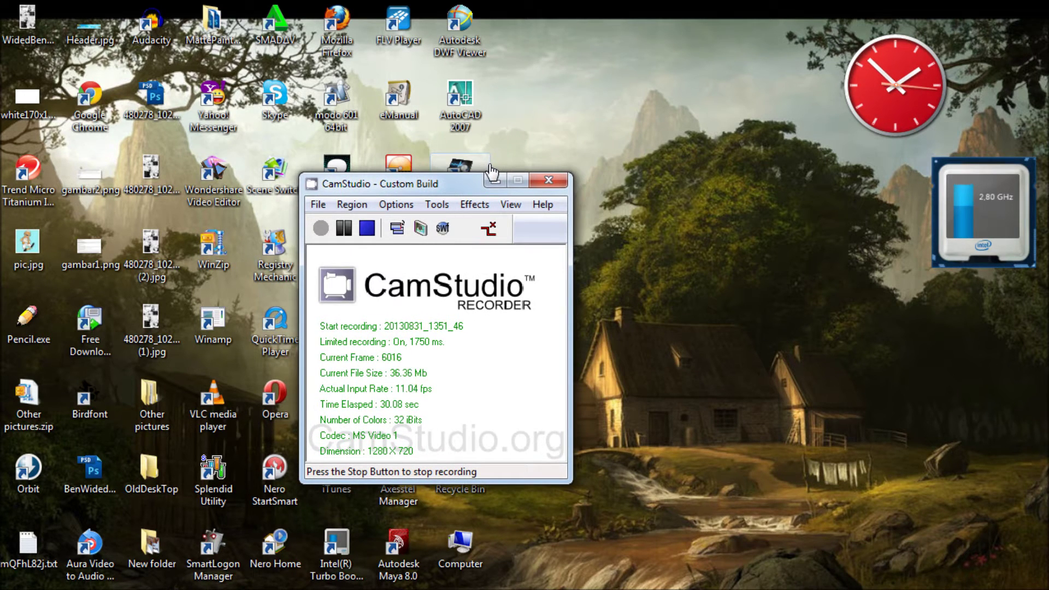
pyautogui.click(17, 589)
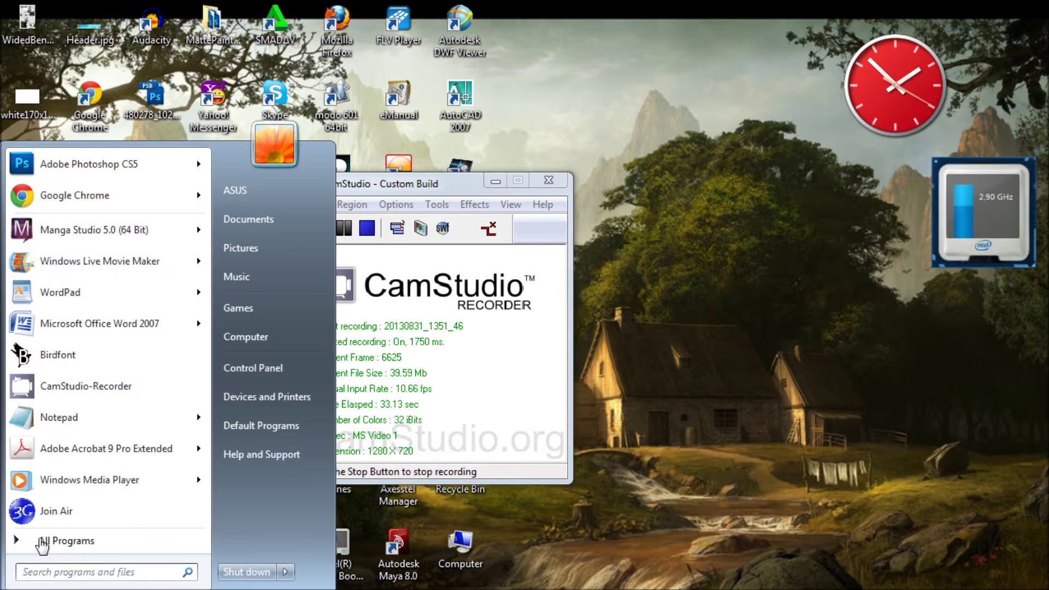
pyautogui.click(136, 267)
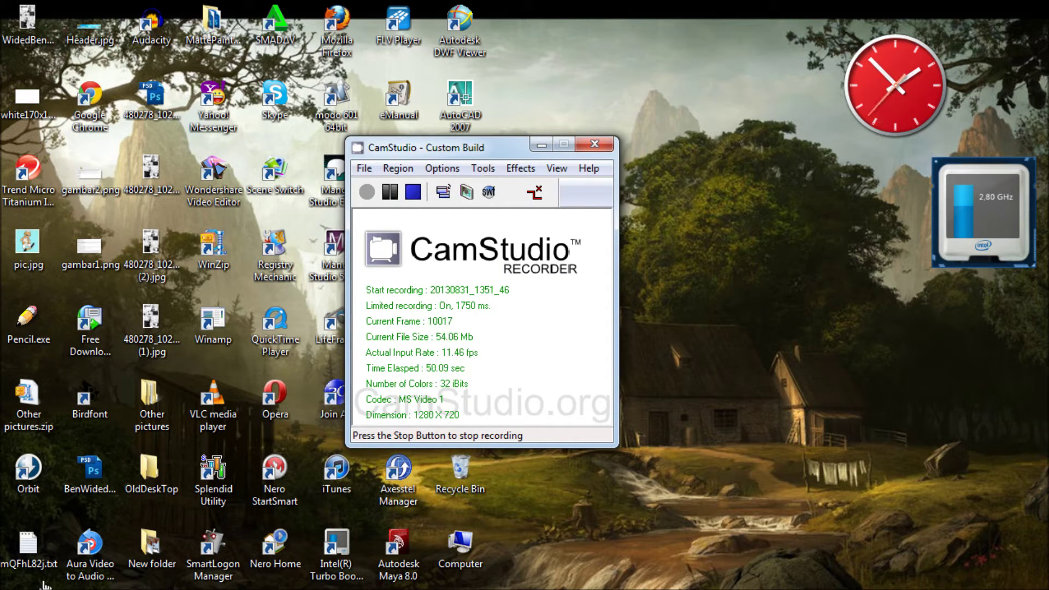
pyautogui.click(541, 145)
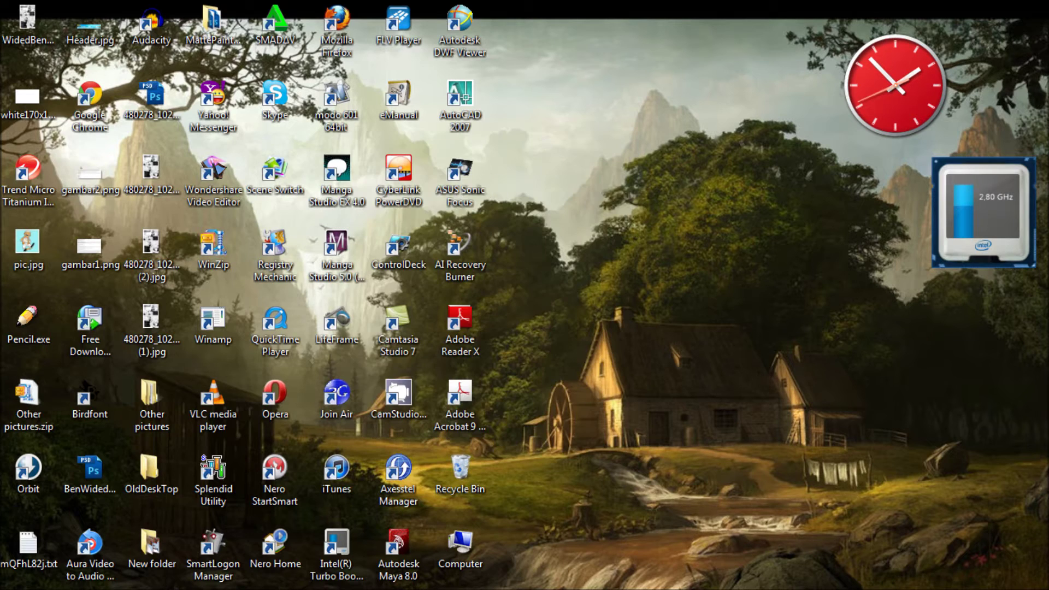
# - Open a file explorer window and go to the Videos library
pyautogui.press('super')
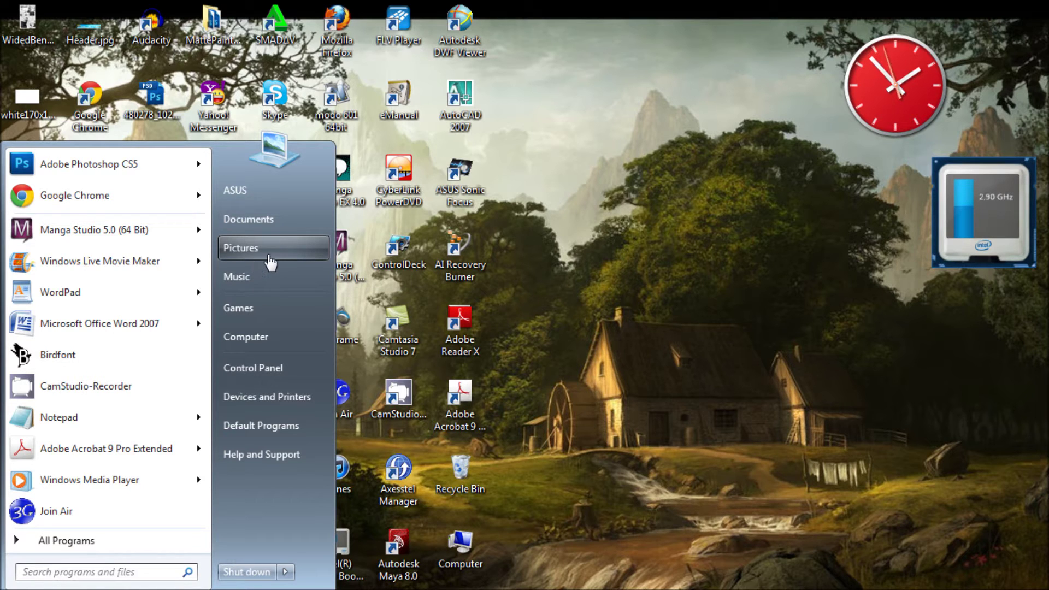
pyautogui.click(258, 278)
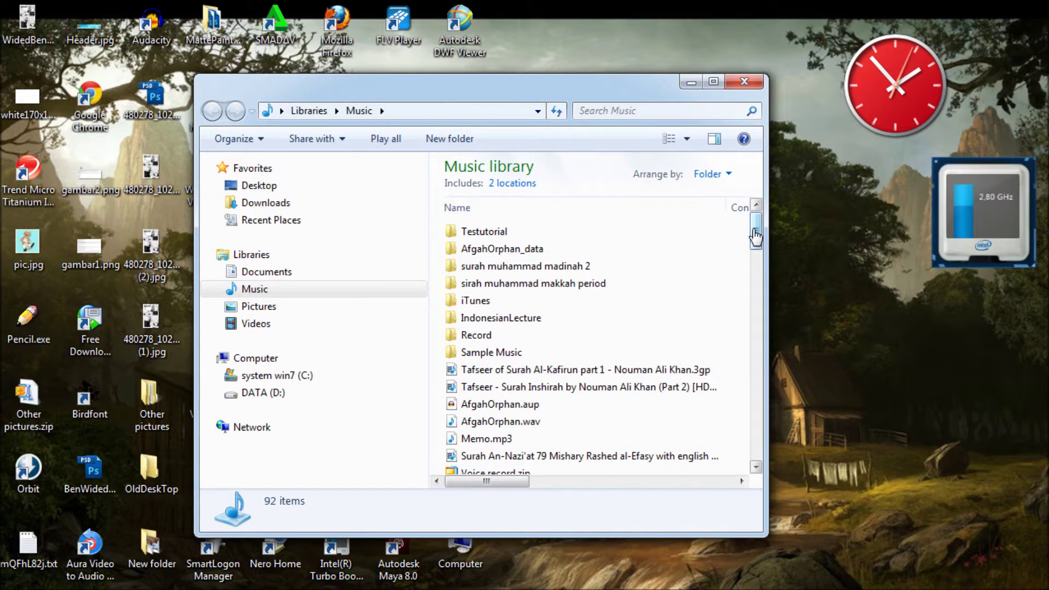
pyautogui.click(277, 394)
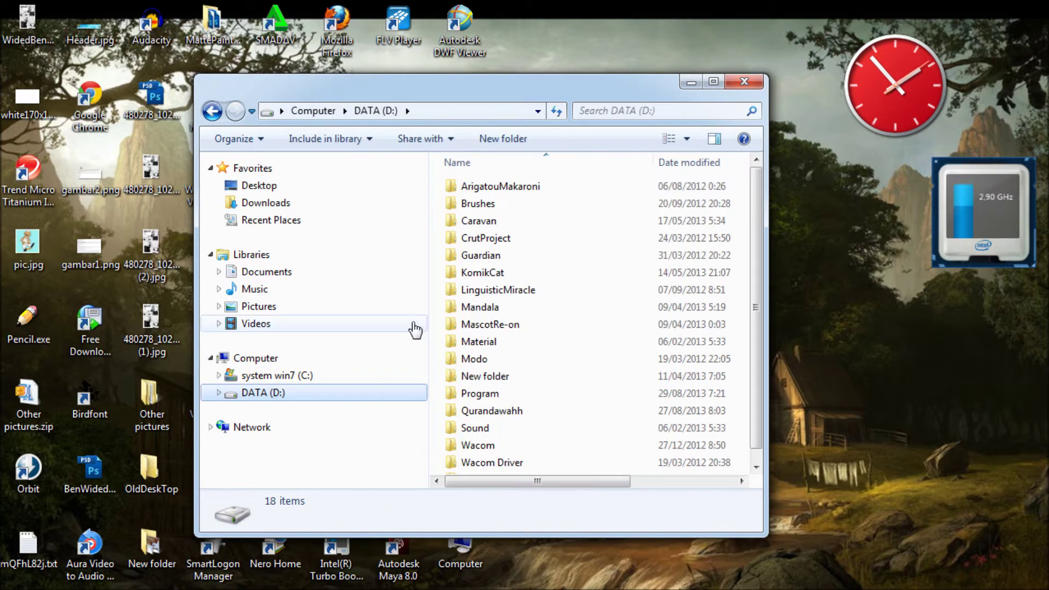
pyautogui.click(252, 323)
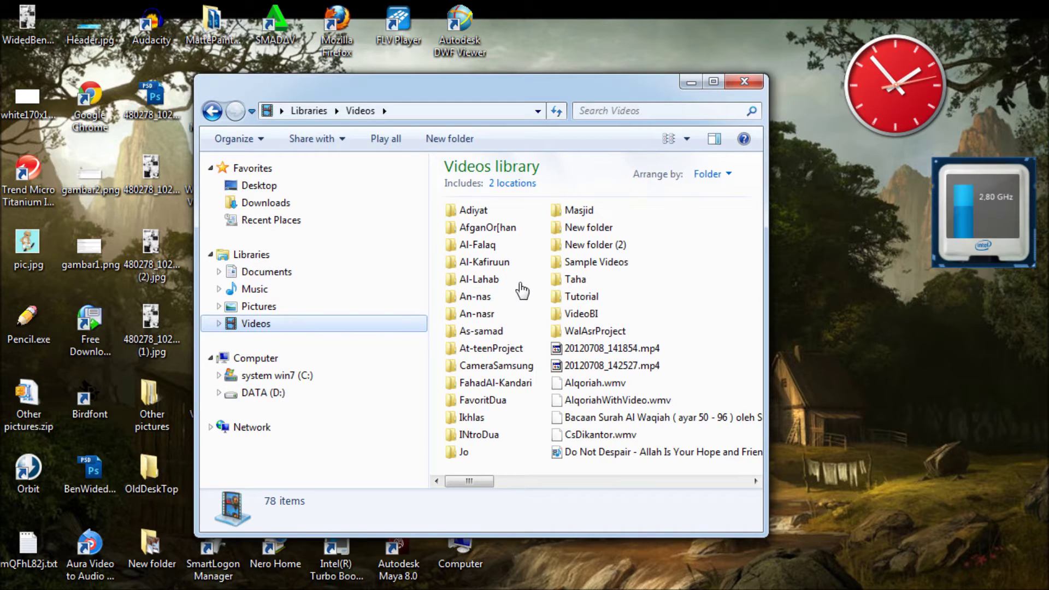
# - Open the Tutorial folder in the Videos library
pyautogui.doubleClick(490, 281)
pyautogui.click(212, 112)
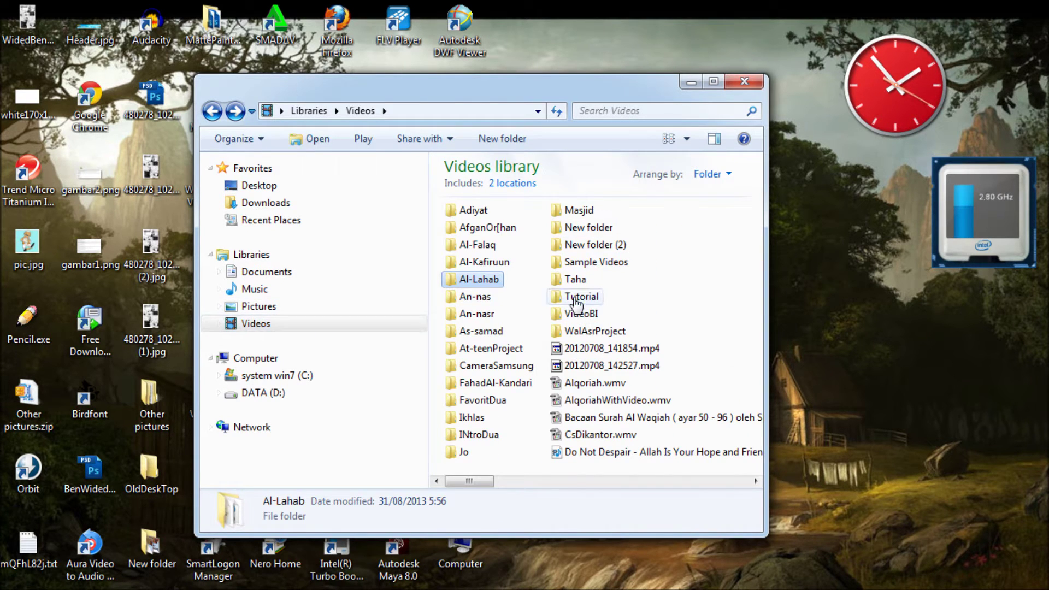
pyautogui.click(579, 297)
pyautogui.doubleClick(523, 303)
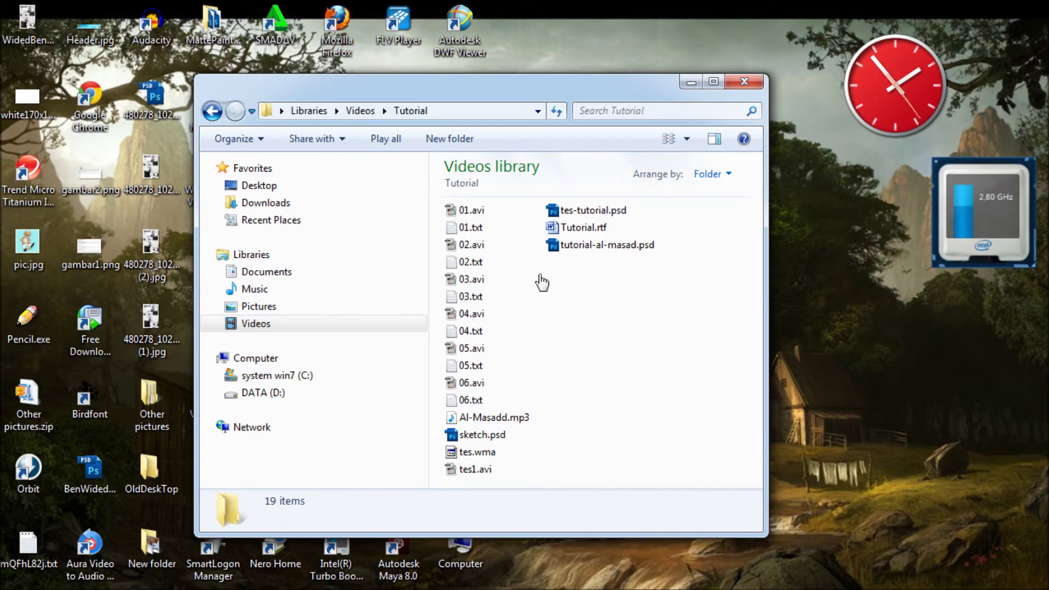
# - Listen to the beginning of Al-Masadd.mp3 with the system volume raised, pausing it and closing the player
pyautogui.doubleClick(476, 420)
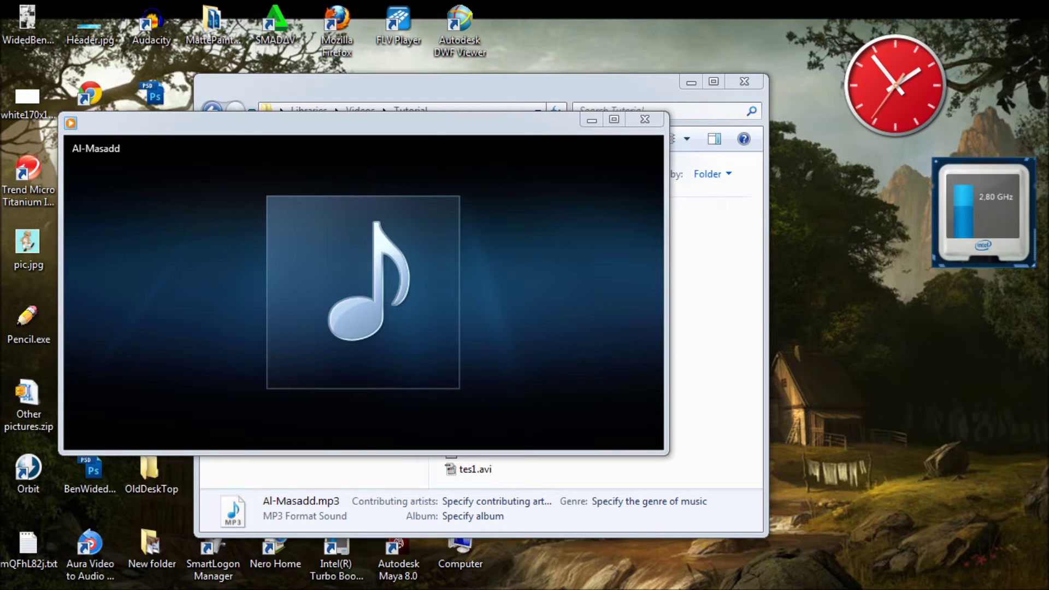
pyautogui.click(1034, 526)
pyautogui.moveTo(1023, 422); pyautogui.dragTo(1023, 405)
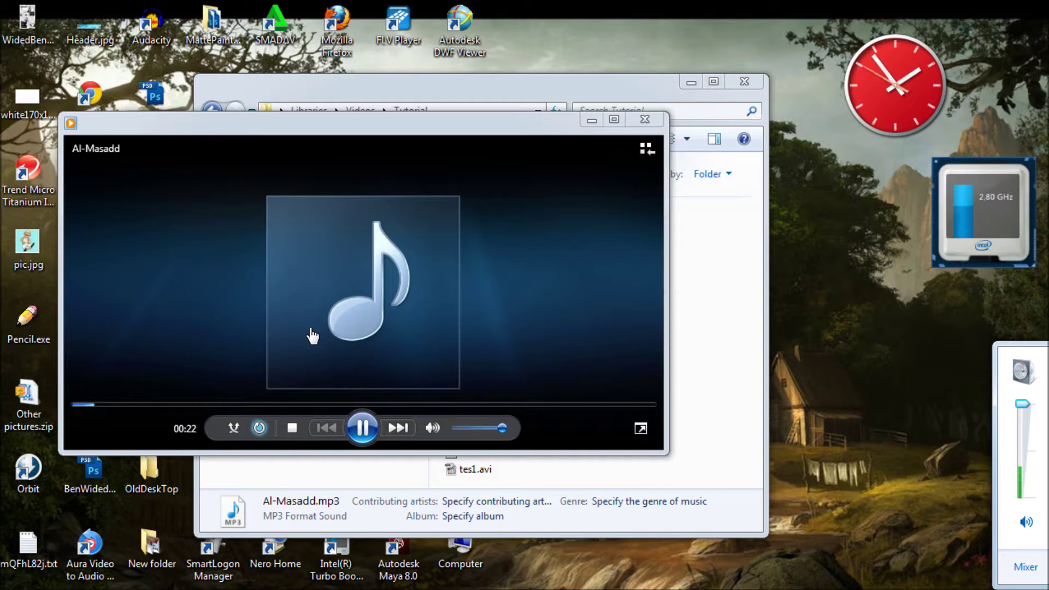
pyautogui.click(361, 435)
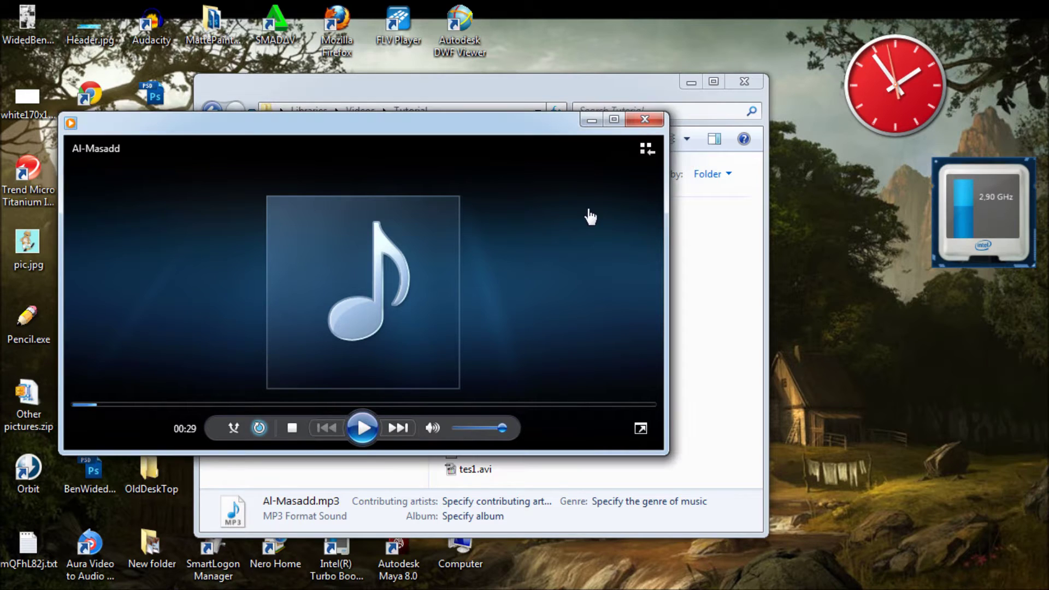
pyautogui.click(647, 121)
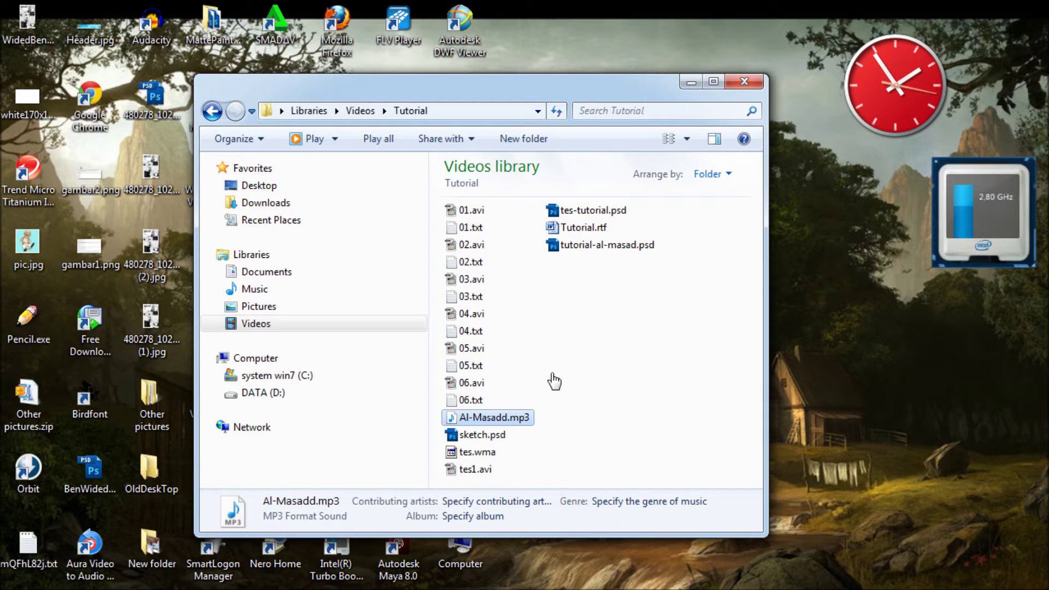
# - Switch to Adobe Photoshop CS5 and create a new white A4 RGB document, 210 × 297 mm at 300 pixels/inch
pyautogui.moveTo(513, 89); pyautogui.dragTo(458, 65)
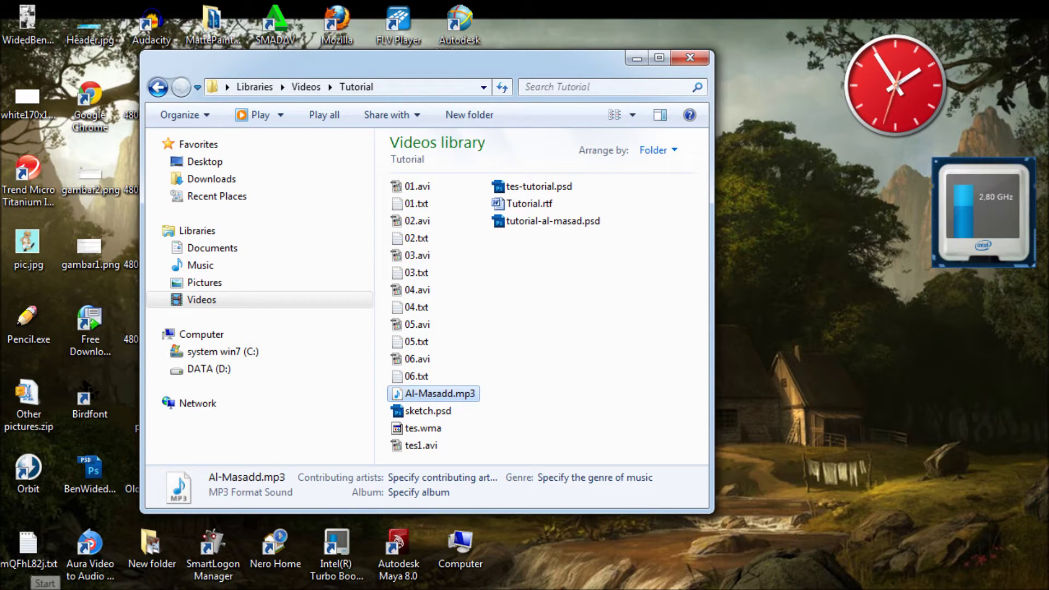
pyautogui.click(22, 589)
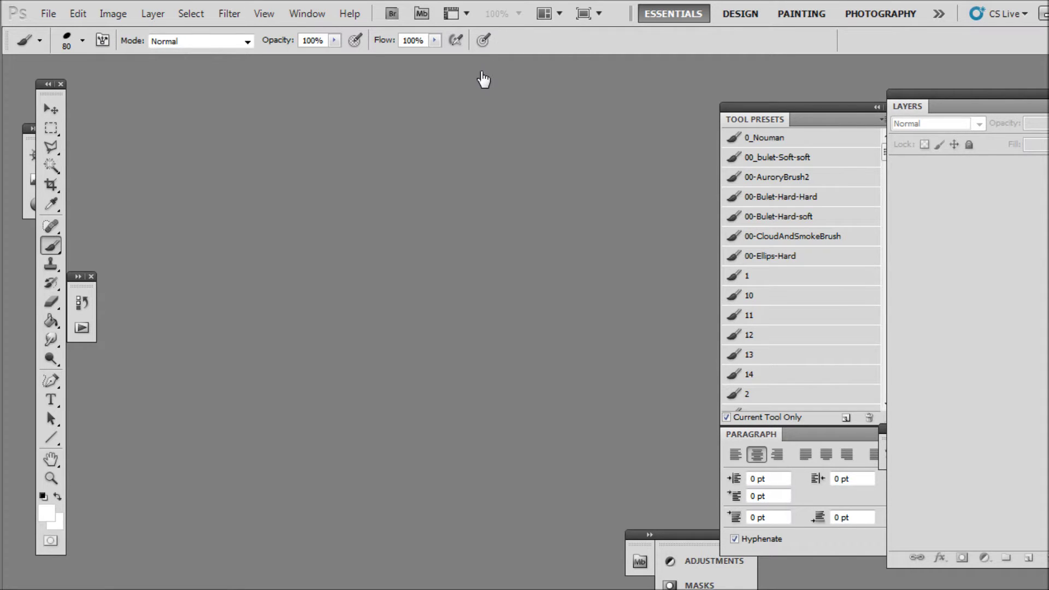
pyautogui.click(47, 15)
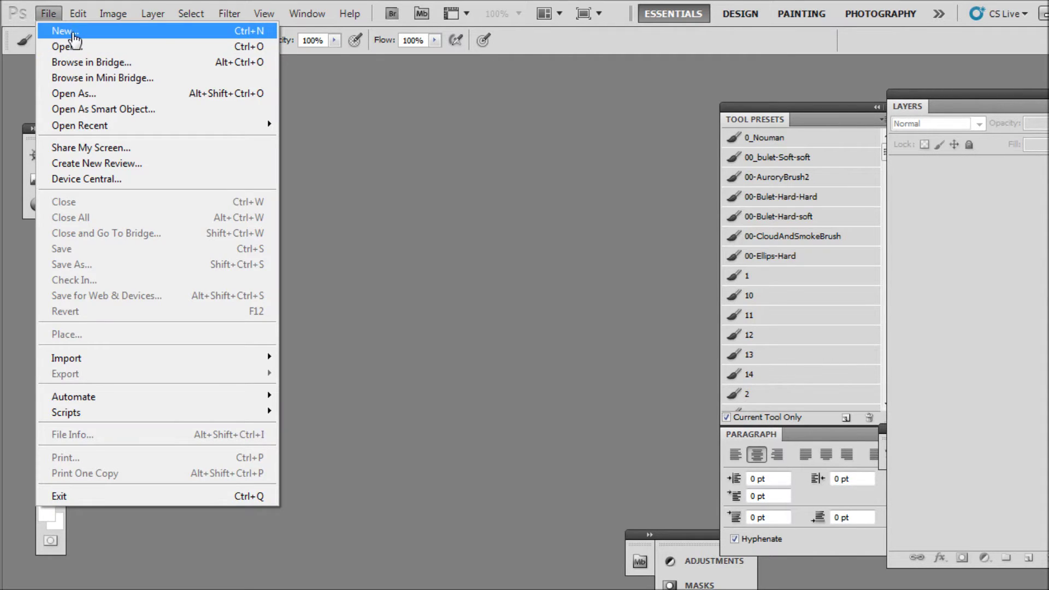
pyautogui.click(134, 41)
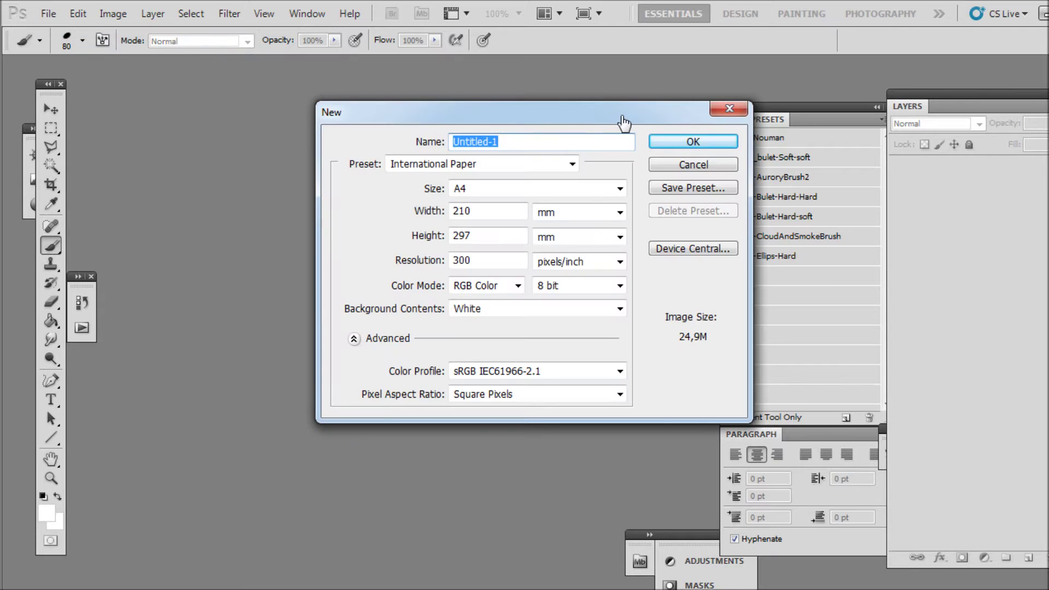
pyautogui.moveTo(469, 119); pyautogui.dragTo(452, 149)
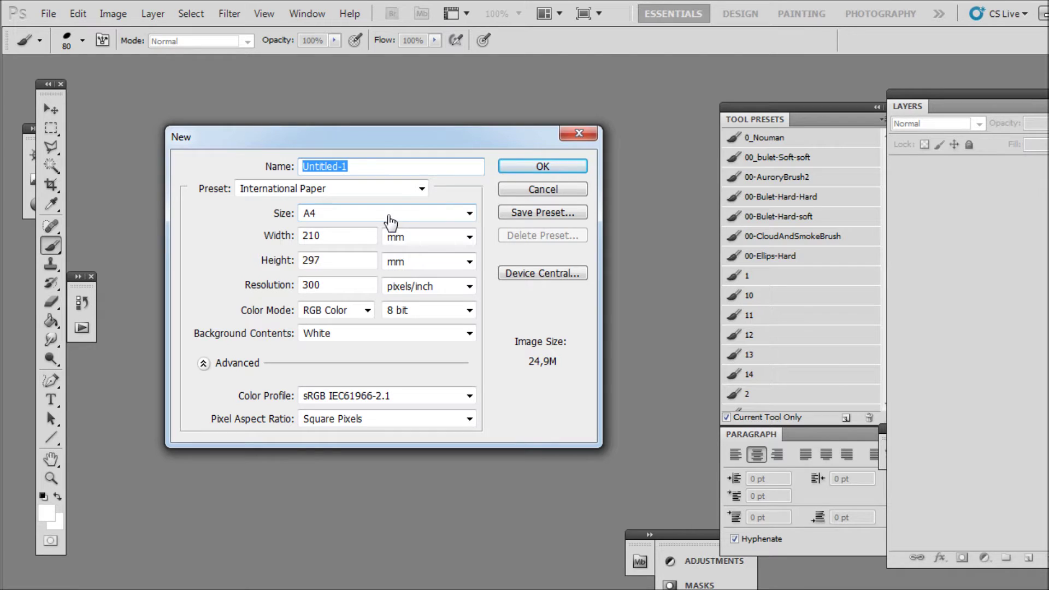
pyautogui.click(530, 168)
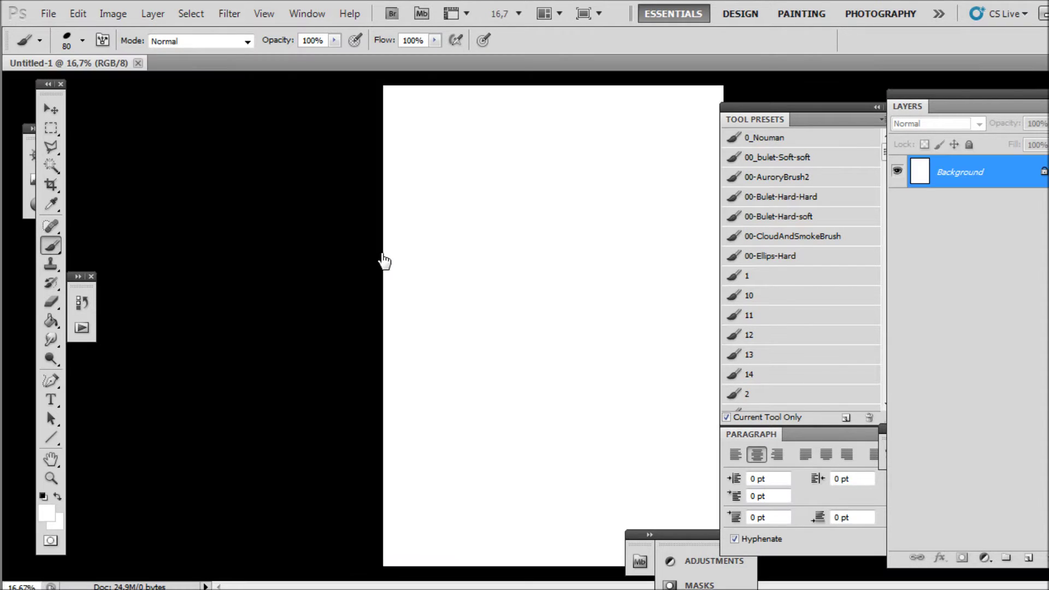
# - Rotate the canvas 90° to landscape and switch to full-screen mode with the menu bar
pyautogui.click(112, 13)
pyautogui.moveTo(164, 162)
pyautogui.click(357, 185)
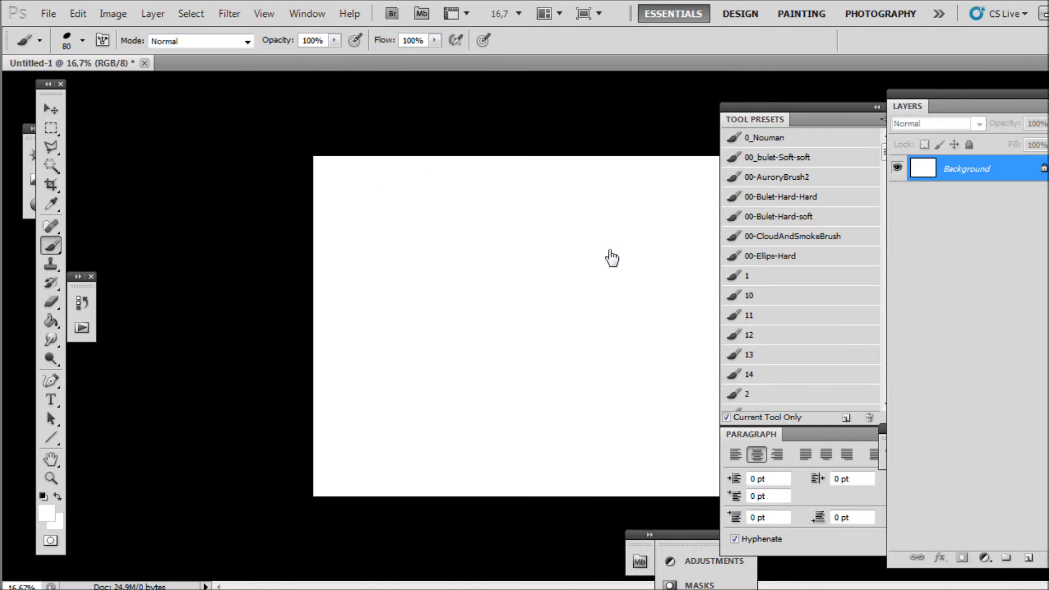
pyautogui.hotkey('ctrl', '+')
pyautogui.press('f')
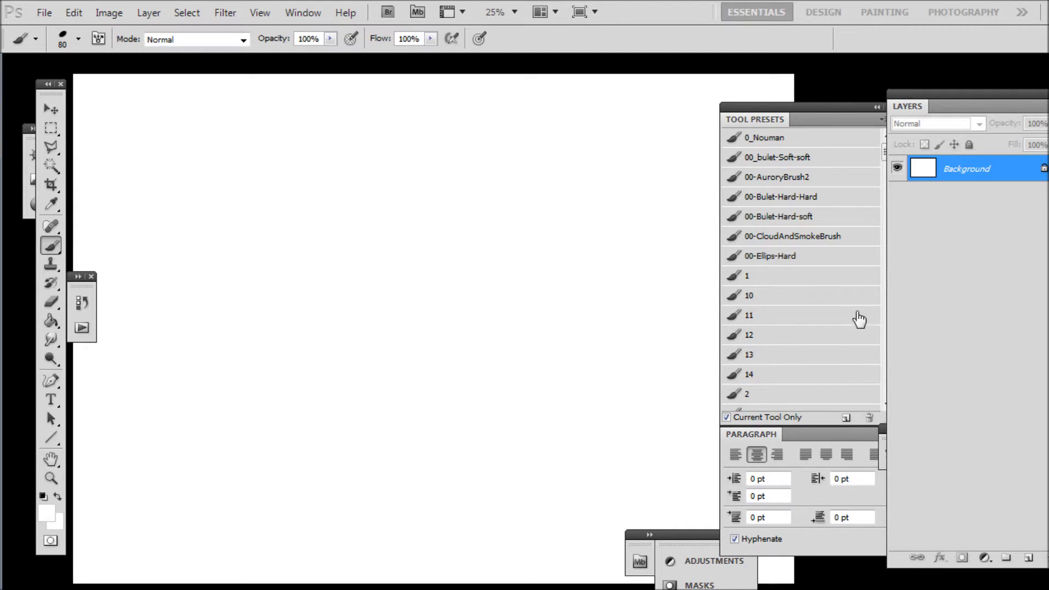
# - Add an empty layer above the background and move the tool presets window lower, away from the layers list
pyautogui.click(1028, 557)
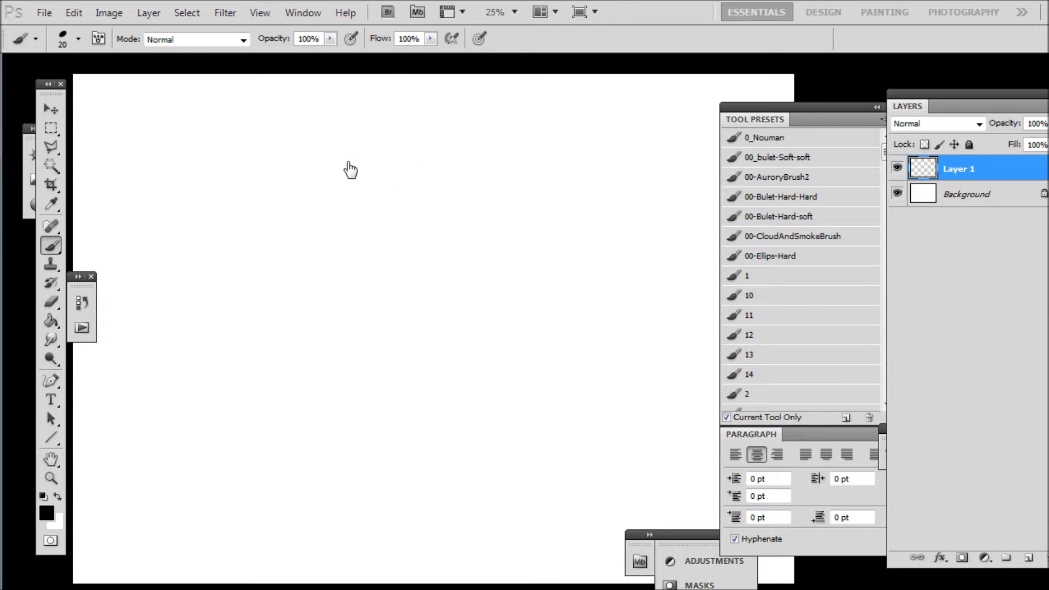
pyautogui.moveTo(752, 117); pyautogui.dragTo(765, 181)
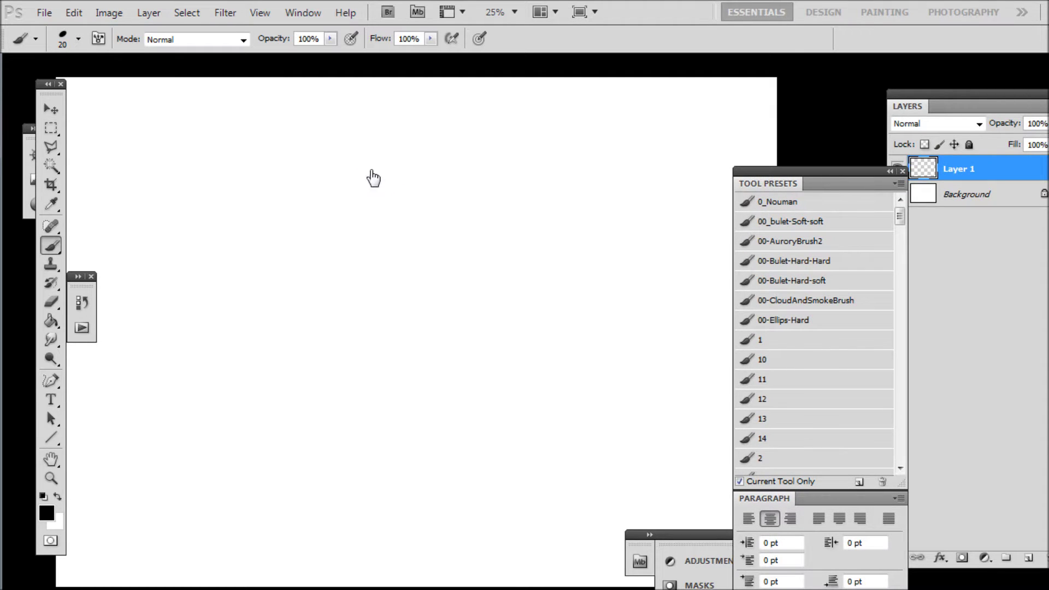
pyautogui.hotkey('ctrl', '+')
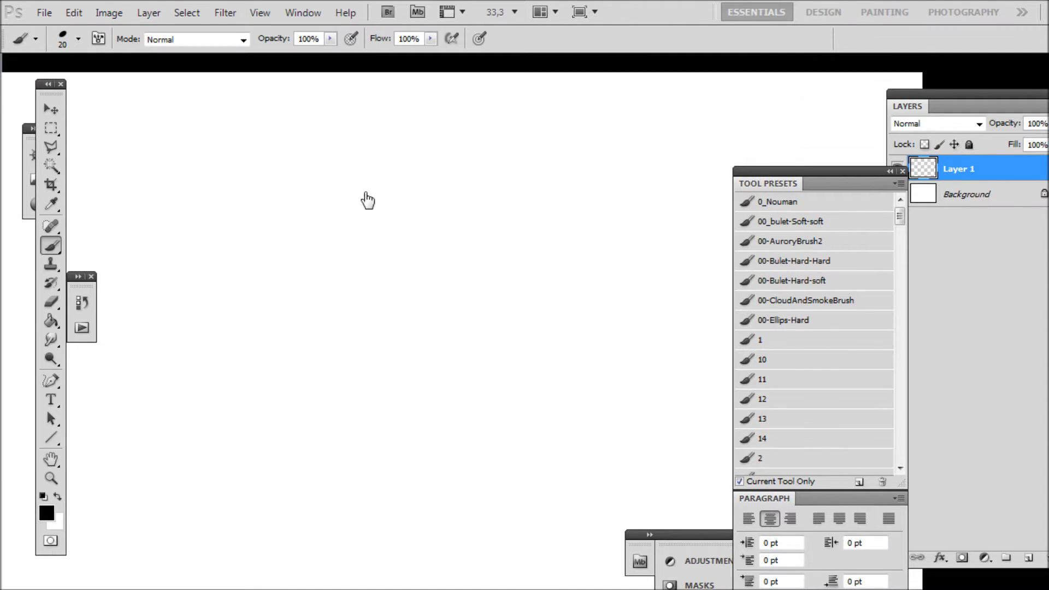
# - Hand-letter "NOUMAN ALI KHAN" in large capitals on two lines with a black 20 px brush on the new layer
pyautogui.moveTo(341, 209)
pyautogui.mouseDown()
pyautogui.moveTo(344, 169)
pyautogui.moveTo(366, 207)
pyautogui.moveTo(368, 164)
pyautogui.moveTo(391, 171)
pyautogui.moveTo(430, 158)
pyautogui.mouseUp()
pyautogui.moveTo(436, 159)
pyautogui.mouseDown()
pyautogui.moveTo(433, 202)
pyautogui.moveTo(434, 162)
pyautogui.moveTo(458, 201)
pyautogui.mouseUp()
pyautogui.moveTo(472, 158)
pyautogui.mouseDown()
pyautogui.moveTo(463, 208)
pyautogui.moveTo(482, 207)
pyautogui.mouseUp()
pyautogui.moveTo(465, 188)
pyautogui.mouseDown()
pyautogui.moveTo(485, 186)
pyautogui.moveTo(490, 203)
pyautogui.mouseUp()
pyautogui.moveTo(490, 158); pyautogui.dragTo(515, 153)
pyautogui.moveTo(350, 223)
pyautogui.mouseDown()
pyautogui.moveTo(340, 272)
pyautogui.moveTo(364, 269)
pyautogui.mouseUp()
pyautogui.moveTo(344, 252); pyautogui.dragTo(388, 268)
pyautogui.moveTo(397, 223); pyautogui.dragTo(396, 269)
pyautogui.moveTo(423, 221)
pyautogui.mouseDown()
pyautogui.moveTo(422, 271)
pyautogui.moveTo(453, 268)
pyautogui.mouseUp()
pyautogui.moveTo(456, 224)
pyautogui.mouseDown()
pyautogui.moveTo(456, 268)
pyautogui.moveTo(473, 246)
pyautogui.mouseUp()
pyautogui.moveTo(473, 222); pyautogui.dragTo(472, 267)
pyautogui.moveTo(476, 267)
pyautogui.mouseDown()
pyautogui.moveTo(488, 219)
pyautogui.moveTo(500, 260)
pyautogui.mouseUp()
pyautogui.moveTo(503, 261); pyautogui.dragTo(506, 221)
pyautogui.moveTo(505, 222); pyautogui.dragTo(529, 216)
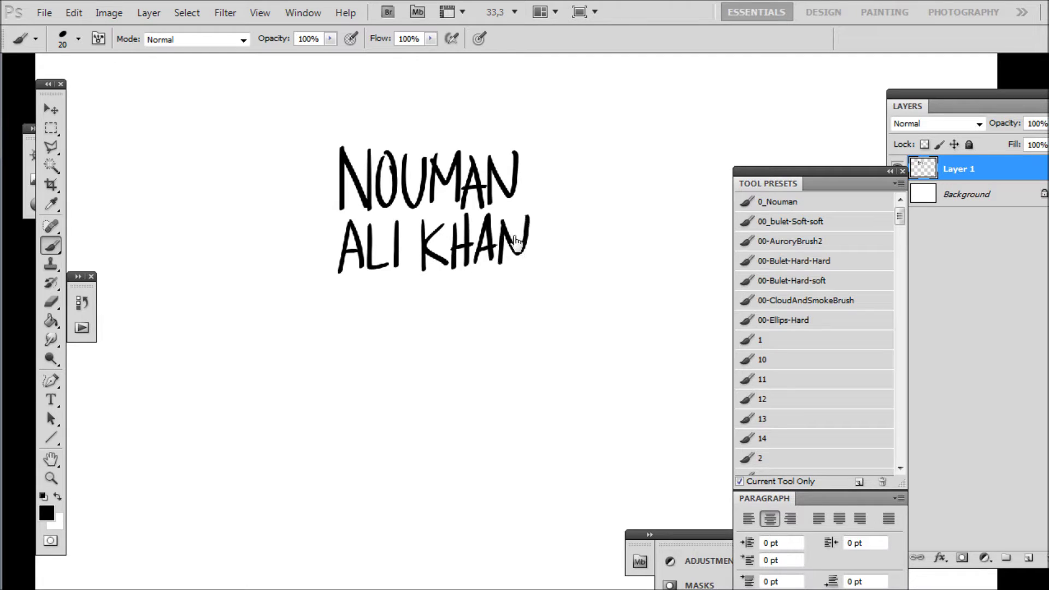
# - Move the hand-lettered name lower on the page to make room for text above it
pyautogui.scroll(1, 539, 222)
pyautogui.scroll(1, 523, 224)
pyautogui.scroll(-1, 497, 220)
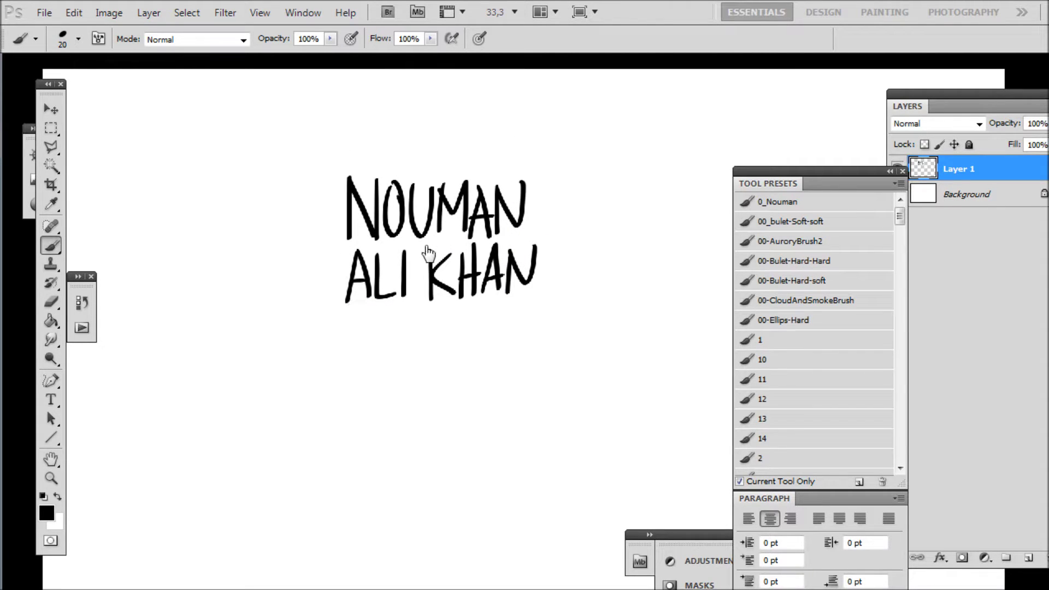
pyautogui.scroll(-1, 434, 222)
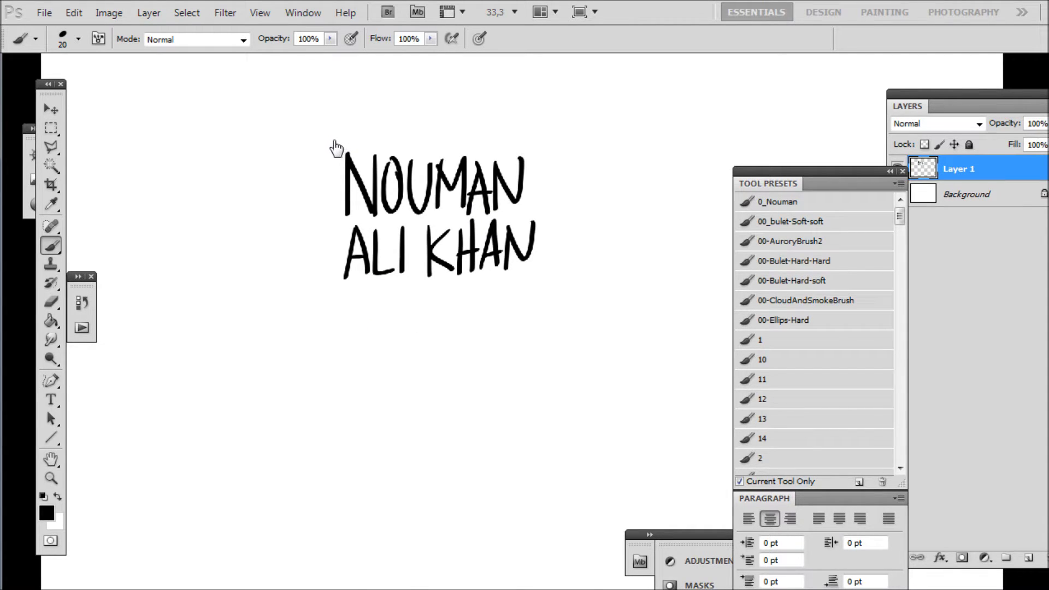
pyautogui.moveTo(368, 122); pyautogui.dragTo(360, 210)
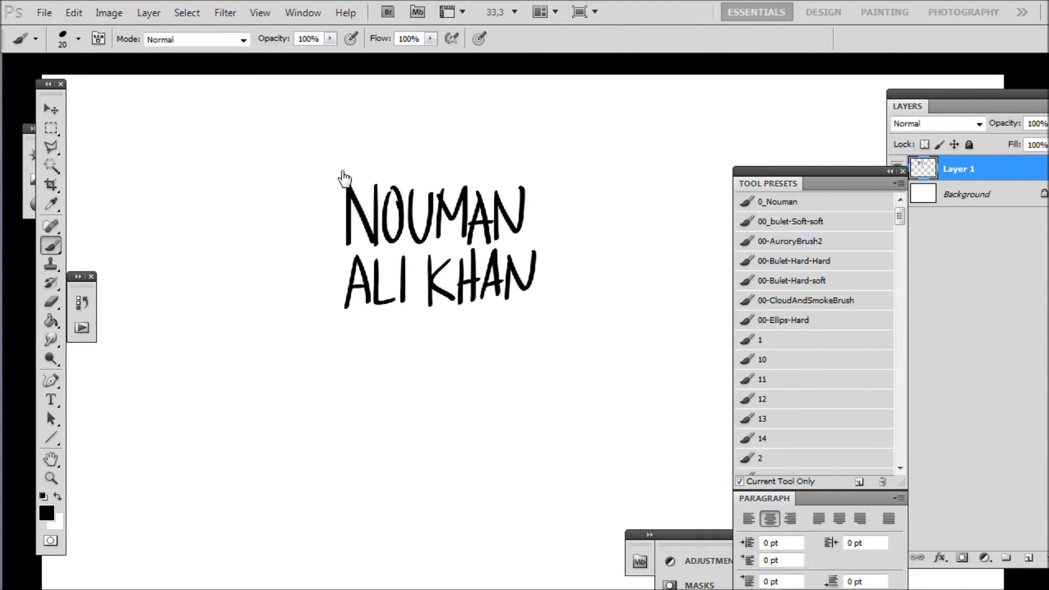
pyautogui.moveTo(374, 149); pyautogui.dragTo(372, 157)
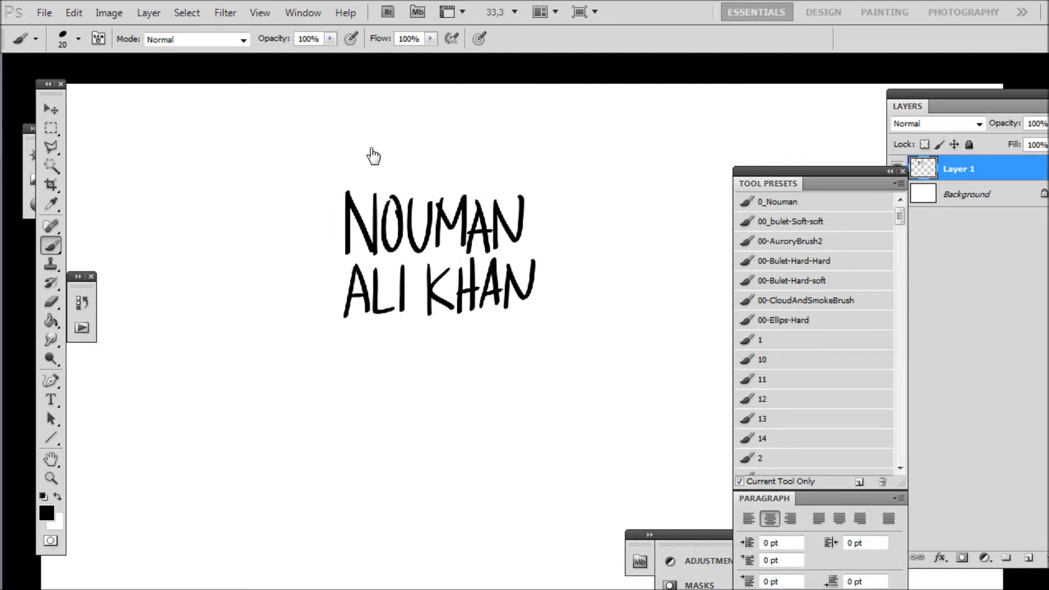
pyautogui.moveTo(418, 250); pyautogui.dragTo(415, 304)
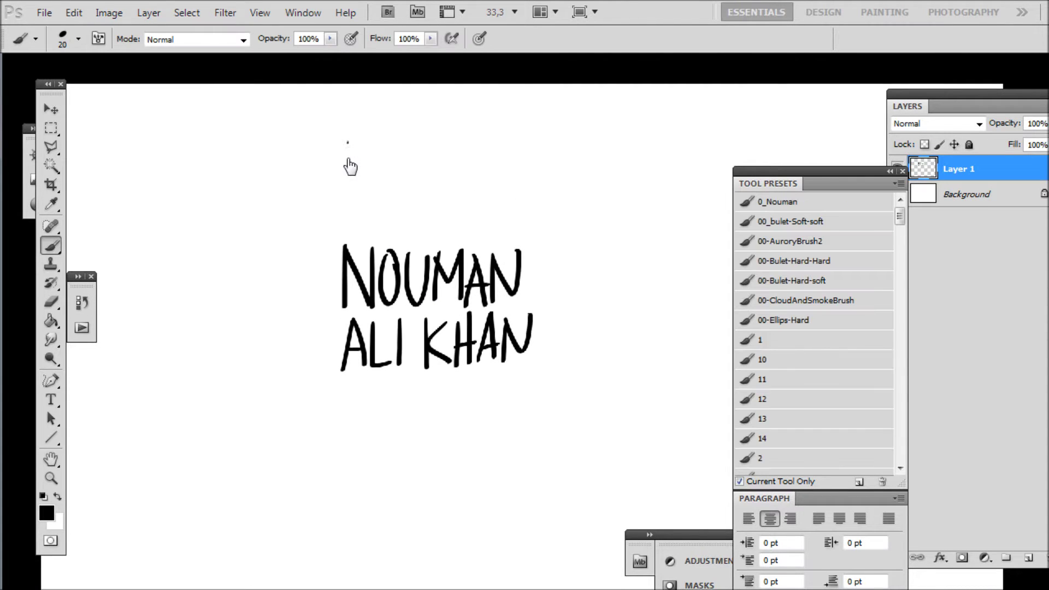
# - Hand-letter "PREDICTION &" in smaller capitals above the name, redoing the first stroke
pyautogui.moveTo(346, 149); pyautogui.dragTo(345, 164)
pyautogui.hotkey('ctrl', 'z')
pyautogui.moveTo(345, 141); pyautogui.dragTo(357, 149)
pyautogui.moveTo(359, 140)
pyautogui.mouseDown()
pyautogui.moveTo(358, 161)
pyautogui.moveTo(375, 152)
pyautogui.moveTo(389, 162)
pyautogui.moveTo(411, 155)
pyautogui.moveTo(410, 143)
pyautogui.moveTo(424, 142)
pyautogui.moveTo(431, 162)
pyautogui.moveTo(444, 141)
pyautogui.mouseUp()
pyautogui.moveTo(445, 142); pyautogui.dragTo(456, 144)
pyautogui.moveTo(469, 163)
pyautogui.mouseDown()
pyautogui.moveTo(485, 143)
pyautogui.moveTo(514, 170)
pyautogui.mouseUp()
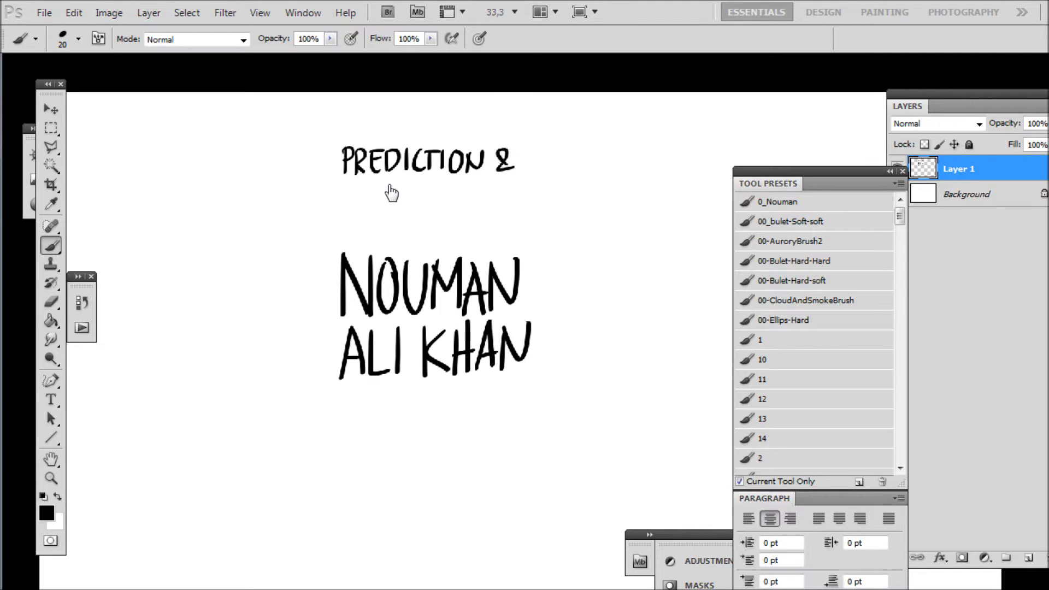
# - Hand-letter "PROMISE" in spaced capitals directly below "PREDICTION &"
pyautogui.moveTo(351, 184)
pyautogui.mouseDown()
pyautogui.moveTo(366, 210)
pyautogui.moveTo(384, 210)
pyautogui.mouseUp()
pyautogui.moveTo(407, 184)
pyautogui.mouseDown()
pyautogui.moveTo(398, 211)
pyautogui.moveTo(409, 185)
pyautogui.mouseUp()
pyautogui.moveTo(422, 209)
pyautogui.mouseDown()
pyautogui.moveTo(444, 191)
pyautogui.moveTo(442, 206)
pyautogui.mouseUp()
pyautogui.moveTo(456, 184); pyautogui.dragTo(456, 206)
pyautogui.moveTo(476, 185)
pyautogui.mouseDown()
pyautogui.moveTo(467, 206)
pyautogui.moveTo(503, 205)
pyautogui.mouseUp()
pyautogui.moveTo(491, 185)
pyautogui.mouseDown()
pyautogui.moveTo(506, 183)
pyautogui.moveTo(504, 193)
pyautogui.mouseUp()
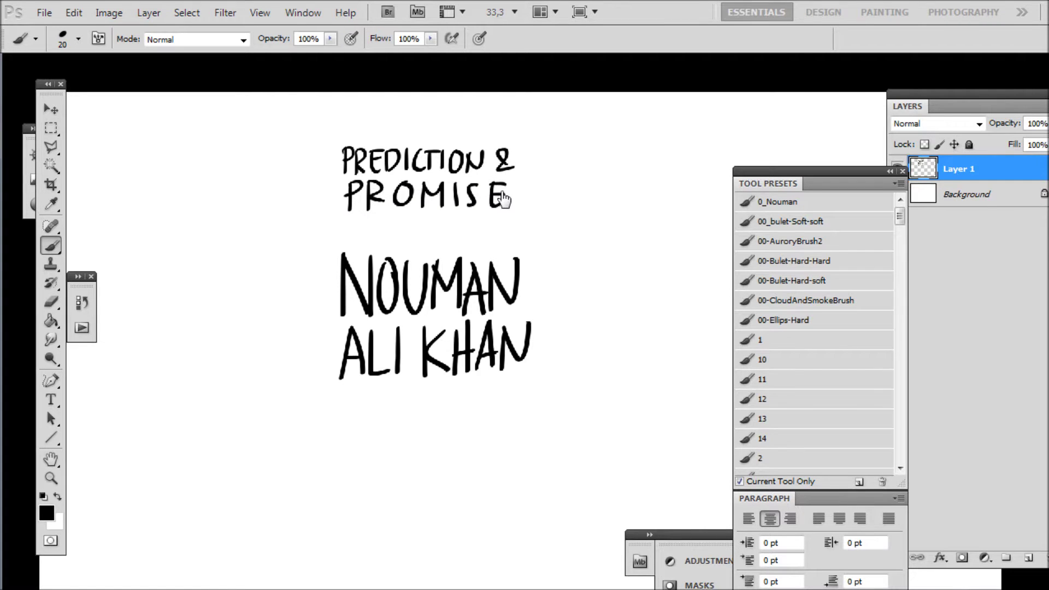
# - Hand-letter "ON THE QURAN" below "PROMISE" and draw a horizontal dividing line between it and the name
pyautogui.press('f')
pyautogui.press('f')
pyautogui.moveTo(388, 239); pyautogui.dragTo(385, 240)
pyautogui.moveTo(402, 261)
pyautogui.mouseDown()
pyautogui.moveTo(418, 239)
pyautogui.moveTo(445, 238)
pyautogui.mouseUp()
pyautogui.moveTo(436, 240)
pyautogui.mouseDown()
pyautogui.moveTo(436, 262)
pyautogui.moveTo(447, 261)
pyautogui.mouseUp()
pyautogui.moveTo(447, 251)
pyautogui.mouseDown()
pyautogui.moveTo(506, 239)
pyautogui.moveTo(536, 265)
pyautogui.moveTo(563, 257)
pyautogui.moveTo(562, 231)
pyautogui.mouseUp()
pyautogui.moveTo(570, 266); pyautogui.dragTo(580, 227)
pyautogui.moveTo(367, 226); pyautogui.dragTo(587, 225)
# - Draw a horizontal dividing line below the name and hand-letter "QS ALMASAD & AR-ROOM" in small capitals beneath it
pyautogui.moveTo(362, 374); pyautogui.dragTo(620, 374)
pyautogui.moveTo(461, 388)
pyautogui.mouseDown()
pyautogui.moveTo(456, 365)
pyautogui.moveTo(409, 354)
pyautogui.moveTo(423, 359)
pyautogui.moveTo(365, 367)
pyautogui.moveTo(371, 389)
pyautogui.mouseUp()
pyautogui.hotkey('ctrl', 'z')
pyautogui.moveTo(380, 369)
pyautogui.mouseDown()
pyautogui.moveTo(379, 386)
pyautogui.moveTo(402, 370)
pyautogui.moveTo(428, 391)
pyautogui.moveTo(445, 372)
pyautogui.moveTo(454, 377)
pyautogui.mouseUp()
pyautogui.moveTo(456, 385); pyautogui.dragTo(467, 369)
# - Select the "QS ALMASAD & AR-ROOM" line and narrow it horizontally with Free Transform to match the lettering above
pyautogui.press('m')
pyautogui.moveTo(323, 348)
pyautogui.mouseDown()
pyautogui.moveTo(480, 400)
pyautogui.moveTo(476, 377)
pyautogui.moveTo(423, 365)
pyautogui.moveTo(569, 368)
pyautogui.moveTo(571, 393)
pyautogui.moveTo(592, 393)
pyautogui.mouseUp()
pyautogui.press('v')
pyautogui.press('b')
pyautogui.press('m')
pyautogui.hotkey('ctrl', 't')
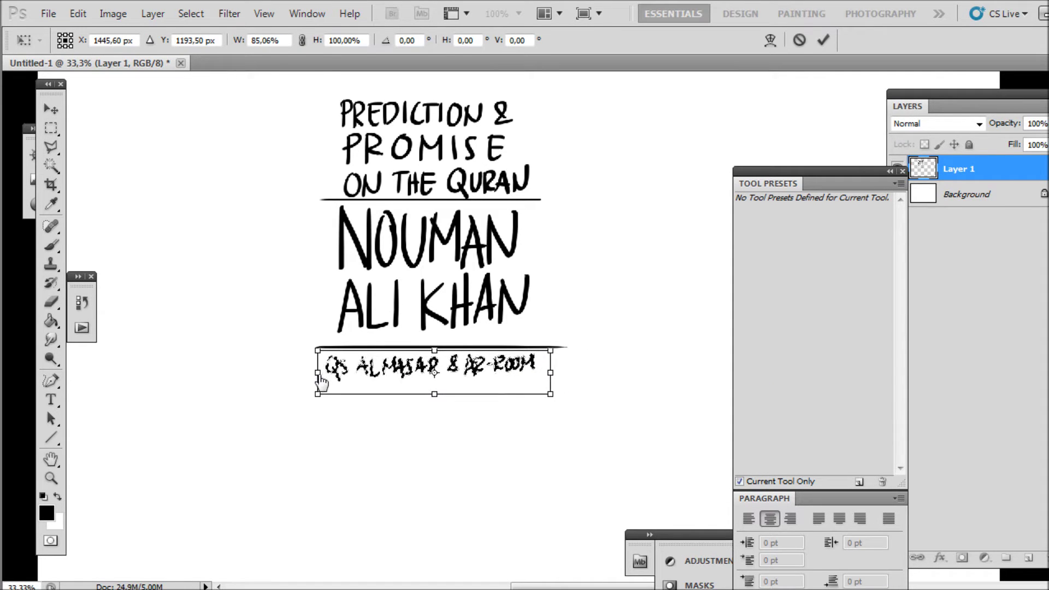
pyautogui.press('Return')
pyautogui.scroll(1, 399, 302)
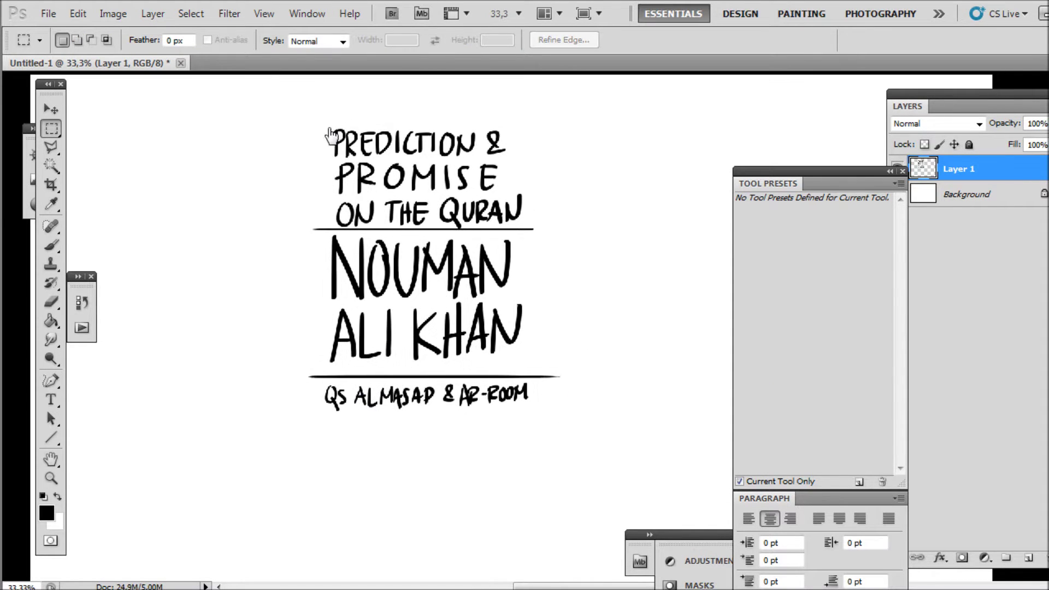
# - Draw a rounded rectangular frame with the brush around all of the title lettering
pyautogui.press('b')
pyautogui.moveTo(518, 117)
pyautogui.mouseDown()
pyautogui.moveTo(327, 118)
pyautogui.moveTo(316, 404)
pyautogui.mouseUp()
pyautogui.moveTo(533, 141)
pyautogui.mouseDown()
pyautogui.moveTo(576, 409)
pyautogui.moveTo(532, 413)
pyautogui.mouseUp()
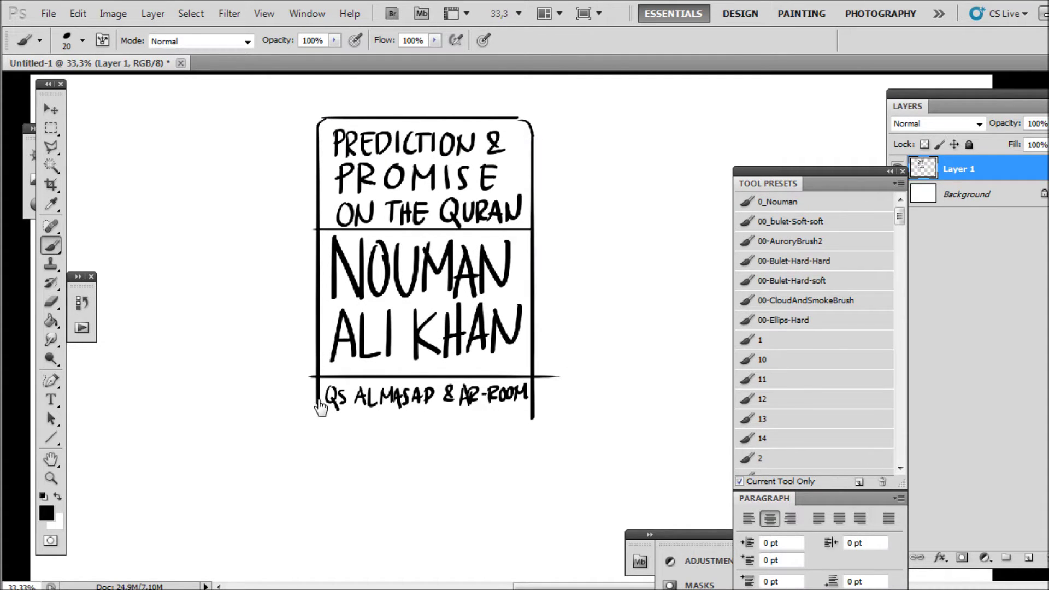
pyautogui.moveTo(327, 427); pyautogui.dragTo(522, 432)
# - Sketch the slanted four-sided outline of a closed book's cover below and to the right of the title frame
pyautogui.hscroll(2, 541, 352)
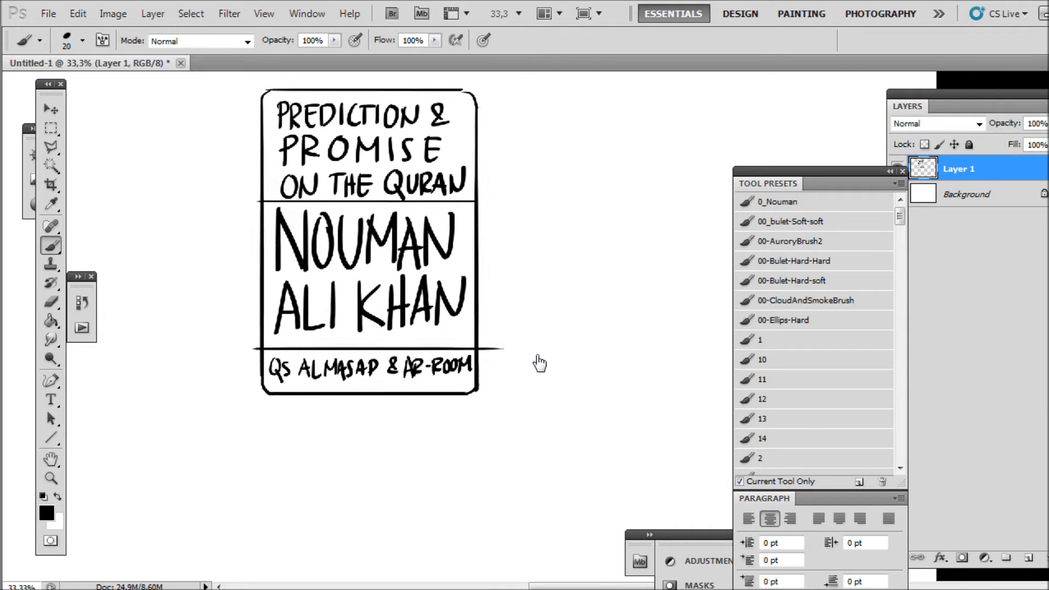
pyautogui.scroll(-5, 543, 351)
pyautogui.moveTo(510, 314)
pyautogui.mouseDown()
pyautogui.moveTo(426, 455)
pyautogui.moveTo(617, 314)
pyautogui.mouseUp()
pyautogui.hotkey('ctrl', 'z')
pyautogui.hotkey('ctrl', 'z')
pyautogui.moveTo(499, 314); pyautogui.dragTo(670, 309)
pyautogui.moveTo(667, 310); pyautogui.dragTo(594, 448)
pyautogui.scroll(-2, 436, 424)
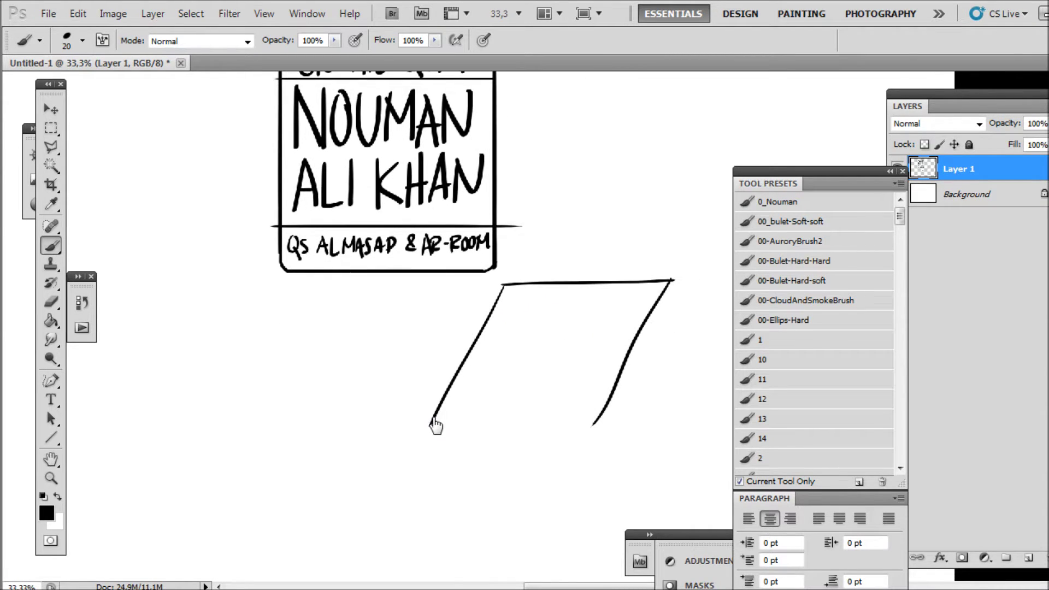
pyautogui.hscroll(1, 426, 435)
pyautogui.moveTo(383, 422)
pyautogui.mouseDown()
pyautogui.moveTo(561, 417)
pyautogui.moveTo(560, 390)
pyautogui.mouseUp()
# - Draw layered page-edge lines along the right side and bottom of the book to give it thickness
pyautogui.moveTo(632, 255); pyautogui.dragTo(563, 422)
pyautogui.moveTo(631, 269); pyautogui.dragTo(568, 429)
pyautogui.moveTo(633, 289); pyautogui.dragTo(571, 432)
pyautogui.moveTo(382, 425); pyautogui.dragTo(555, 437)
pyautogui.moveTo(386, 444)
pyautogui.mouseDown()
pyautogui.moveTo(468, 448)
pyautogui.moveTo(480, 437)
pyautogui.moveTo(570, 431)
pyautogui.mouseUp()
pyautogui.moveTo(634, 320); pyautogui.dragTo(565, 437)
pyautogui.scroll(1, 587, 355)
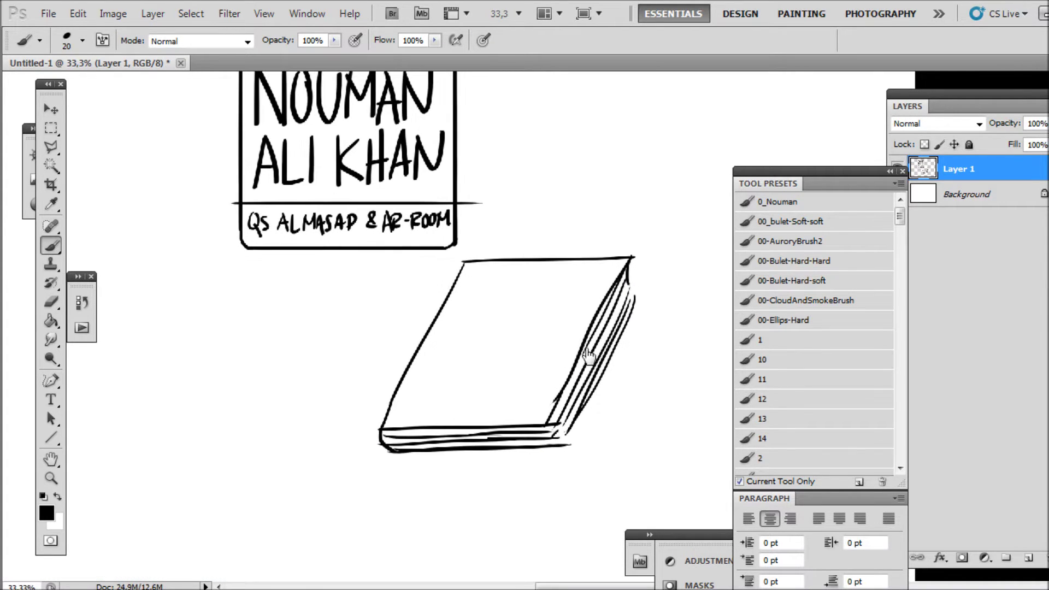
# - Hand-letter the Arabic word "اعجاز" along the top of the book cover and begin the following word with an alef
pyautogui.hotkey('ctrl', '+')
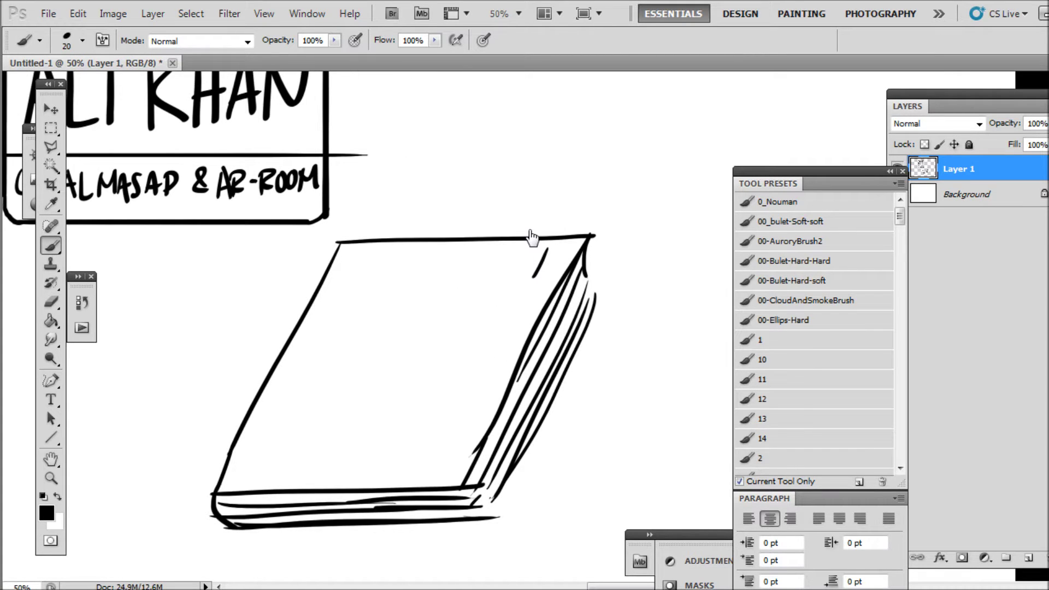
pyautogui.moveTo(484, 249); pyautogui.dragTo(460, 277)
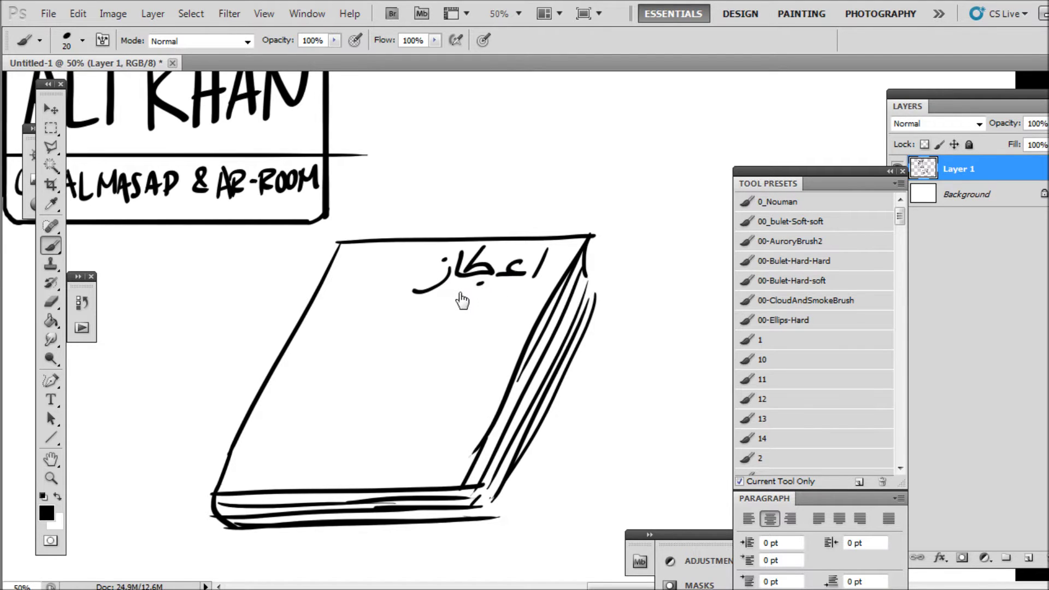
pyautogui.moveTo(458, 292); pyautogui.dragTo(511, 319)
pyautogui.moveTo(483, 278); pyautogui.dragTo(473, 301)
# - Lasso the Arabic lettering, shrink it slightly and shift it down and right on the cover with Free Transform, and deselect
pyautogui.press('l')
pyautogui.click(613, 271)
pyautogui.click(467, 269)
pyautogui.click(439, 312)
pyautogui.click(462, 331)
pyautogui.click(514, 334)
pyautogui.click(587, 318)
pyautogui.click(613, 273)
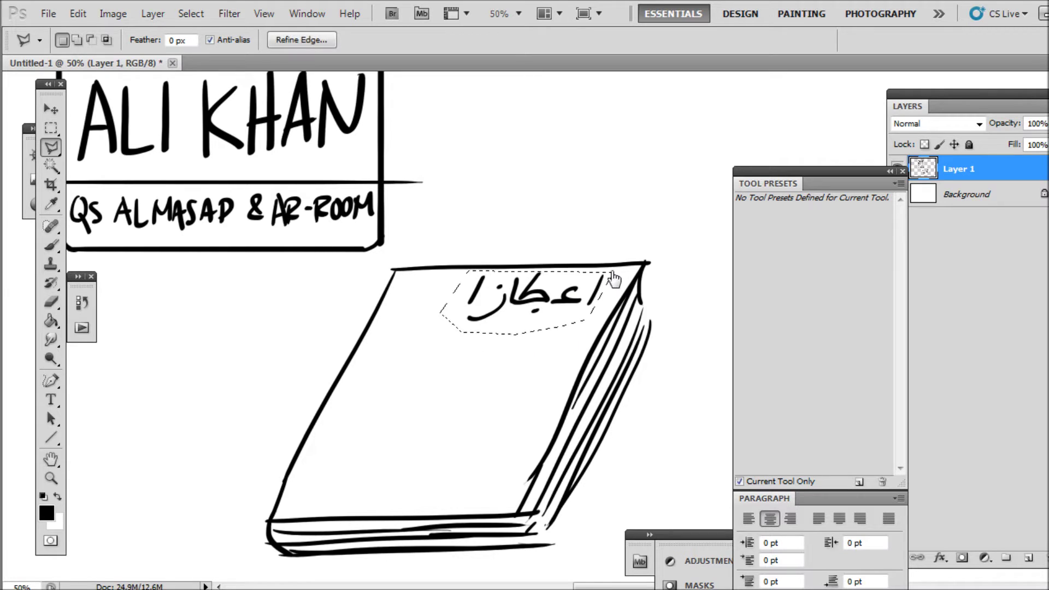
pyautogui.hotkey('ctrl', 't')
pyautogui.moveTo(519, 293); pyautogui.dragTo(519, 309)
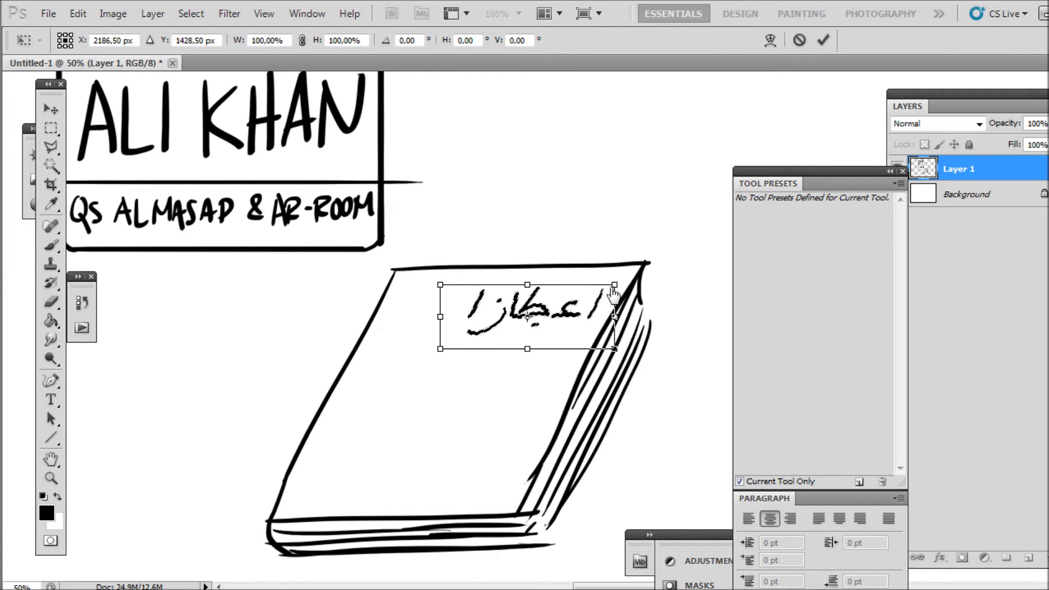
pyautogui.moveTo(616, 285); pyautogui.dragTo(601, 291)
pyautogui.moveTo(569, 315); pyautogui.dragTo(578, 310)
pyautogui.press('Return')
pyautogui.hotkey('ctrl', 'd')
# - Brush in the rest of "القران" to complete the Arabic title across the cover
pyautogui.press('b')
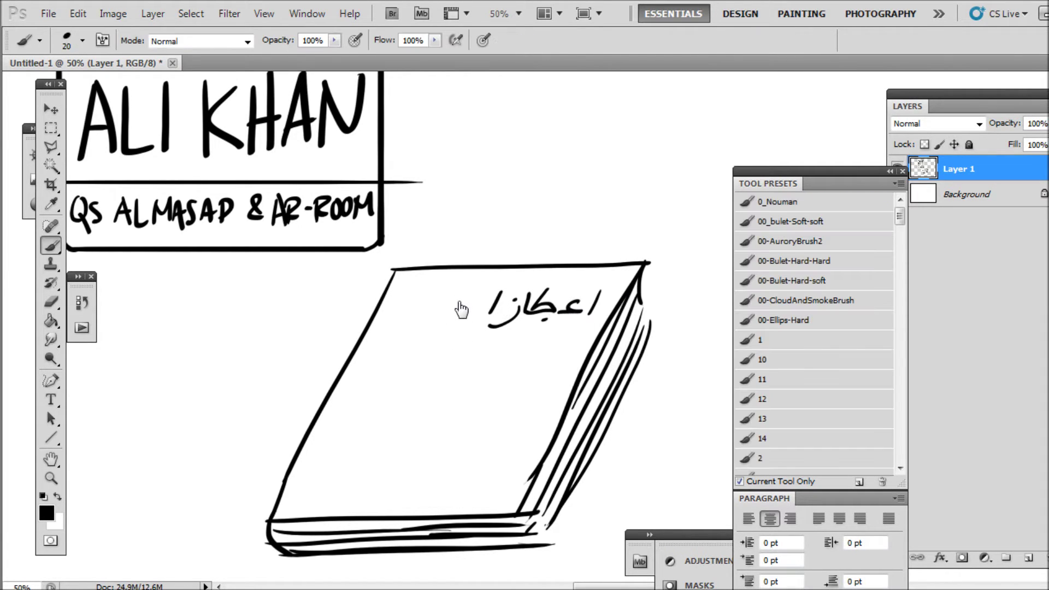
pyautogui.hotkey('ctrl', 'z')
pyautogui.moveTo(488, 283)
pyautogui.mouseDown()
pyautogui.moveTo(479, 313)
pyautogui.moveTo(452, 301)
pyautogui.moveTo(485, 304)
pyautogui.moveTo(451, 311)
pyautogui.moveTo(457, 293)
pyautogui.moveTo(432, 305)
pyautogui.moveTo(440, 318)
pyautogui.moveTo(429, 296)
pyautogui.moveTo(424, 306)
pyautogui.moveTo(430, 296)
pyautogui.moveTo(389, 293)
pyautogui.mouseUp()
pyautogui.hotkey('ctrl', 'z')
pyautogui.hotkey('ctrl', 'z')
pyautogui.click(418, 298)
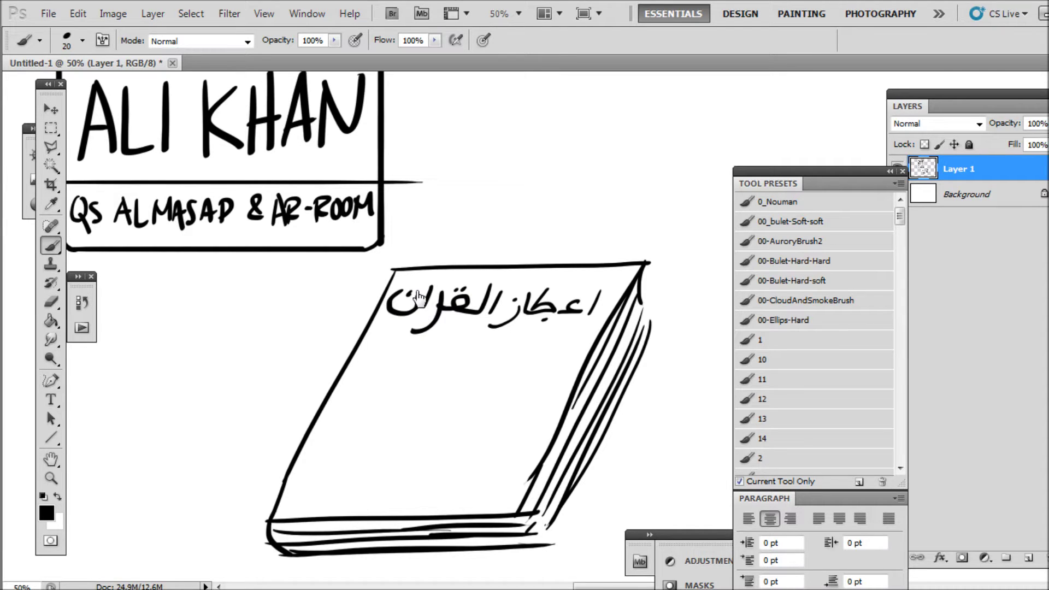
# - Hand-letter "THE Miracle" beneath the Arabic title on the book cover
pyautogui.moveTo(494, 338); pyautogui.dragTo(483, 277)
pyautogui.moveTo(404, 283); pyautogui.dragTo(435, 280)
pyautogui.moveTo(421, 282)
pyautogui.mouseDown()
pyautogui.moveTo(419, 299)
pyautogui.moveTo(437, 299)
pyautogui.mouseUp()
pyautogui.moveTo(449, 281)
pyautogui.mouseDown()
pyautogui.moveTo(440, 298)
pyautogui.moveTo(495, 287)
pyautogui.mouseUp()
pyautogui.moveTo(507, 286); pyautogui.dragTo(521, 298)
pyautogui.moveTo(525, 280); pyautogui.dragTo(525, 300)
pyautogui.moveTo(528, 294); pyautogui.dragTo(538, 300)
# - Hand-letter "by" and the author's name on the lower half of the book cover
pyautogui.moveTo(464, 350); pyautogui.dragTo(503, 319)
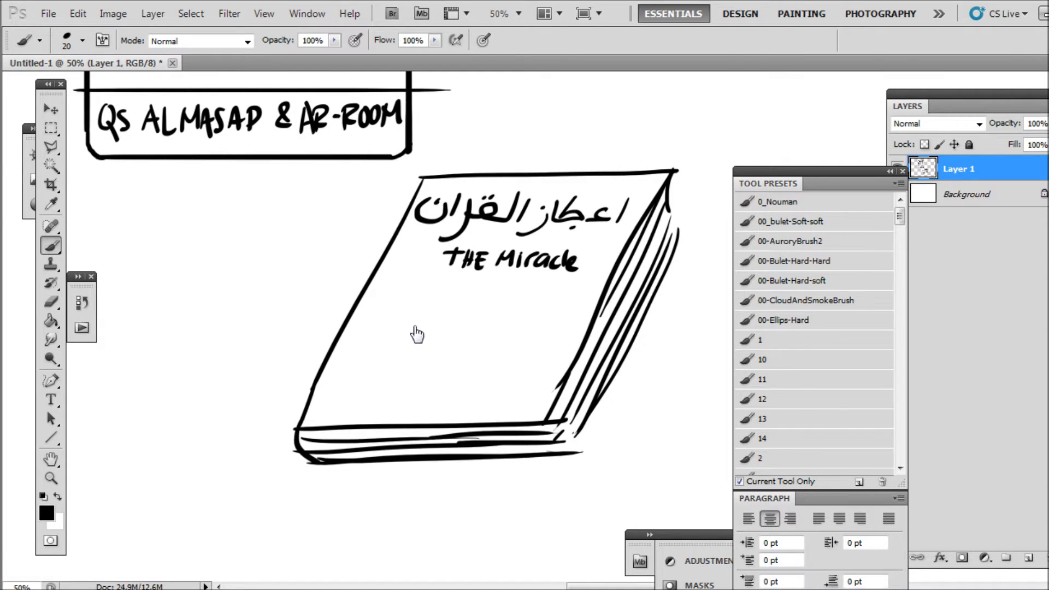
pyautogui.moveTo(468, 351); pyautogui.dragTo(487, 344)
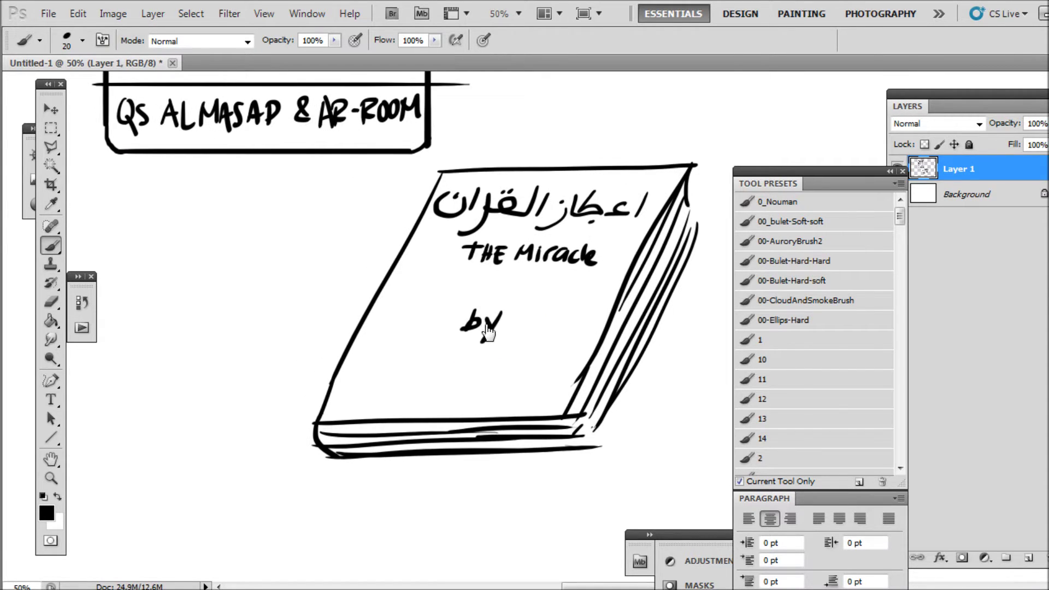
pyautogui.moveTo(364, 369); pyautogui.dragTo(385, 370)
pyautogui.moveTo(368, 361); pyautogui.dragTo(386, 358)
pyautogui.moveTo(406, 369)
pyautogui.mouseDown()
pyautogui.moveTo(475, 352)
pyautogui.moveTo(499, 370)
pyautogui.moveTo(537, 343)
pyautogui.moveTo(553, 361)
pyautogui.moveTo(572, 362)
pyautogui.moveTo(577, 350)
pyautogui.moveTo(446, 335)
pyautogui.moveTo(533, 398)
pyautogui.moveTo(595, 332)
pyautogui.moveTo(519, 376)
pyautogui.moveTo(571, 369)
pyautogui.mouseUp()
# - Lasso the author's name, adjust it with Free Transform to fit the cover, and deselect
pyautogui.press('l')
pyautogui.hotkey('ctrl', 't')
pyautogui.press('Return')
pyautogui.hotkey('ctrl', 'd')
# - Draw an oval speech bubble pointing at the right side of the title frame, with a frowning angry face inside it
pyautogui.press('b')
pyautogui.hotkey('ctrl', '-')
pyautogui.moveTo(529, 122)
pyautogui.mouseDown()
pyautogui.moveTo(555, 279)
pyautogui.moveTo(535, 278)
pyautogui.mouseUp()
pyautogui.moveTo(576, 154); pyautogui.dragTo(533, 227)
pyautogui.hotkey('ctrl', 'z')
pyautogui.moveTo(571, 154)
pyautogui.mouseDown()
pyautogui.moveTo(495, 240)
pyautogui.moveTo(523, 234)
pyautogui.moveTo(634, 257)
pyautogui.moveTo(612, 152)
pyautogui.moveTo(648, 227)
pyautogui.moveTo(667, 204)
pyautogui.mouseUp()
pyautogui.hotkey('ctrl', 'z')
pyautogui.moveTo(562, 164)
pyautogui.mouseDown()
pyautogui.moveTo(654, 171)
pyautogui.moveTo(666, 210)
pyautogui.moveTo(672, 193)
pyautogui.moveTo(637, 240)
pyautogui.mouseUp()
pyautogui.hotkey('ctrl', 'z')
pyautogui.moveTo(670, 198)
pyautogui.mouseDown()
pyautogui.moveTo(635, 256)
pyautogui.moveTo(607, 240)
pyautogui.mouseUp()
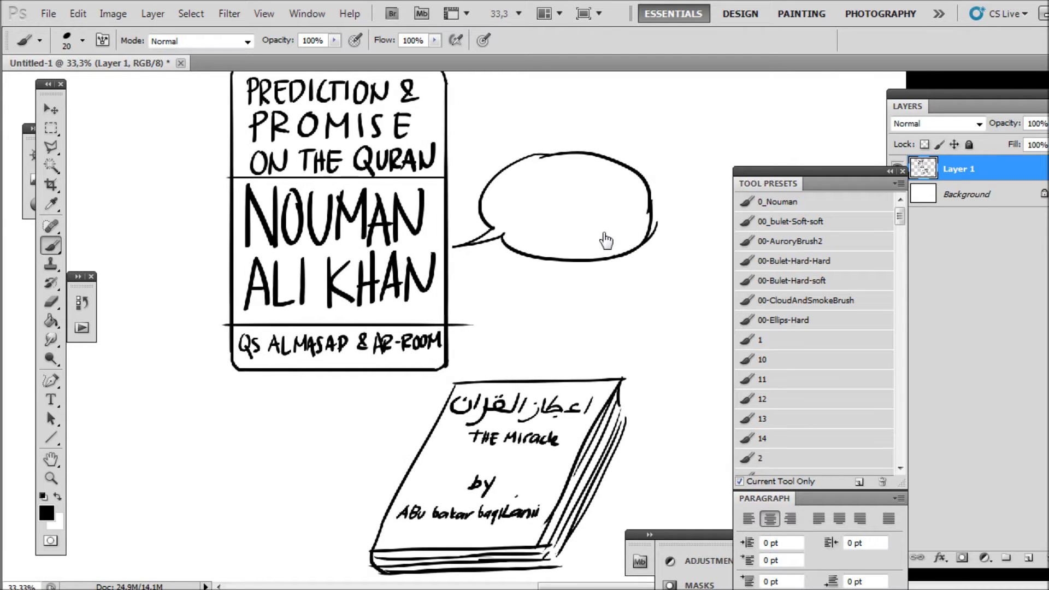
pyautogui.moveTo(566, 175)
pyautogui.mouseDown()
pyautogui.moveTo(544, 207)
pyautogui.moveTo(558, 180)
pyautogui.moveTo(587, 227)
pyautogui.moveTo(554, 184)
pyautogui.mouseUp()
pyautogui.hotkey('ctrl', 'z')
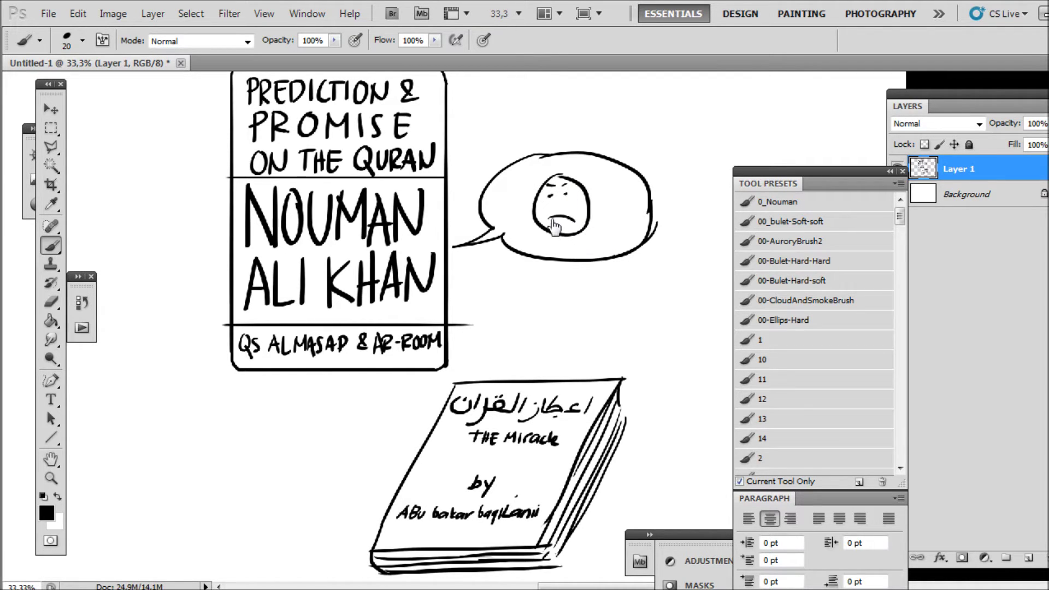
# - Sketch a second slanted closed book with page edges below the title frame, left of the first book
pyautogui.moveTo(454, 386); pyautogui.dragTo(645, 203)
pyautogui.moveTo(398, 200); pyautogui.dragTo(570, 197)
pyautogui.moveTo(562, 198)
pyautogui.mouseDown()
pyautogui.moveTo(472, 391)
pyautogui.moveTo(572, 226)
pyautogui.mouseUp()
pyautogui.moveTo(573, 226); pyautogui.dragTo(489, 421)
pyautogui.moveTo(393, 206)
pyautogui.mouseDown()
pyautogui.moveTo(394, 389)
pyautogui.moveTo(299, 390)
pyautogui.mouseUp()
pyautogui.moveTo(301, 388)
pyautogui.mouseDown()
pyautogui.moveTo(469, 391)
pyautogui.moveTo(308, 418)
pyautogui.mouseUp()
pyautogui.moveTo(303, 413); pyautogui.dragTo(469, 426)
pyautogui.moveTo(523, 319); pyautogui.dragTo(482, 399)
# - Draw a round emblem on the second book's cover and hand-letter "ALQURAN" below it
pyautogui.moveTo(453, 243); pyautogui.dragTo(455, 244)
pyautogui.moveTo(373, 332); pyautogui.dragTo(424, 337)
pyautogui.moveTo(462, 239)
pyautogui.mouseDown()
pyautogui.moveTo(408, 302)
pyautogui.moveTo(435, 299)
pyautogui.mouseUp()
pyautogui.hotkey('alt', 'Tab')
pyautogui.click(367, 432)
# - Sketch an hourglass with oval caps, side posts and sand to the left of the title frame
pyautogui.moveTo(277, 222)
pyautogui.mouseDown()
pyautogui.moveTo(338, 219)
pyautogui.moveTo(355, 233)
pyautogui.mouseUp()
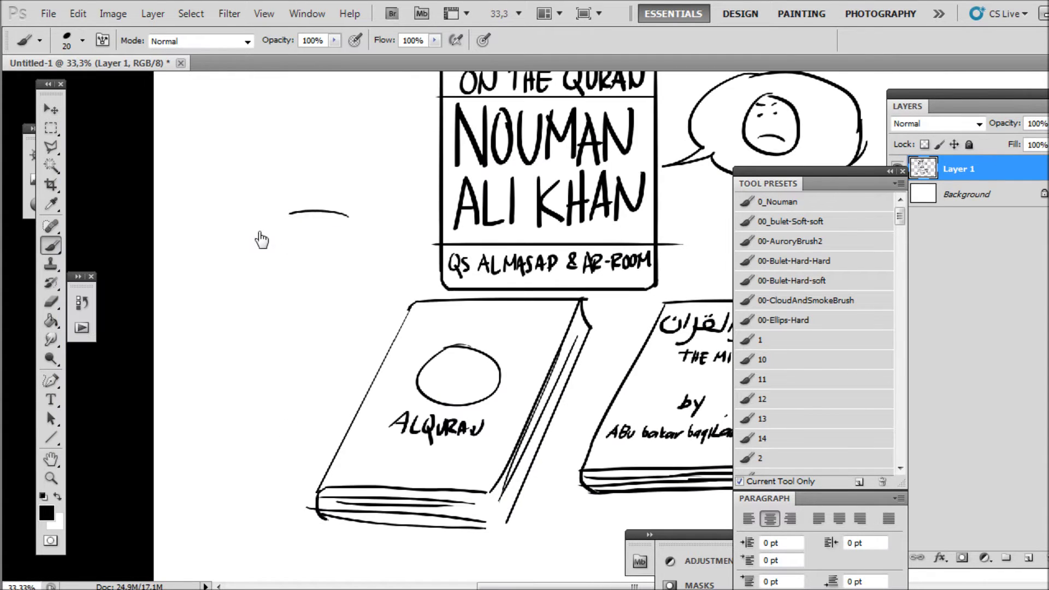
pyautogui.moveTo(273, 256); pyautogui.dragTo(305, 300)
pyautogui.moveTo(347, 257); pyautogui.dragTo(276, 377)
pyautogui.moveTo(325, 300); pyautogui.dragTo(339, 363)
pyautogui.moveTo(266, 255); pyautogui.dragTo(278, 377)
pyautogui.moveTo(354, 235); pyautogui.dragTo(349, 367)
pyautogui.moveTo(286, 270); pyautogui.dragTo(338, 267)
pyautogui.moveTo(285, 369); pyautogui.dragTo(314, 328)
# - Hand-letter "End of TIME" in a box below the hourglass and draw a horizontal line on each side of the title frame
pyautogui.moveTo(306, 404); pyautogui.dragTo(373, 370)
pyautogui.moveTo(297, 363)
pyautogui.mouseDown()
pyautogui.moveTo(306, 379)
pyautogui.moveTo(387, 411)
pyautogui.mouseUp()
pyautogui.hotkey('ctrl', '-')
pyautogui.moveTo(404, 307); pyautogui.dragTo(244, 312)
pyautogui.moveTo(571, 299); pyautogui.dragTo(708, 300)
# - Scale the whole sketch to about 73% with Free Transform and position it near the middle of the canvas
pyautogui.hotkey('ctrl', '-')
pyautogui.hotkey('ctrl', 't')
pyautogui.moveTo(338, 180); pyautogui.dragTo(428, 253)
pyautogui.hotkey('ctrl', '+')
pyautogui.moveTo(599, 344); pyautogui.dragTo(576, 289)
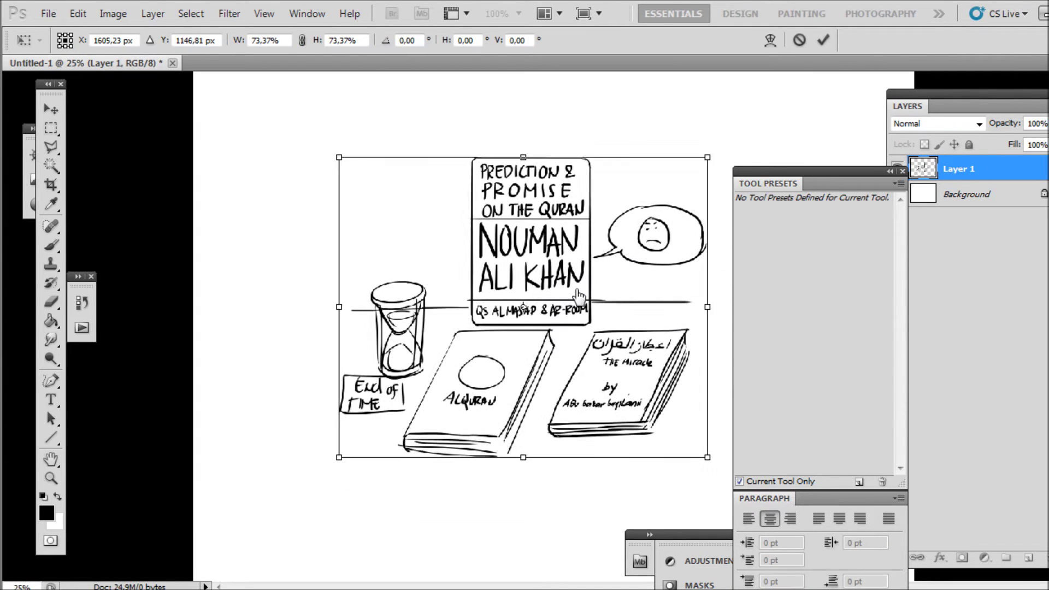
pyautogui.press('Return')
# - Switch to full-screen mode with menu bar and draw straight background lines beside the hourglass, across the books and along their right side
pyautogui.moveTo(377, 297); pyautogui.dragTo(343, 296)
pyautogui.moveTo(322, 296); pyautogui.dragTo(322, 472)
pyautogui.press('f')
pyautogui.hotkey('ctrl', 'z')
pyautogui.moveTo(297, 239); pyautogui.dragTo(297, 314)
pyautogui.moveTo(303, 361); pyautogui.dragTo(331, 370)
pyautogui.keyDown('shift'); pyautogui.click(478, 368); pyautogui.keyUp('shift')
pyautogui.moveTo(636, 249); pyautogui.dragTo(635, 374)
# - Draw thin background bracket lines on the left and right sides of the title frame
pyautogui.moveTo(380, 247); pyautogui.dragTo(379, 135)
pyautogui.moveTo(377, 144); pyautogui.dragTo(403, 145)
pyautogui.moveTo(530, 140); pyautogui.dragTo(548, 163)
pyautogui.moveTo(551, 206); pyautogui.dragTo(551, 228)
pyautogui.moveTo(622, 212); pyautogui.dragTo(565, 233)
pyautogui.hotkey('ctrl', '+')
pyautogui.moveTo(461, 186); pyautogui.dragTo(493, 208)
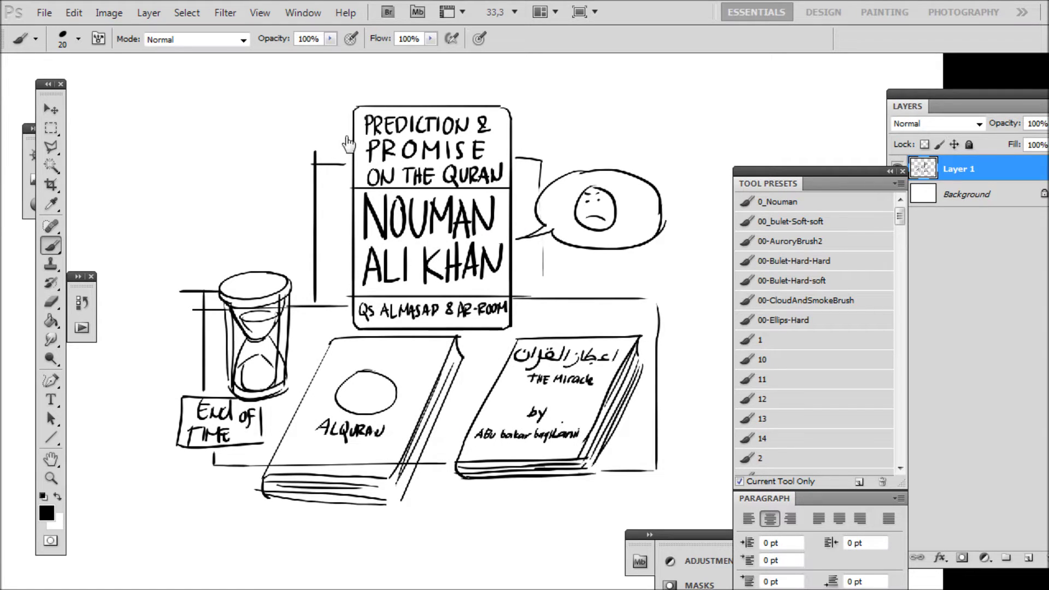
pyautogui.moveTo(340, 120); pyautogui.dragTo(332, 139)
pyautogui.moveTo(335, 113)
pyautogui.mouseDown()
pyautogui.moveTo(323, 137)
pyautogui.moveTo(337, 114)
pyautogui.mouseUp()
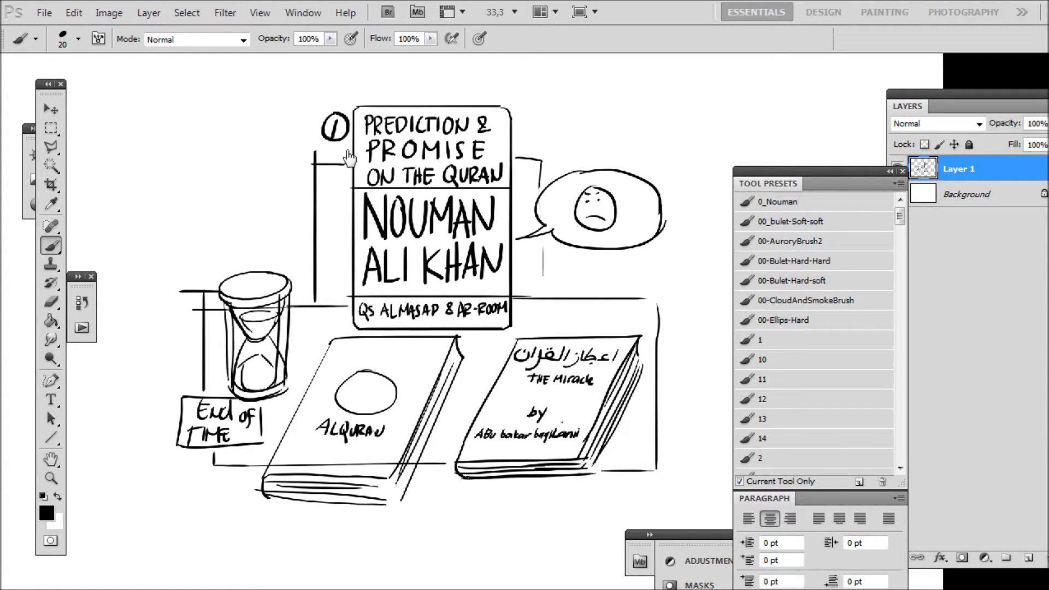
pyautogui.hotkey('ctrl', 'alt', 'z')
pyautogui.hotkey('ctrl', 'alt', 'z')
# - Mark the title frame's left edge with circled numbers: 1 beside the name, 2 beside "PREDICTION &" and 3 beside the bottom line
pyautogui.moveTo(340, 228); pyautogui.dragTo(335, 244)
pyautogui.moveTo(337, 222); pyautogui.dragTo(340, 222)
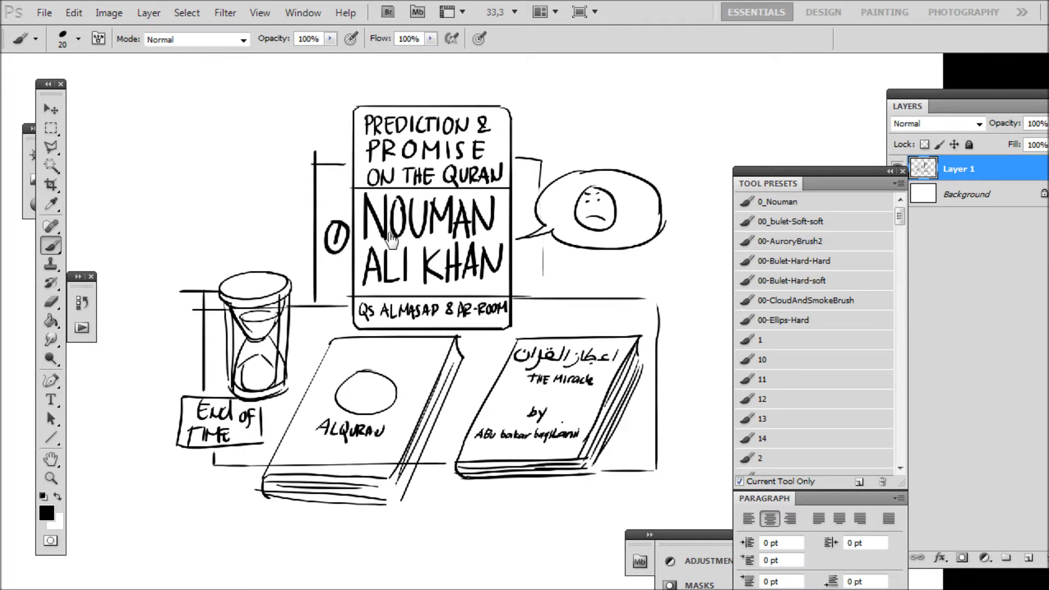
pyautogui.moveTo(332, 130); pyautogui.dragTo(345, 143)
pyautogui.moveTo(340, 121)
pyautogui.mouseDown()
pyautogui.moveTo(352, 147)
pyautogui.moveTo(340, 121)
pyautogui.mouseUp()
pyautogui.moveTo(344, 311); pyautogui.dragTo(346, 297)
pyautogui.moveTo(332, 289); pyautogui.dragTo(331, 306)
pyautogui.moveTo(338, 280); pyautogui.dragTo(341, 281)
# - Add circled numbers 4 on the "THE Miracle" book, 5 on the speech bubble, 6 on the "ALQURAN" book and 7 on the hourglass
pyautogui.moveTo(503, 360)
pyautogui.mouseDown()
pyautogui.moveTo(470, 322)
pyautogui.moveTo(457, 349)
pyautogui.mouseUp()
pyautogui.moveTo(598, 180); pyautogui.dragTo(596, 211)
pyautogui.moveTo(383, 349); pyautogui.dragTo(377, 385)
pyautogui.moveTo(181, 290)
pyautogui.mouseDown()
pyautogui.moveTo(189, 312)
pyautogui.moveTo(197, 286)
pyautogui.mouseUp()
pyautogui.moveTo(375, 235); pyautogui.dragTo(381, 272)
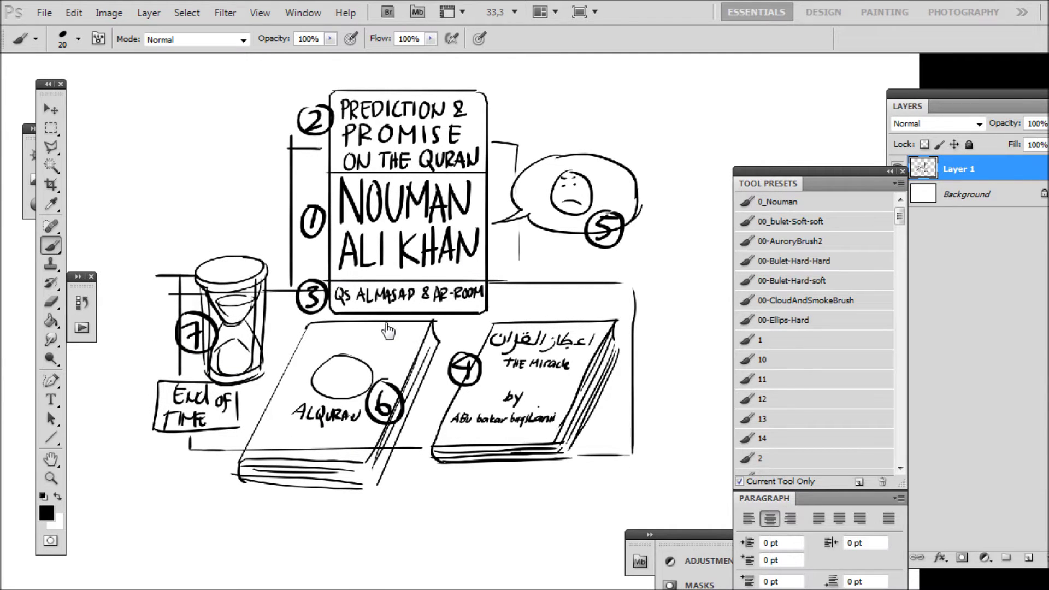
# - Rename Layer 1 as "sketch"
pyautogui.moveTo(388, 331); pyautogui.dragTo(379, 324)
pyautogui.doubleClick(959, 169)
pyautogui.write('sketch')
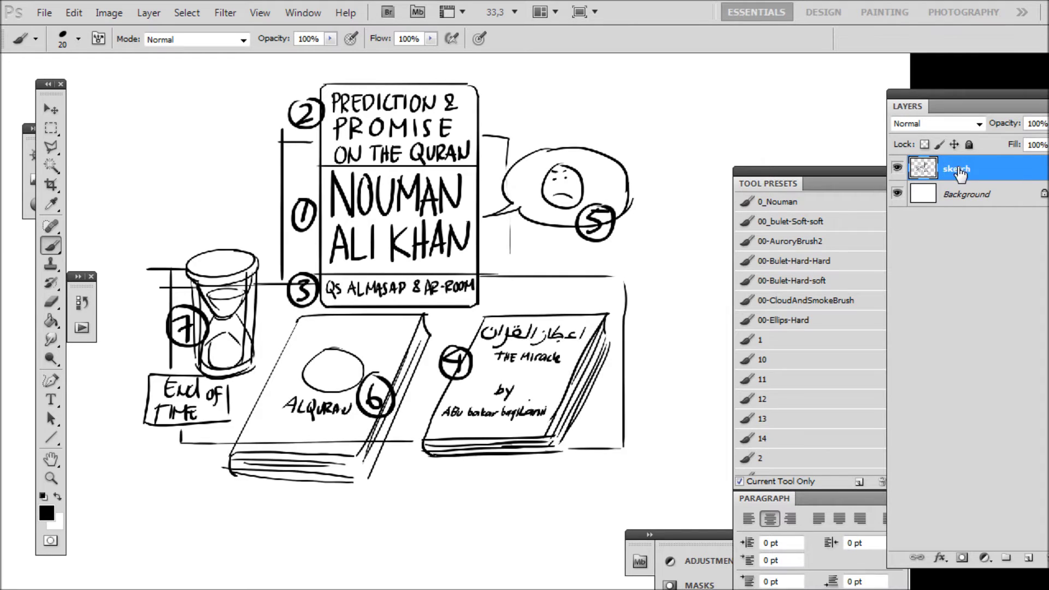
# - Add a new layer above the sketch layer and name it "Line"
pyautogui.press('Return')
pyautogui.click(897, 168)
pyautogui.hotkey('ctrl', 'shift', 'alt', 'n')
pyautogui.doubleClick(962, 170)
pyautogui.write('Line')
pyautogui.press('Return')
# - Lower the sketch layer's opacity so the drawing becomes a faint tracing guide
pyautogui.click(897, 193)
pyautogui.click(957, 195)
pyautogui.click(1048, 124)
pyautogui.moveTo(1048, 142); pyautogui.dragTo(1004, 147)
pyautogui.moveTo(523, 309); pyautogui.dragTo(497, 293)
pyautogui.click(1047, 124)
pyautogui.moveTo(1042, 140); pyautogui.dragTo(991, 142)
pyautogui.moveTo(426, 234); pyautogui.dragTo(440, 257)
# - Fill the Background layer with a bright cyan foreground colour
pyautogui.click(925, 221)
pyautogui.click(56, 321)
pyautogui.click(46, 512)
pyautogui.click(346, 414)
pyautogui.click(663, 351)
pyautogui.click(298, 114)
pyautogui.click(48, 516)
pyautogui.click(482, 466)
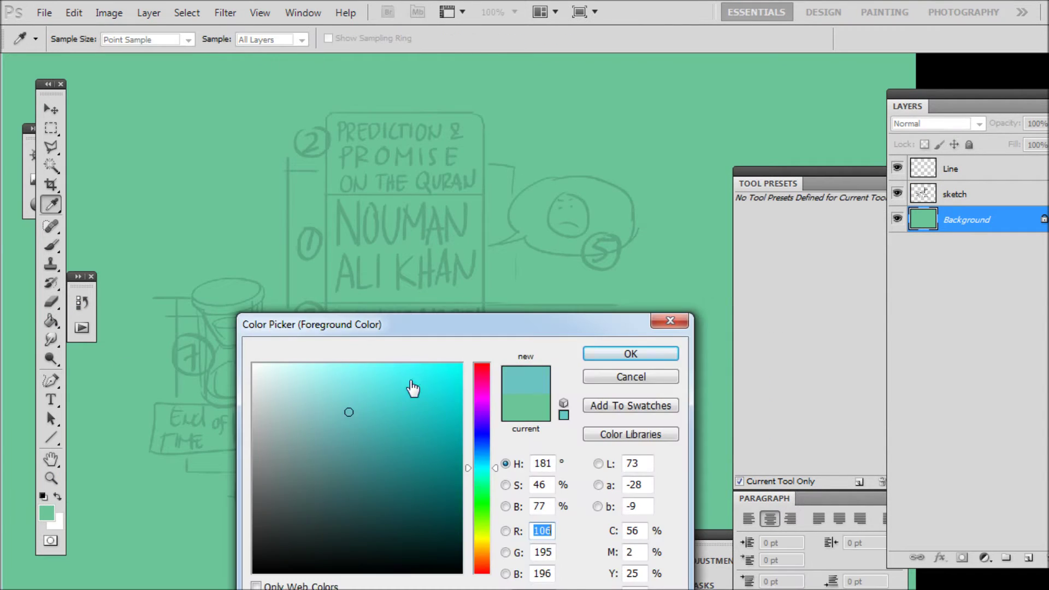
pyautogui.click(400, 377)
pyautogui.click(631, 353)
pyautogui.click(513, 212)
# - On the Line layer, add the two-line text "NOUMAN / ALI KHAN" in black Impact
pyautogui.hotkey('ctrl', '+')
pyautogui.moveTo(513, 213); pyautogui.dragTo(602, 284)
pyautogui.click(949, 171)
pyautogui.click(51, 399)
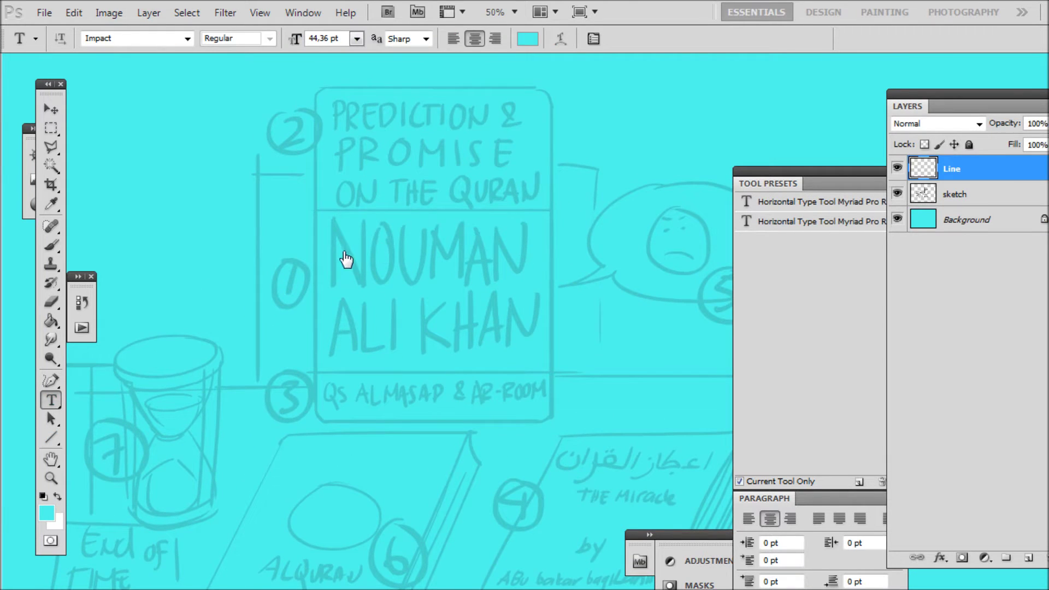
pyautogui.click(342, 250)
pyautogui.click(529, 38)
pyautogui.click(259, 571)
pyautogui.click(631, 354)
pyautogui.click(372, 235)
pyautogui.write('OUMAN')
pyautogui.press('Return')
pyautogui.write('ALI KHAN')
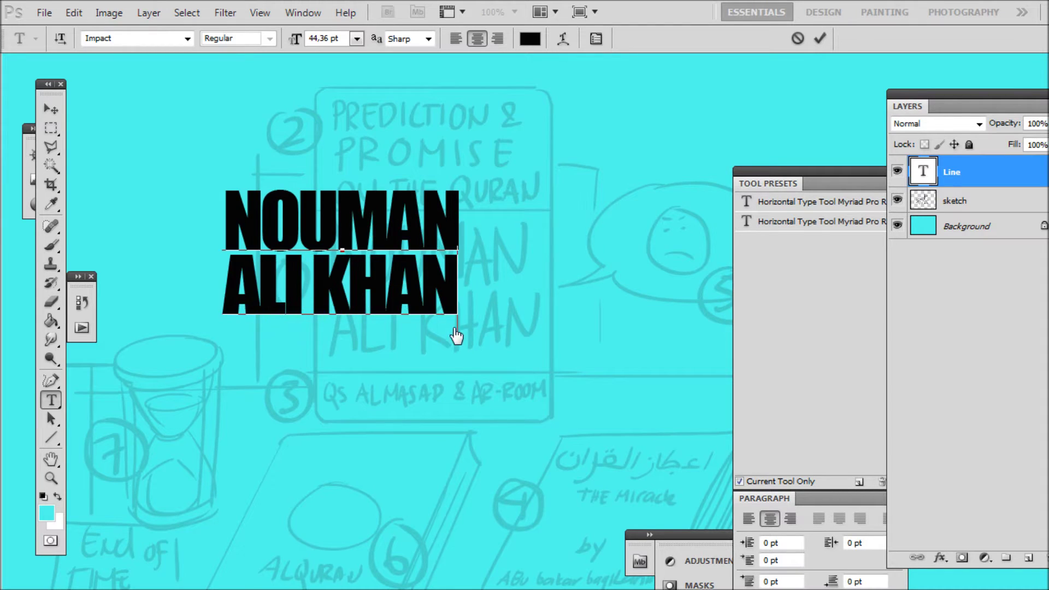
# - Recolour the name text white and fit it over the sketched name inside the title frame
pyautogui.moveTo(456, 334); pyautogui.dragTo(546, 370)
pyautogui.click(529, 38)
pyautogui.click(254, 364)
pyautogui.click(630, 353)
pyautogui.click(50, 109)
pyautogui.hotkey('ctrl', 't')
pyautogui.press('Return')
# - Add a new text "prediction & / promis of the quran" above the name
pyautogui.click(51, 401)
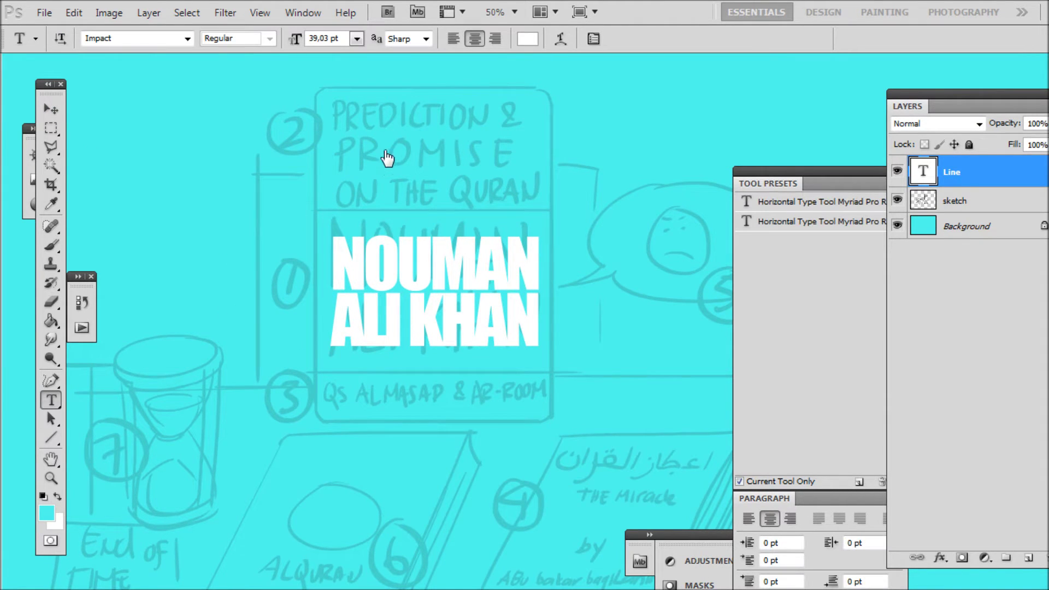
pyautogui.click(344, 147)
pyautogui.write('pre')
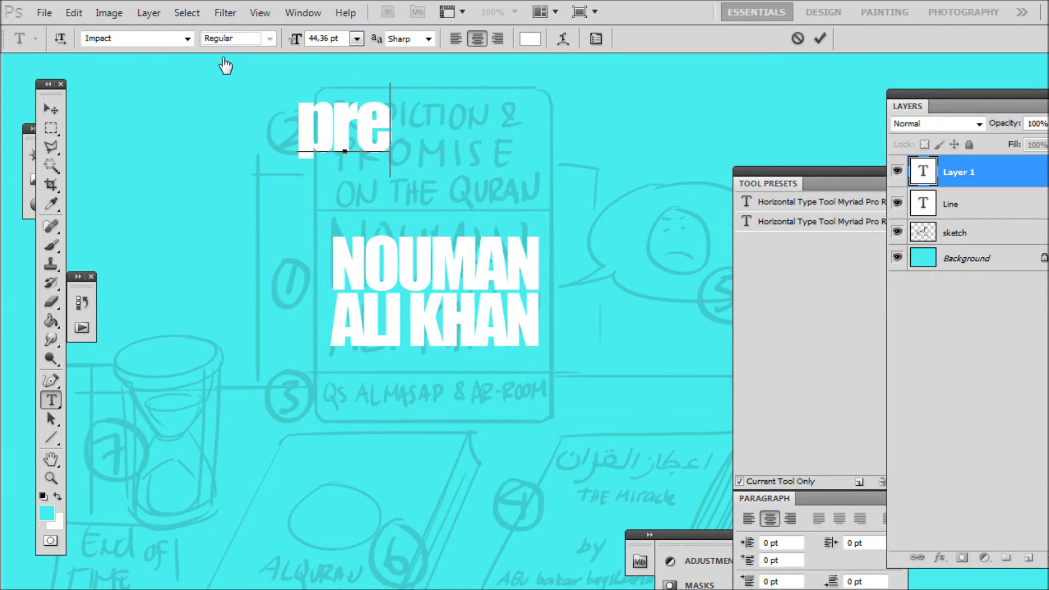
pyautogui.write('diction &')
pyautogui.press('Return')
pyautogui.write('promis of the quran')
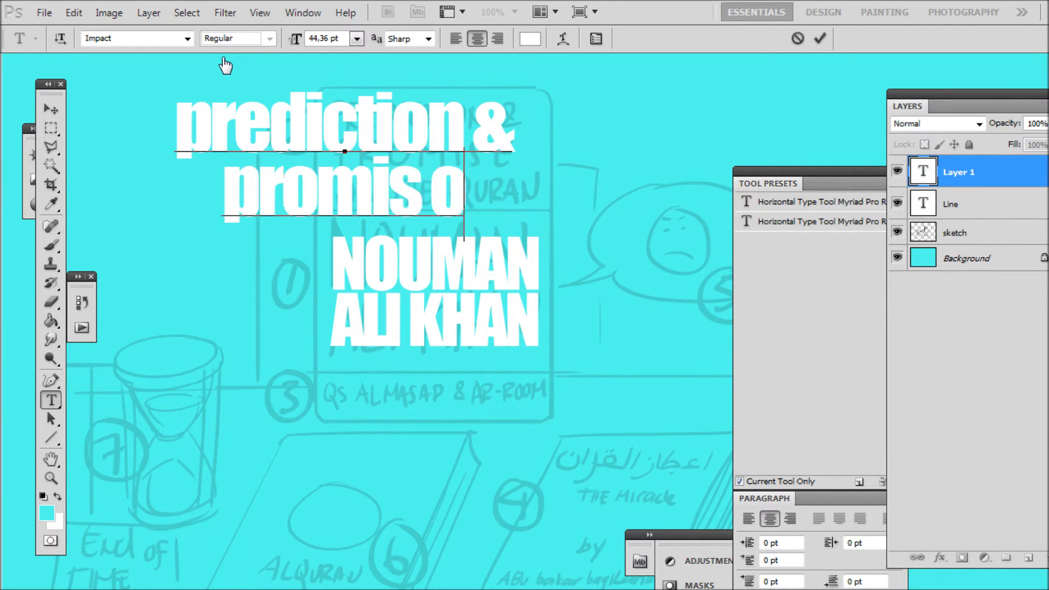
# - Colour the whole "prediction &" text dark blue, RGB 42, 79, 154
pyautogui.hotkey('ctrl', 'a')
pyautogui.click(529, 38)
pyautogui.moveTo(383, 508)
pyautogui.mouseDown()
pyautogui.moveTo(389, 523)
pyautogui.moveTo(330, 468)
pyautogui.moveTo(415, 428)
pyautogui.moveTo(420, 508)
pyautogui.mouseUp()
pyautogui.click(482, 533)
pyautogui.click(481, 445)
pyautogui.click(406, 447)
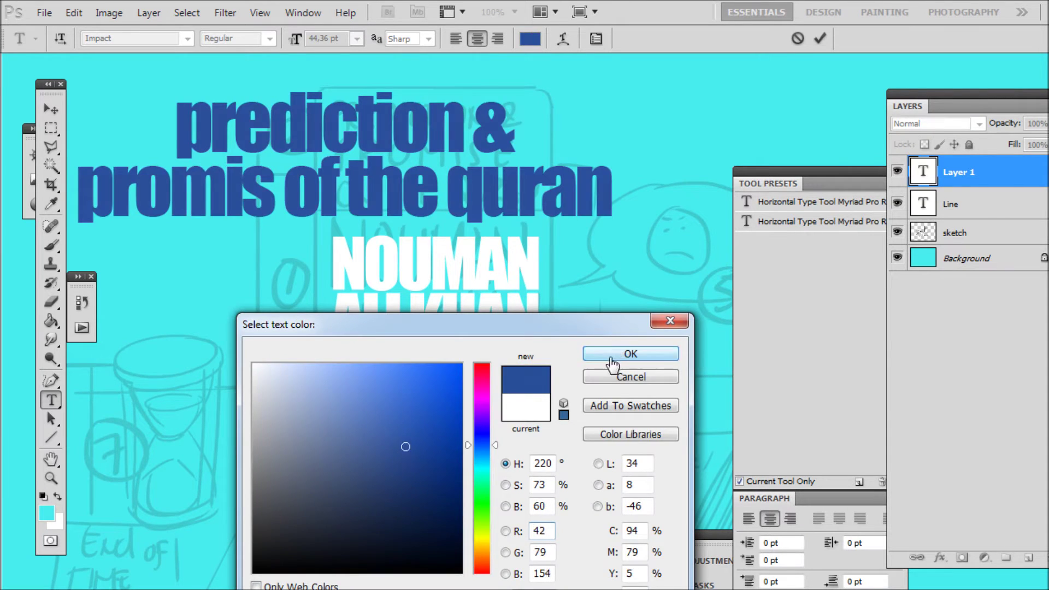
pyautogui.click(617, 353)
# - Set the blue text to 14 pt, correct "promis" to "promise" and put "of the quran" on its own line
pyautogui.click(357, 39)
pyautogui.click(350, 136)
pyautogui.click(355, 39)
pyautogui.click(349, 190)
pyautogui.moveTo(402, 240); pyautogui.dragTo(408, 237)
pyautogui.hotkey('ctrl', 'Return')
pyautogui.click(403, 199)
pyautogui.write('e')
pyautogui.press('Return')
# - Show the Character settings and set the blue text's line spacing to 14 pt
pyautogui.hotkey('ctrl', 'a')
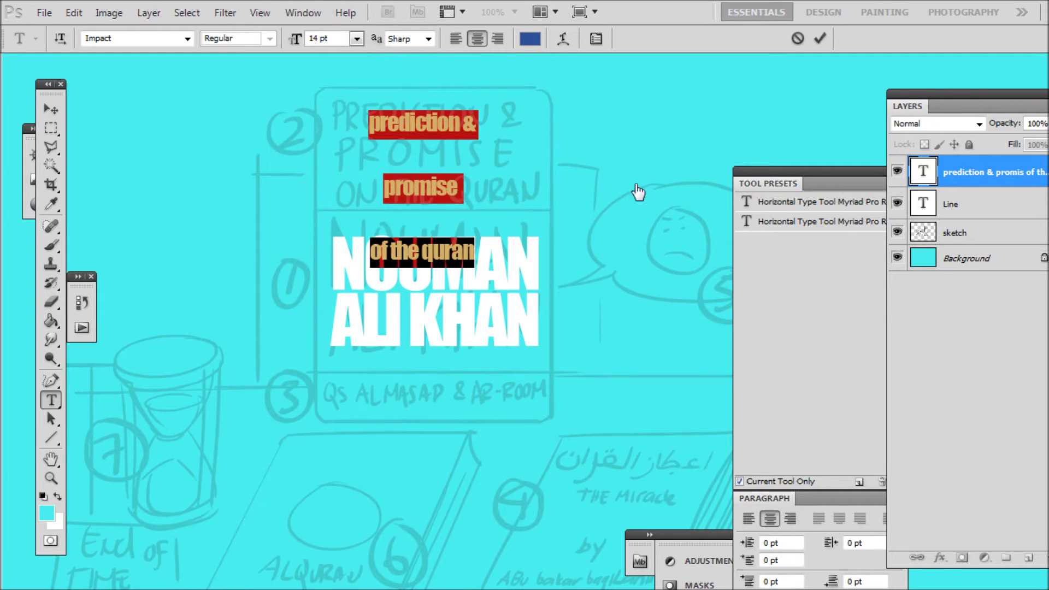
pyautogui.click(304, 12)
pyautogui.click(342, 188)
pyautogui.moveTo(284, 142); pyautogui.dragTo(237, 95)
pyautogui.click(260, 149)
pyautogui.click(252, 301)
# - Move the blue text into the upper part of the title frame and scale it to about 163%
pyautogui.click(51, 109)
pyautogui.moveTo(419, 146); pyautogui.dragTo(397, 189)
pyautogui.hotkey('ctrl', 't')
pyautogui.moveTo(456, 164); pyautogui.dragTo(527, 122)
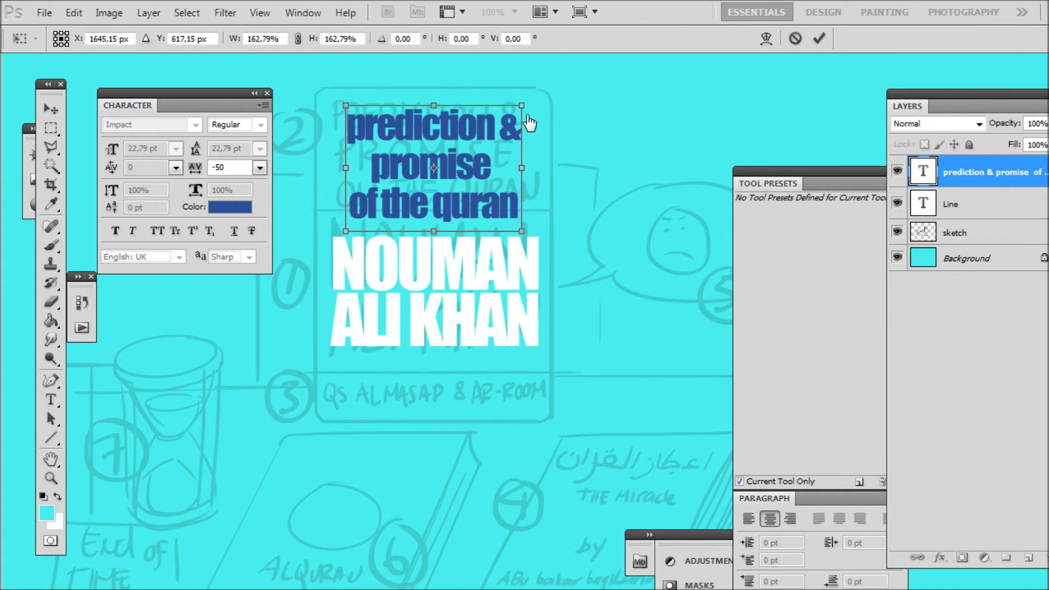
pyautogui.press('Return')
# - Widen the letter spacing of the word "promise" to a tracking of 75
pyautogui.press('t')
pyautogui.doubleClick(432, 163)
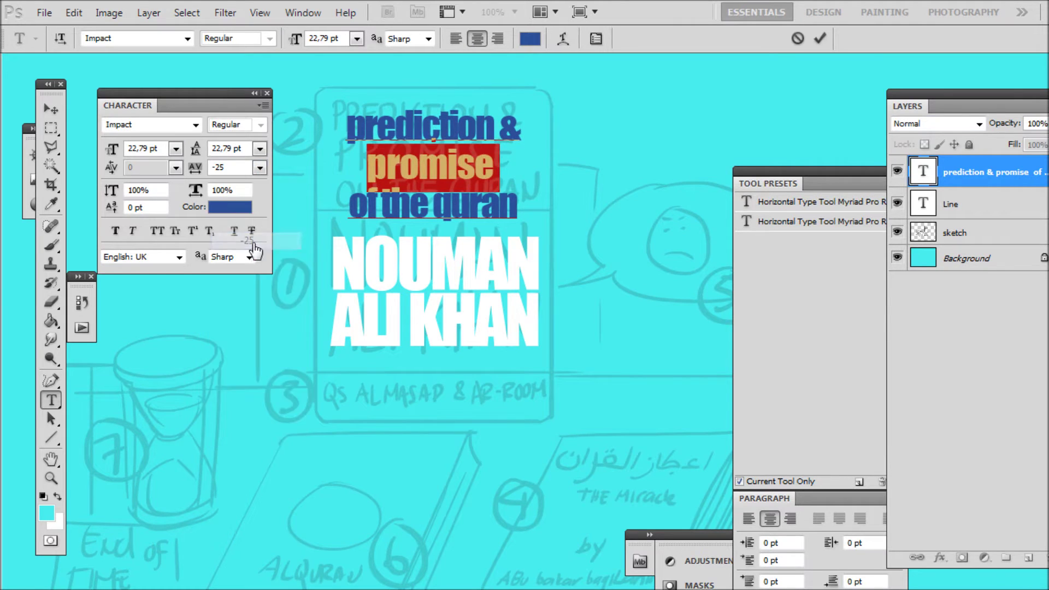
pyautogui.moveTo(199, 169); pyautogui.dragTo(198, 168)
pyautogui.click(260, 168)
pyautogui.click(248, 325)
pyautogui.click(260, 168)
pyautogui.click(242, 380)
pyautogui.click(260, 168)
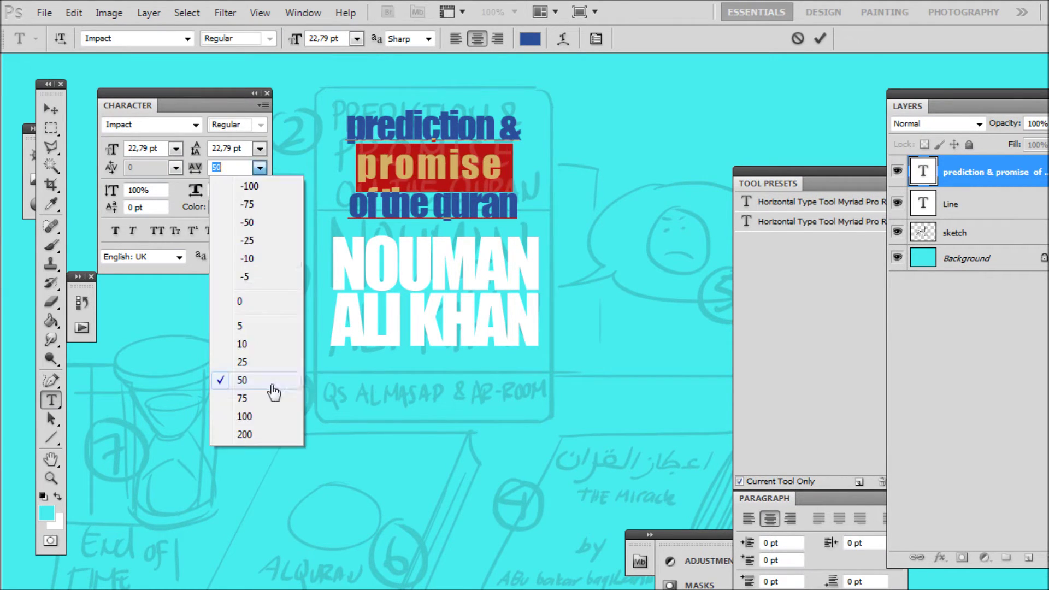
pyautogui.hotkey('ctrl', 'Return')
# - Add the text "Qs Al-Masad & Ar-Room" at the bottom line of the title frame
pyautogui.click(338, 400)
pyautogui.write('o')
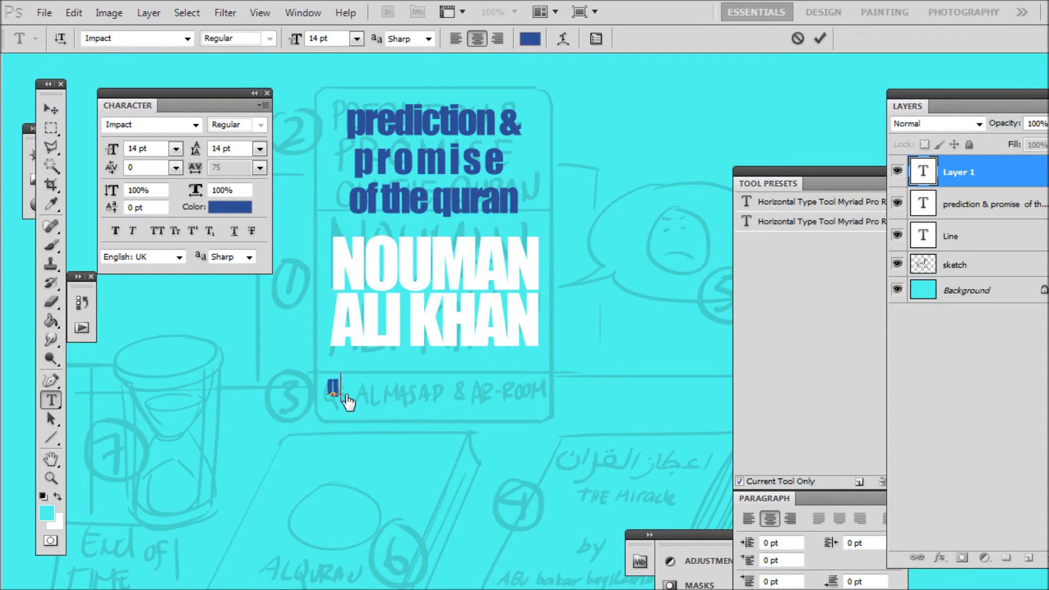
pyautogui.write('Qs Al-Masad ')
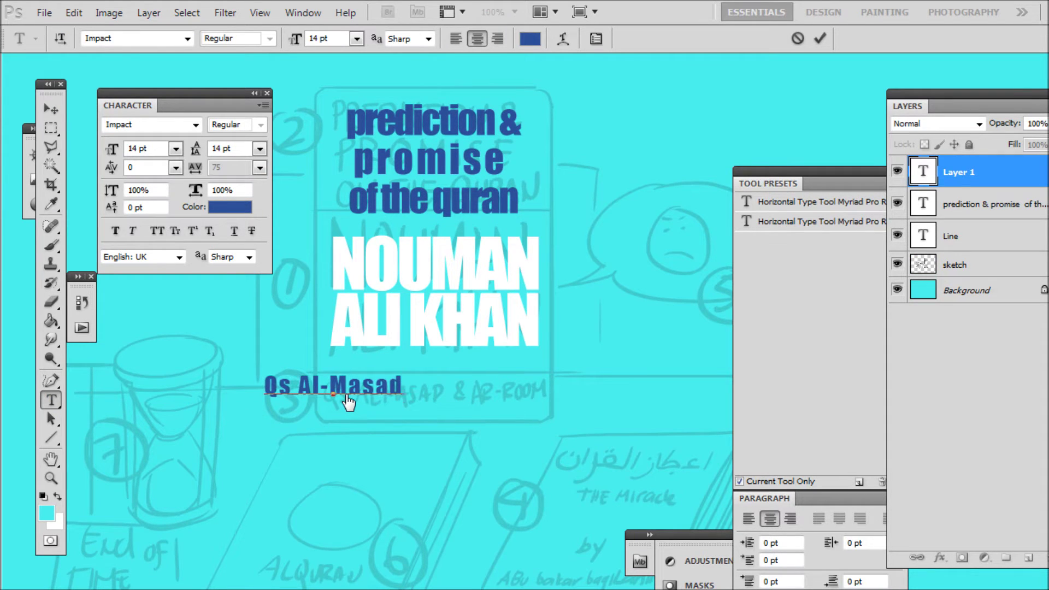
pyautogui.write('& Ar-Room')
# - Set the "Qs Al-Masad & Ar-Room" text to 11 pt and place it just below the name
pyautogui.hotkey('ctrl', 'a')
pyautogui.click(176, 148)
pyautogui.click(164, 246)
pyautogui.moveTo(405, 424); pyautogui.dragTo(500, 403)
pyautogui.click(175, 149)
pyautogui.click(165, 283)
pyautogui.click(176, 149)
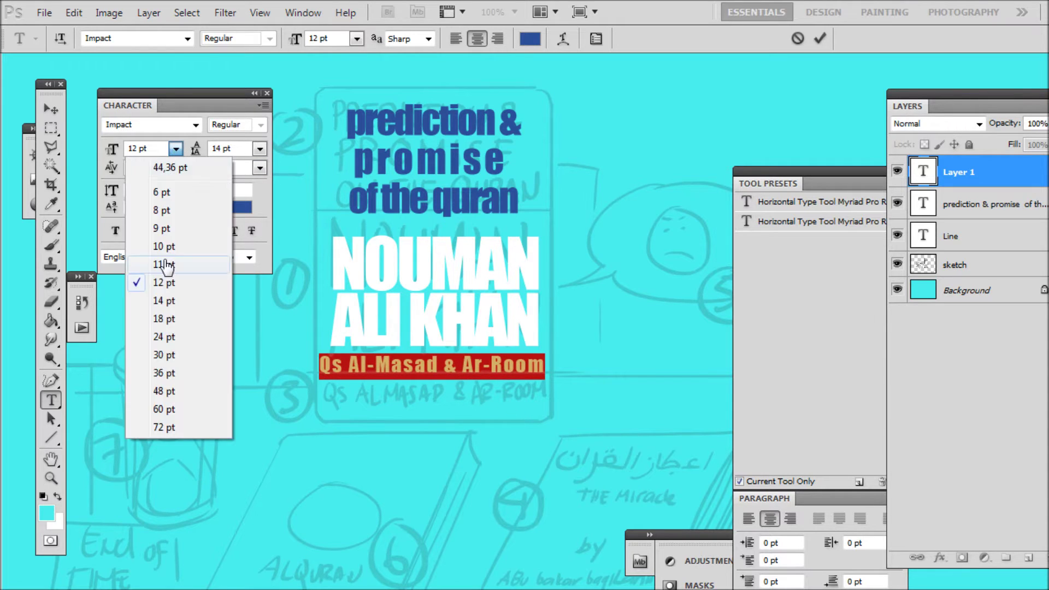
pyautogui.click(165, 265)
pyautogui.click(50, 109)
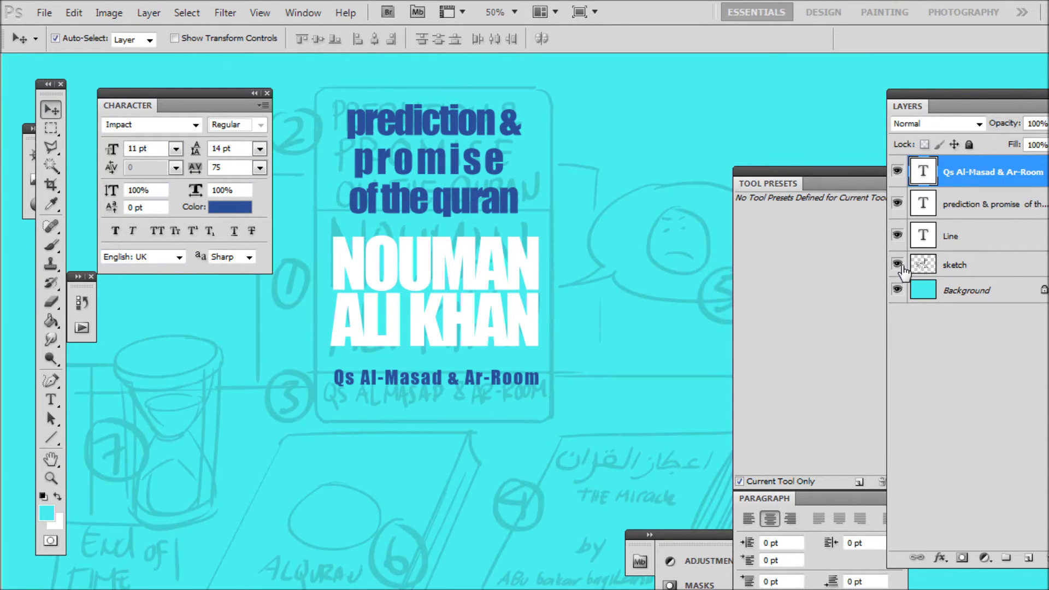
# - Rename the Line text layer as "01-Nouman ali"
pyautogui.moveTo(395, 162); pyautogui.dragTo(387, 201)
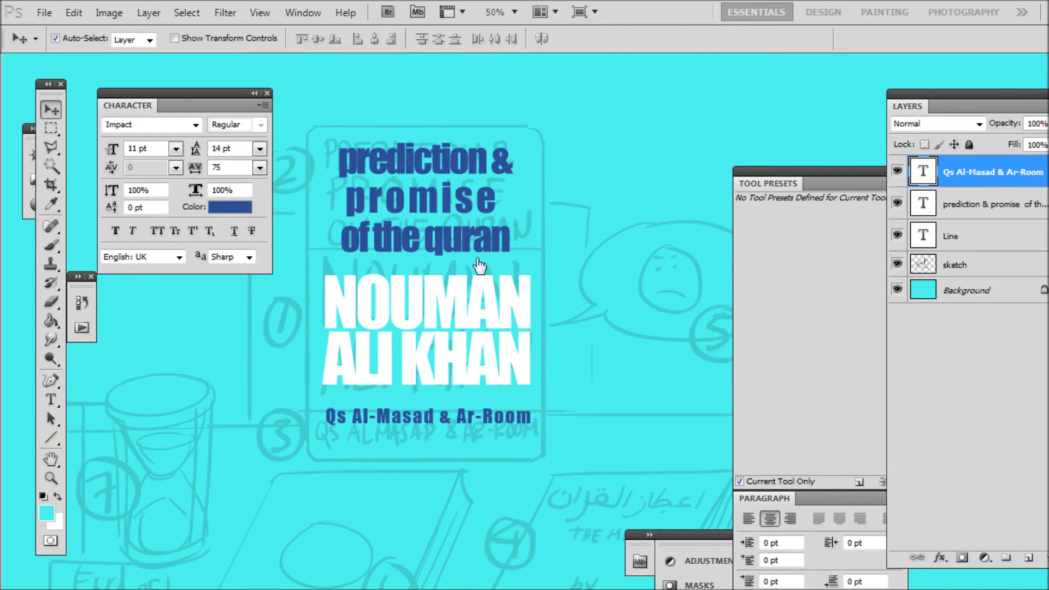
pyautogui.doubleClick(951, 245)
pyautogui.click(946, 238)
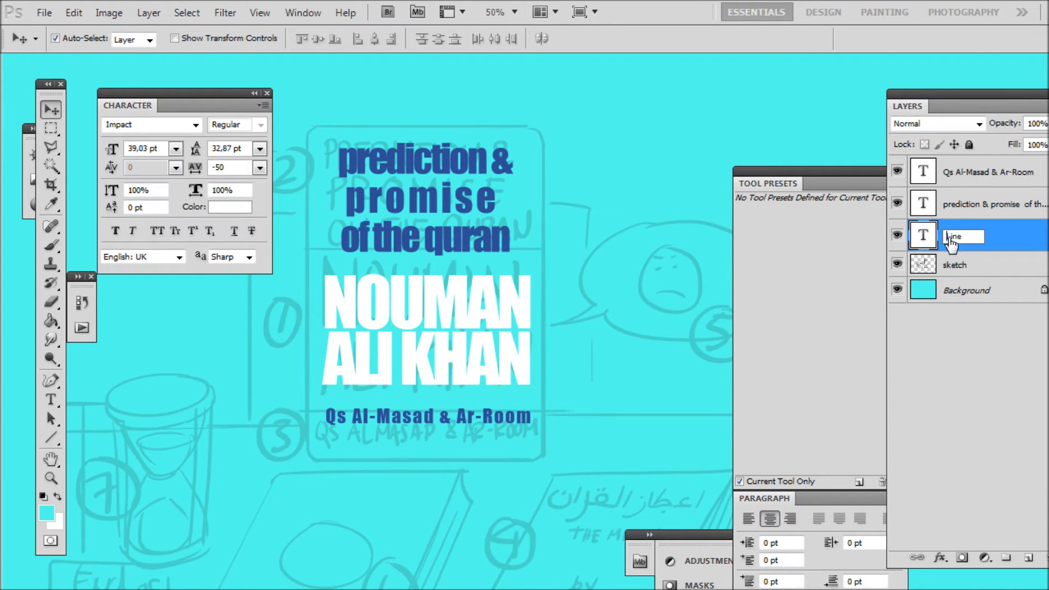
pyautogui.doubleClick(950, 236)
pyautogui.doubleClick(948, 238)
pyautogui.write('01-Nouman ali')
pyautogui.press('Return')
# - Prefix the "prediction & promise" layer name with "02-" and the "Qs Al-Masad & Ar-Room" layer name with "03-"
pyautogui.doubleClick(962, 206)
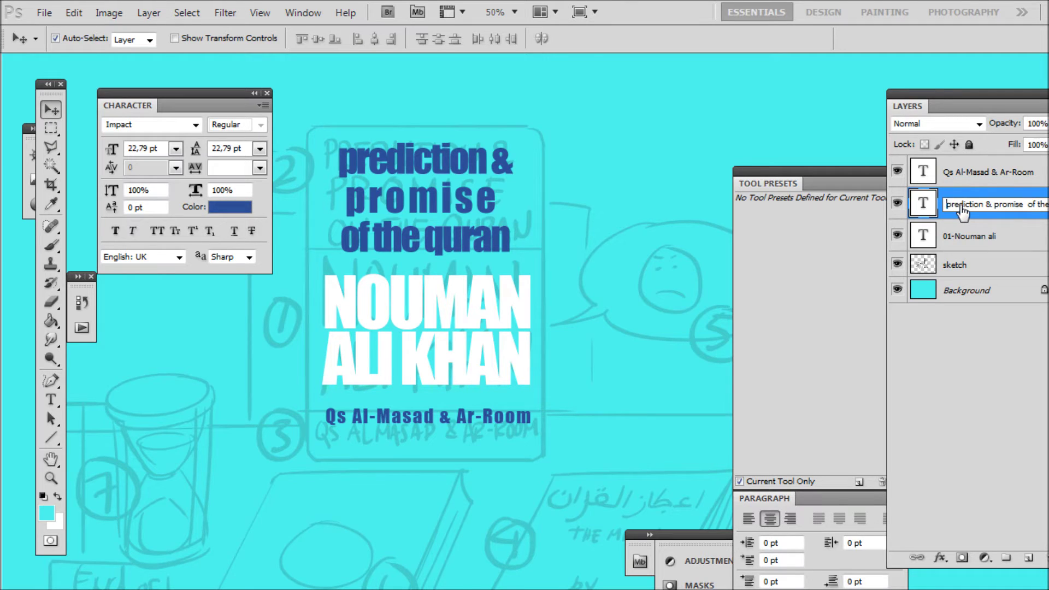
pyautogui.hotkey('ctrl', 'a')
pyautogui.press('End')
pyautogui.press('Home')
pyautogui.write('02-')
pyautogui.press('Return')
pyautogui.doubleClick(956, 173)
pyautogui.press('Home')
pyautogui.write('03-')
pyautogui.press('Return')
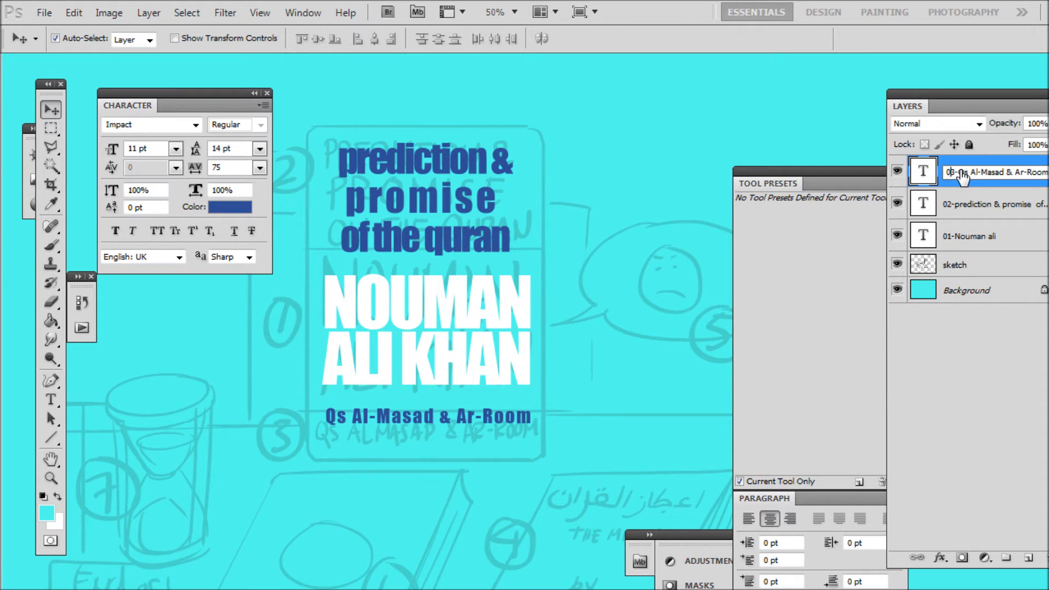
pyautogui.moveTo(614, 355); pyautogui.dragTo(640, 348)
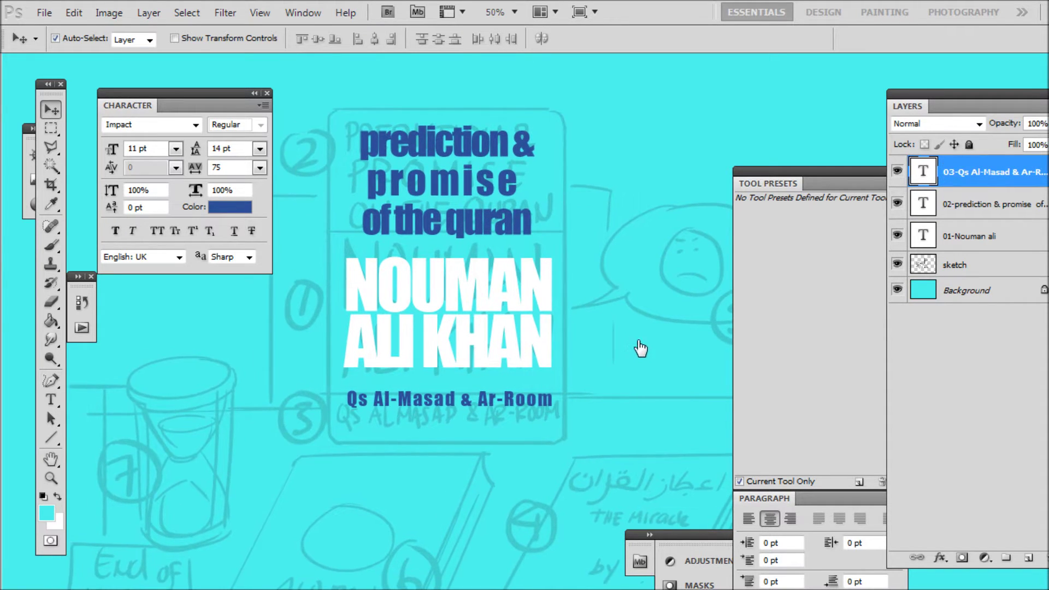
pyautogui.hotkey('alt', 'Tab')
pyautogui.hotkey('alt', 'Tab')
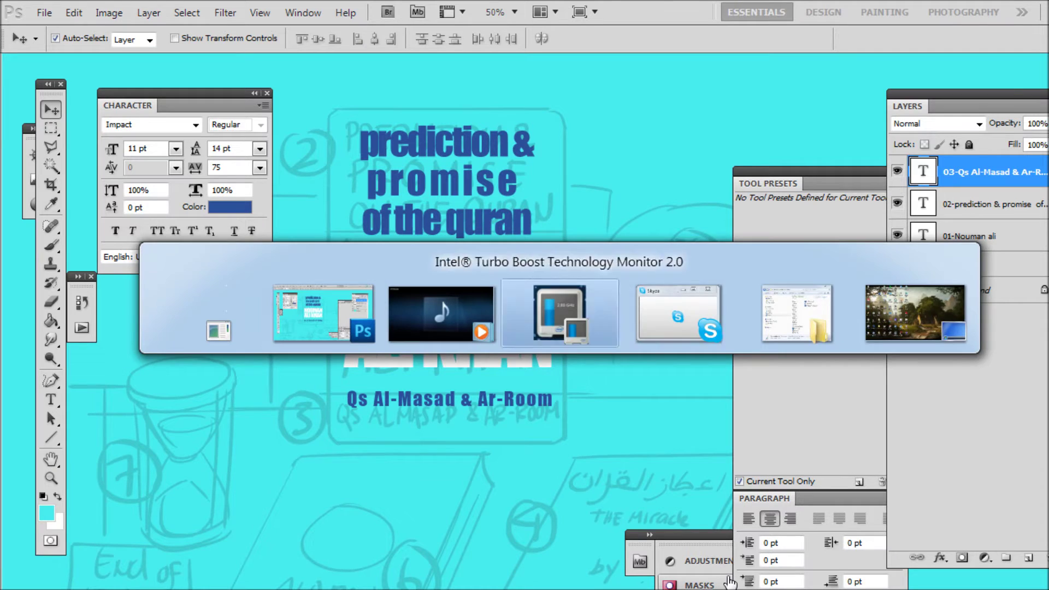
pyautogui.click(951, 589)
pyautogui.click(988, 505)
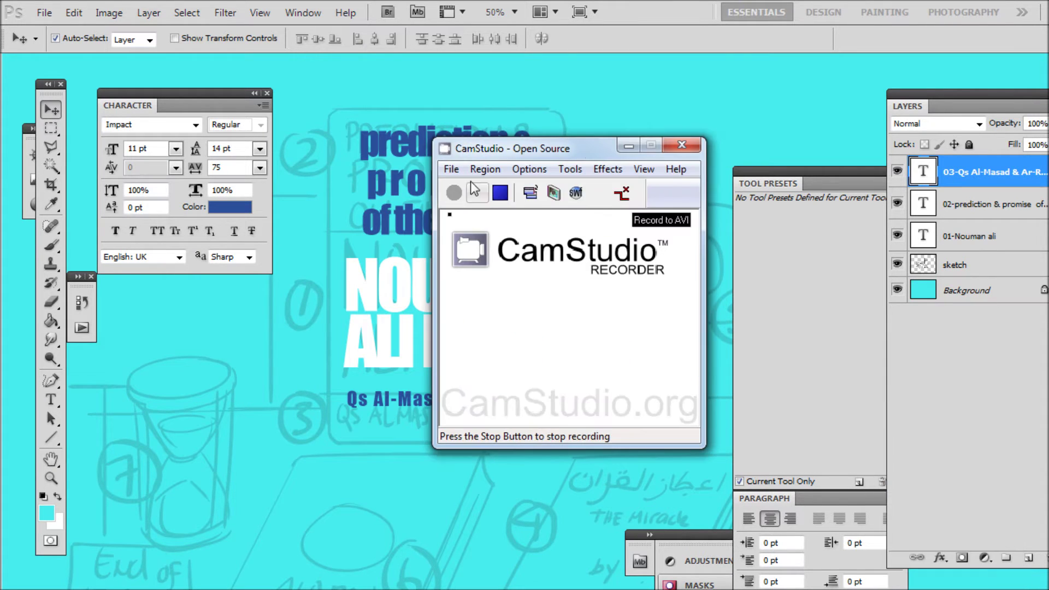
pyautogui.click(629, 149)
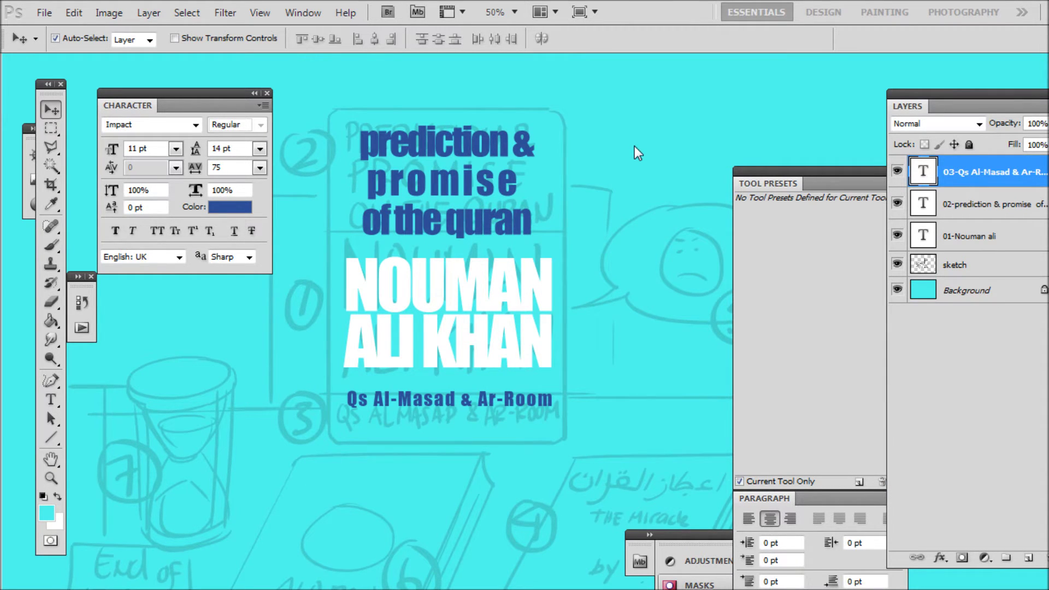
# - Move the Tool Presets panel clear of the artwork and activate the Brush tool
pyautogui.moveTo(561, 290); pyautogui.dragTo(567, 269)
pyautogui.moveTo(789, 173); pyautogui.dragTo(836, 412)
pyautogui.moveTo(642, 338)
pyautogui.mouseDown()
pyautogui.moveTo(607, 238)
pyautogui.moveTo(599, 275)
pyautogui.mouseUp()
pyautogui.moveTo(603, 325); pyautogui.dragTo(543, 228)
pyautogui.press('b')
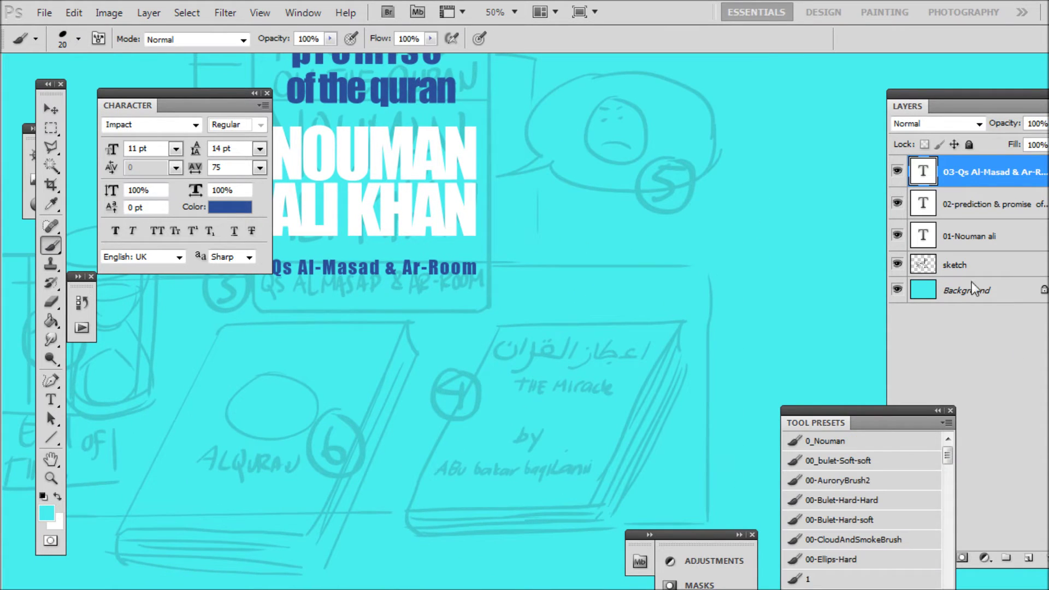
# - Add a new layer on top of the stack and name it "04-ijazulQuran"
pyautogui.click(1029, 557)
pyautogui.doubleClick(946, 172)
pyautogui.click(952, 178)
pyautogui.doubleClick(952, 168)
pyautogui.write('04')
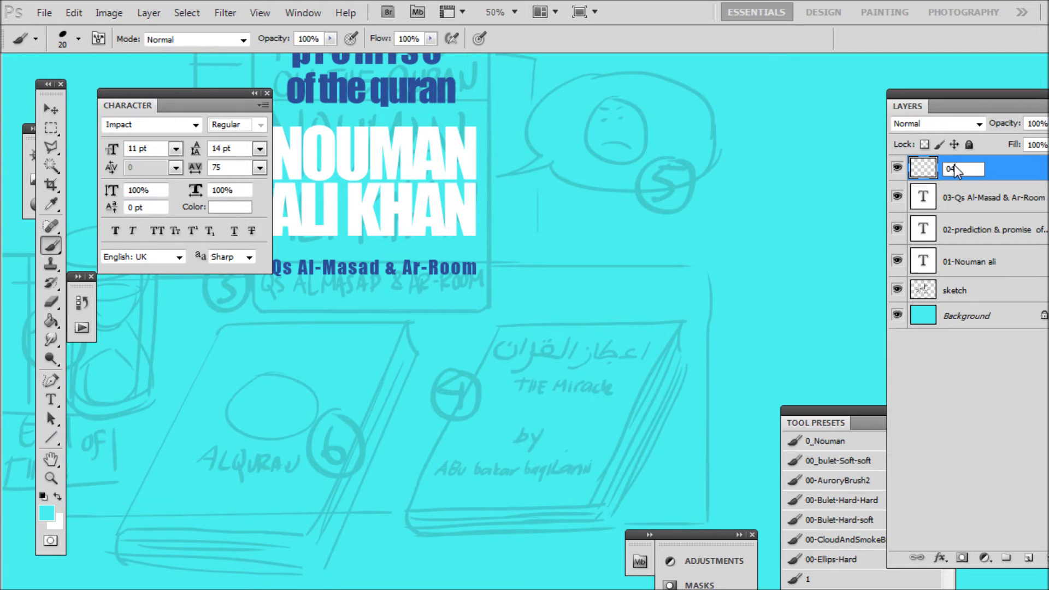
pyautogui.press('BackSpace')
pyautogui.press('BackSpace')
pyautogui.press('BackSpace')
pyautogui.press('BackSpace')
pyautogui.press('BackSpace')
pyautogui.write('-IjazulQuran')
pyautogui.press('Return')
# - Trace the four straight edges of the "THE Miracle" book's cover in black with a size 10 brush
pyautogui.scroll(-3, 589, 336)
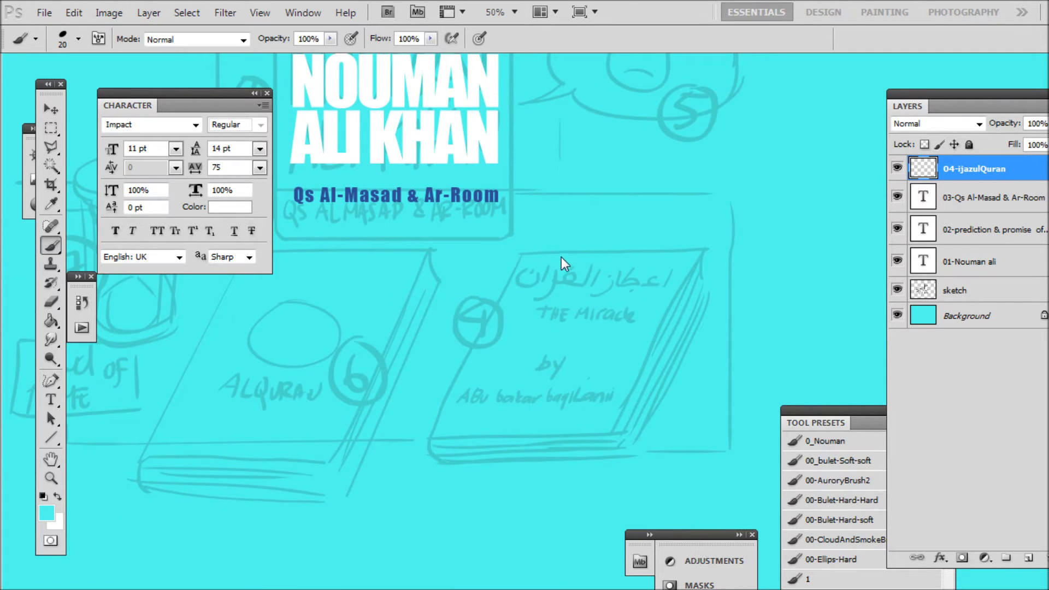
pyautogui.scroll(1, 539, 262)
pyautogui.moveTo(504, 253); pyautogui.dragTo(623, 253)
pyautogui.hotkey('ctrl', 'z')
pyautogui.press('d')
pyautogui.moveTo(504, 253); pyautogui.dragTo(684, 240)
pyautogui.hscroll(3, 683, 239)
pyautogui.scroll(-1, 684, 239)
pyautogui.keyDown('shift'); pyautogui.click(557, 440); pyautogui.keyUp('shift')
pyautogui.keyDown('shift'); pyautogui.click(298, 448); pyautogui.keyUp('shift')
pyautogui.keyDown('shift'); pyautogui.click(418, 212); pyautogui.keyUp('shift')
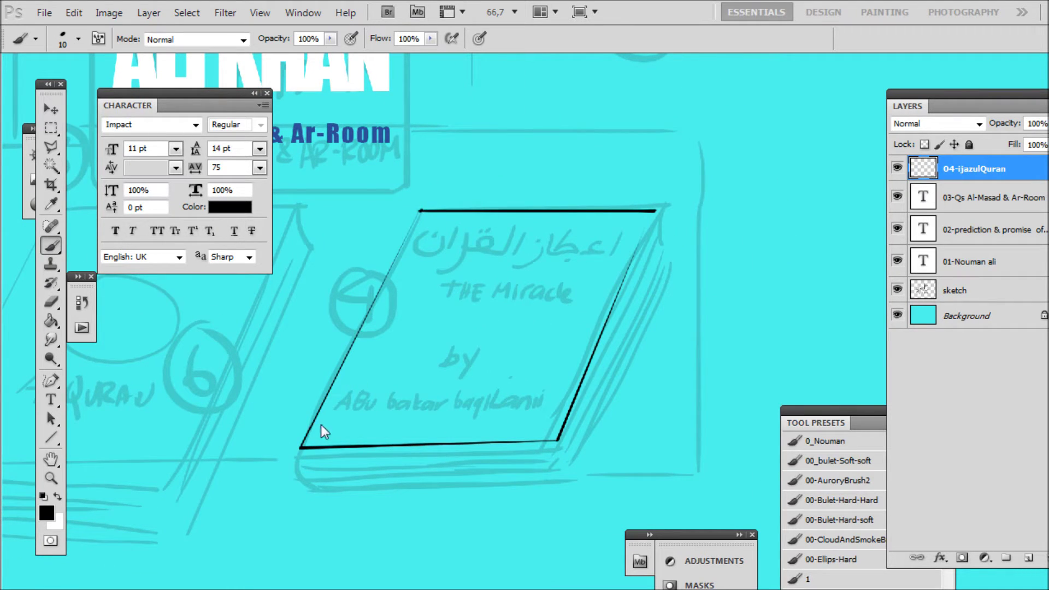
# - Draw the "THE Miracle" book's thickness with curved corner strokes and straight lower and side edges
pyautogui.scroll(-2, 683, 230)
pyautogui.hscroll(-1, 683, 230)
pyautogui.keyDown('shift'); pyautogui.click(606, 407); pyautogui.keyUp('shift')
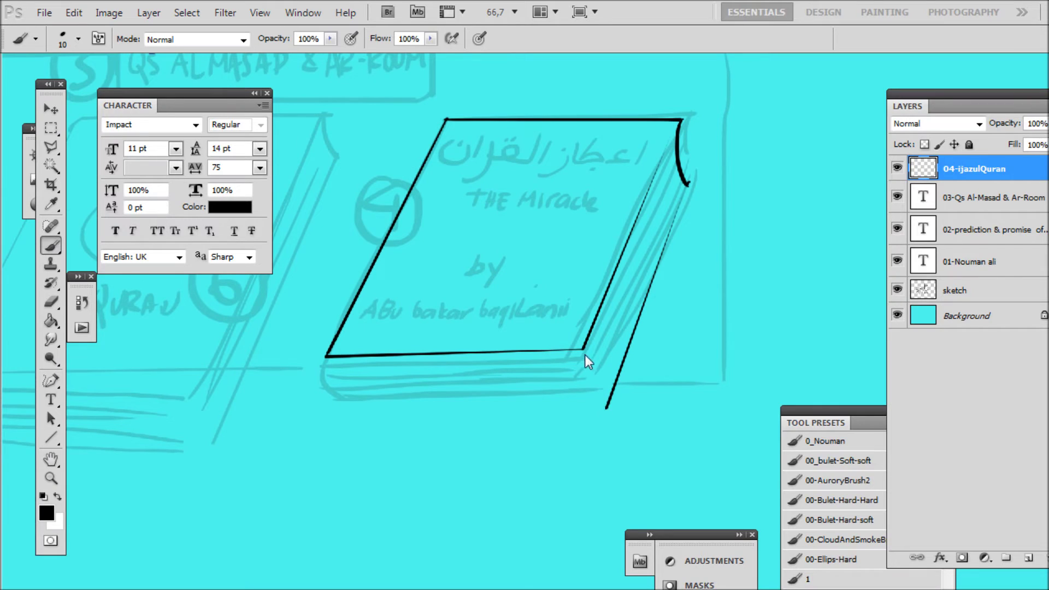
pyautogui.moveTo(584, 349); pyautogui.dragTo(606, 407)
pyautogui.keyDown('shift'); pyautogui.click(606, 408); pyautogui.keyUp('shift')
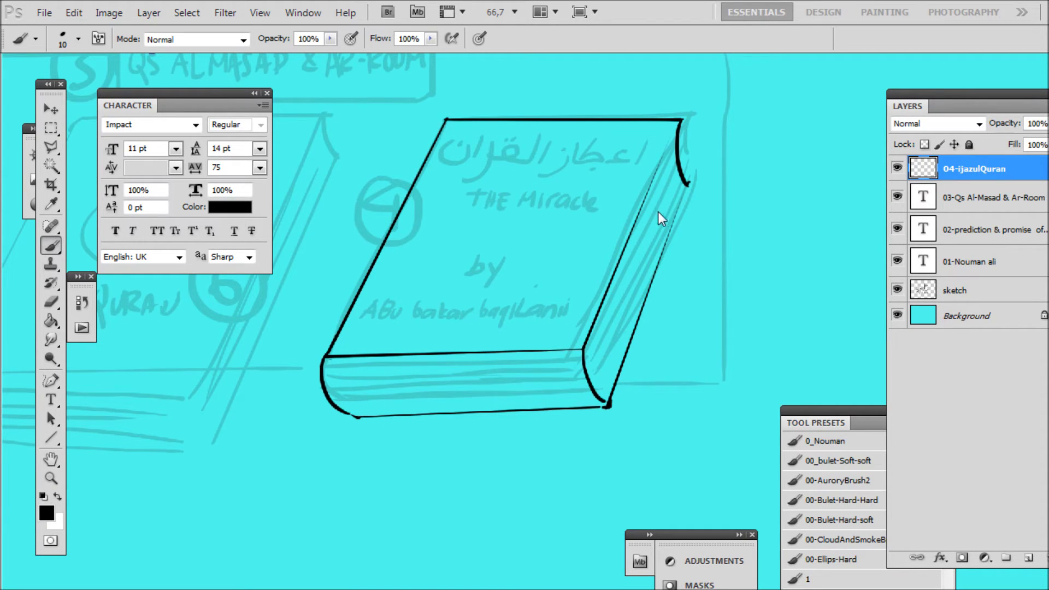
# - Draw thin black page lines along the side and lower edges of the "THE Miracle" book, reducing the brush size as needed
pyautogui.moveTo(660, 180); pyautogui.dragTo(589, 384)
pyautogui.moveTo(339, 367)
pyautogui.mouseDown()
pyautogui.moveTo(559, 359)
pyautogui.moveTo(526, 371)
pyautogui.mouseUp()
pyautogui.moveTo(348, 398); pyautogui.dragTo(465, 388)
pyautogui.moveTo(372, 407); pyautogui.dragTo(497, 398)
pyautogui.scroll(1, 497, 399)
pyautogui.press('[')
pyautogui.press('[')
pyautogui.moveTo(579, 199); pyautogui.dragTo(567, 211)
pyautogui.moveTo(309, 423)
pyautogui.mouseDown()
pyautogui.moveTo(532, 408)
pyautogui.moveTo(373, 441)
pyautogui.moveTo(523, 427)
pyautogui.mouseUp()
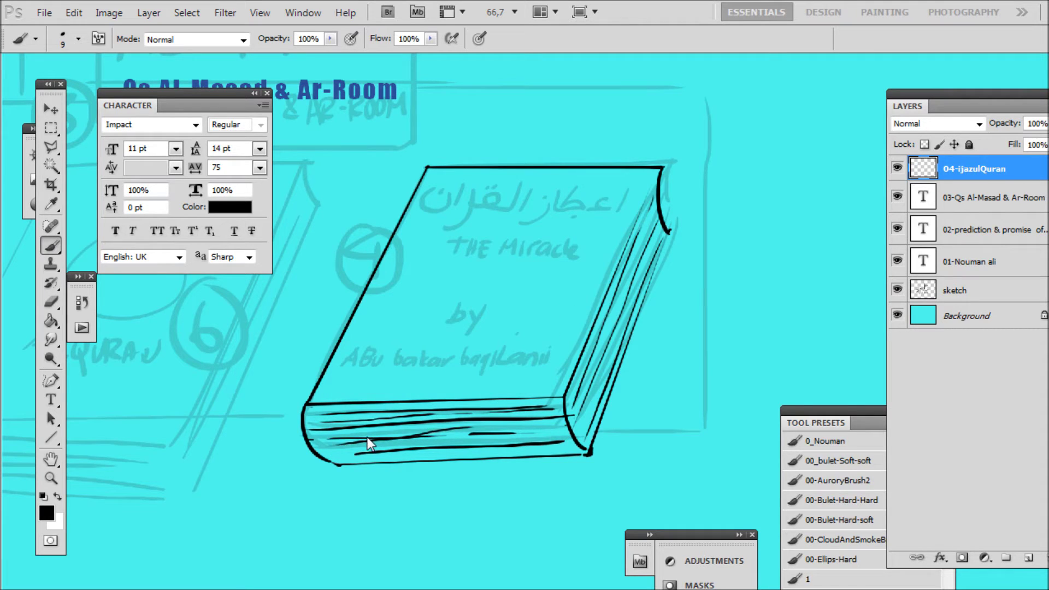
# - Add centred text on the book cover reading "the miracle of the Quran" and, four lines lower, "by" and "Abu Bakar Al-Baqilanii"
pyautogui.click(51, 400)
pyautogui.click(439, 243)
pyautogui.write('the miracle of the Quran')
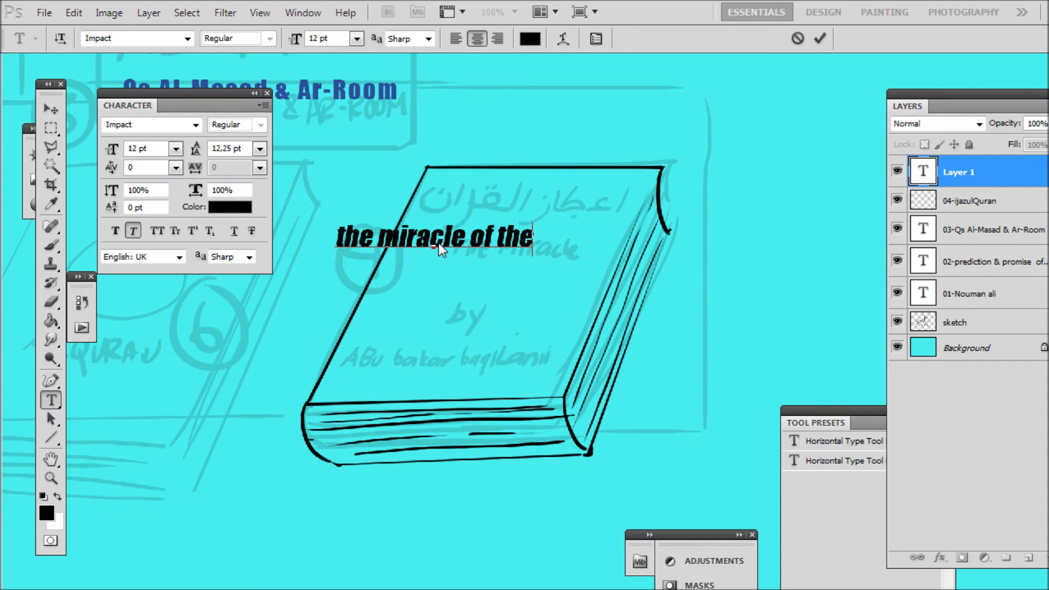
pyautogui.press('Return')
pyautogui.press('Return')
pyautogui.press('Return')
pyautogui.press('Return')
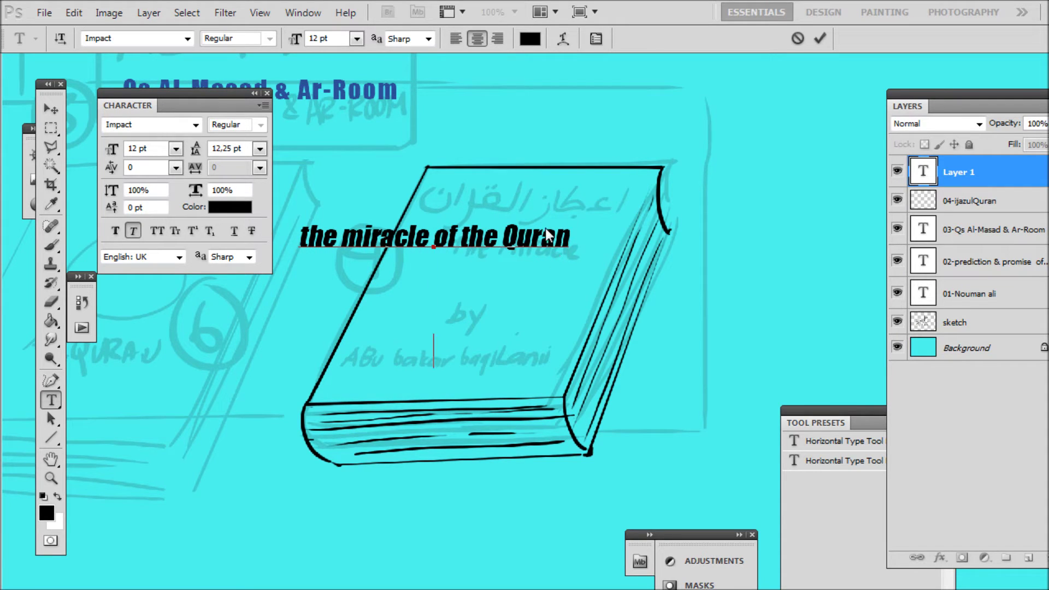
pyautogui.write('by')
pyautogui.press('Return')
pyautogui.write('Abu B')
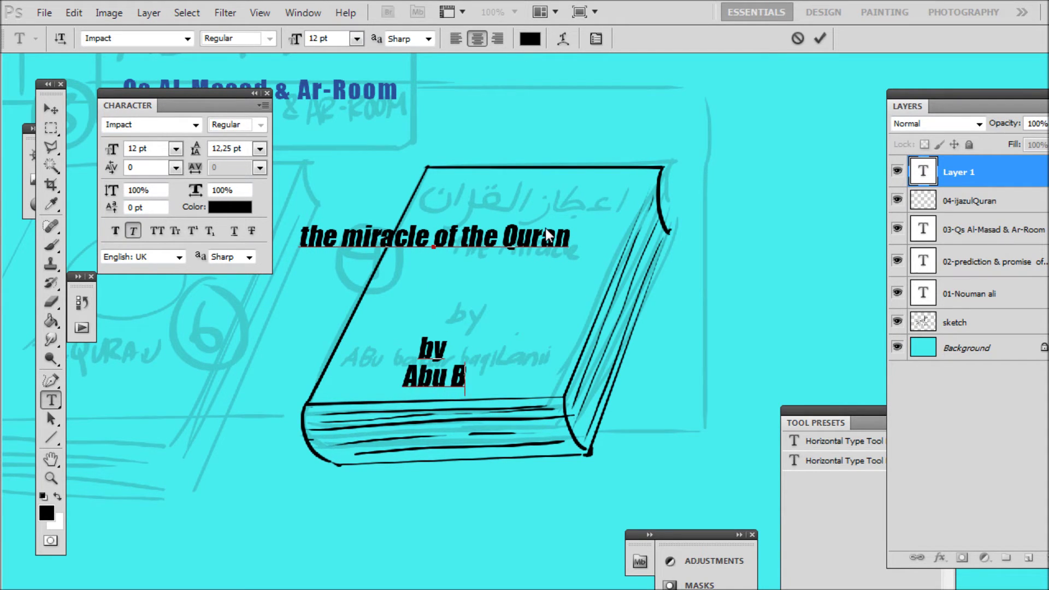
pyautogui.write('akar Al')
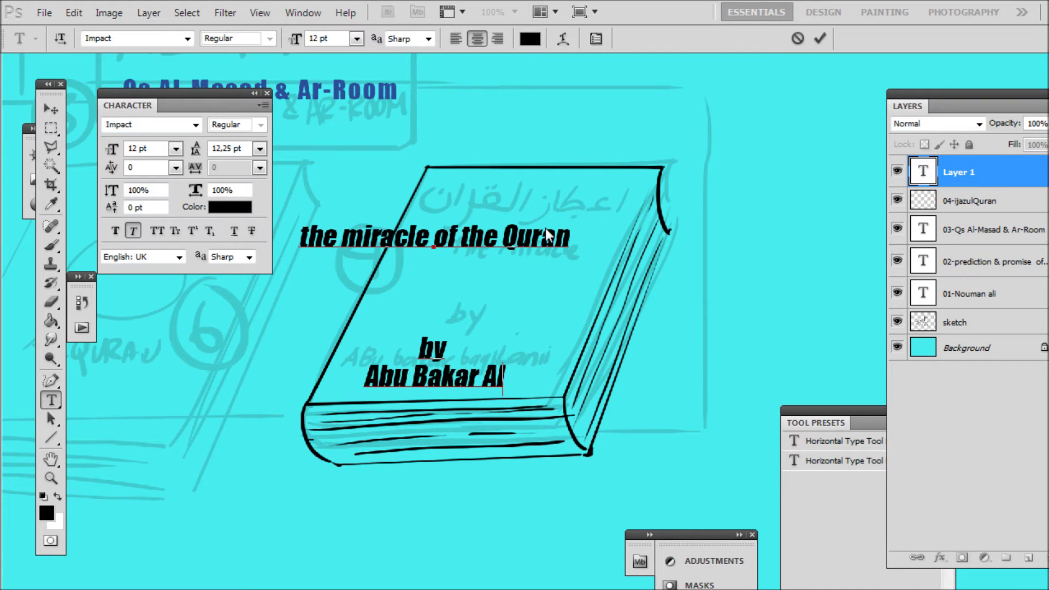
pyautogui.write('-Baqilanii')
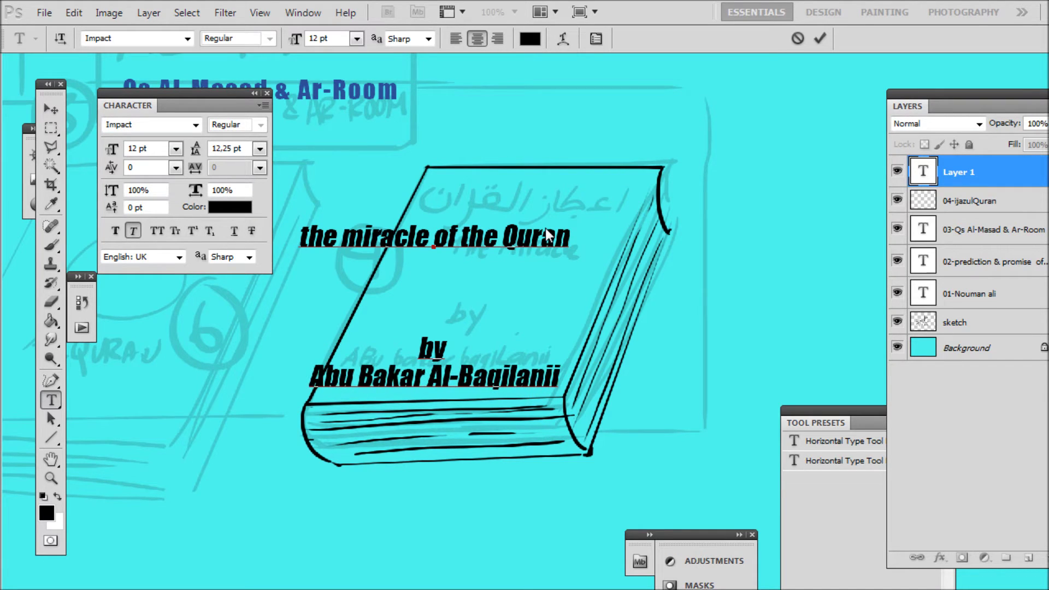
# - Skew and scale down the cover text with Free Transform so it follows the slanted perspective of the book cover
pyautogui.hotkey('ctrl', 'a')
pyautogui.click(50, 109)
pyautogui.hotkey('ctrl', 't')
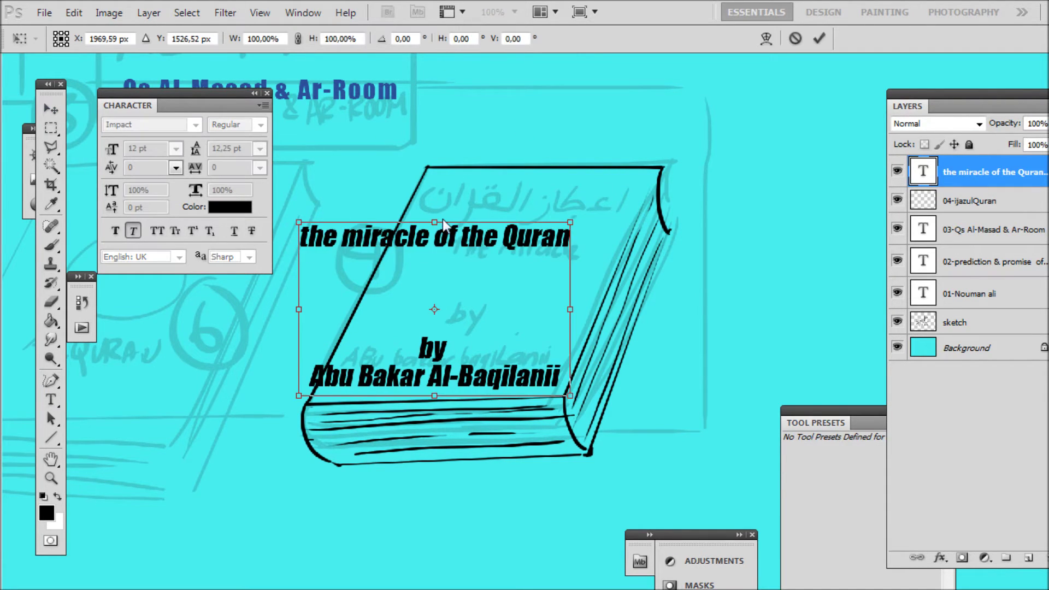
pyautogui.moveTo(435, 221); pyautogui.dragTo(513, 214)
pyautogui.moveTo(649, 214); pyautogui.dragTo(582, 255)
pyautogui.press('Return')
pyautogui.scroll(2, 584, 224)
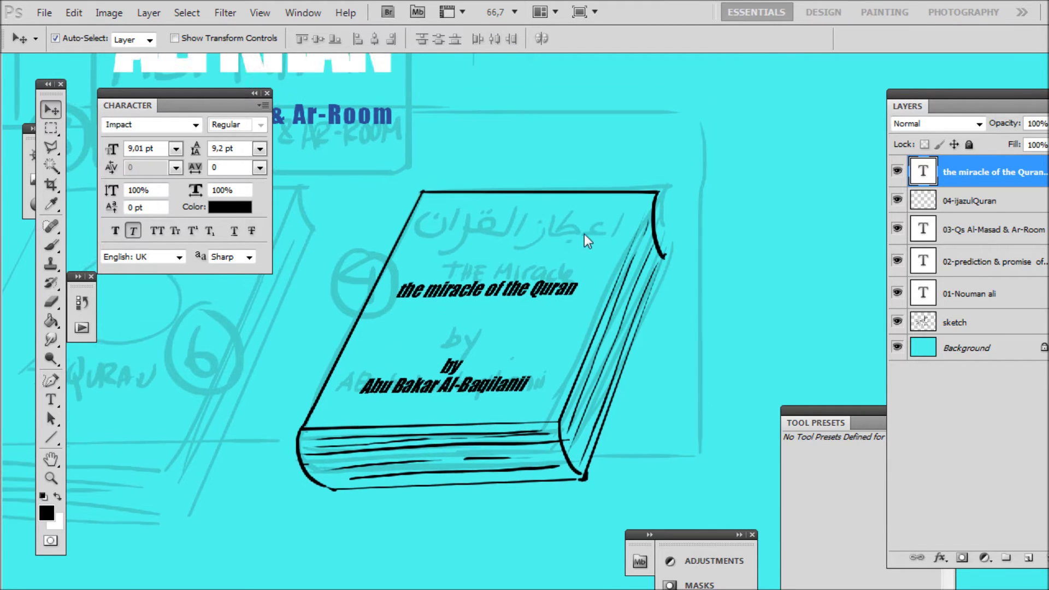
# - Hand-letter the Arabic title in black over its sketch at the head of the book cover, on layer "04-ijazulQuran"
pyautogui.press('b')
pyautogui.click(986, 203)
pyautogui.scroll(1, 621, 218)
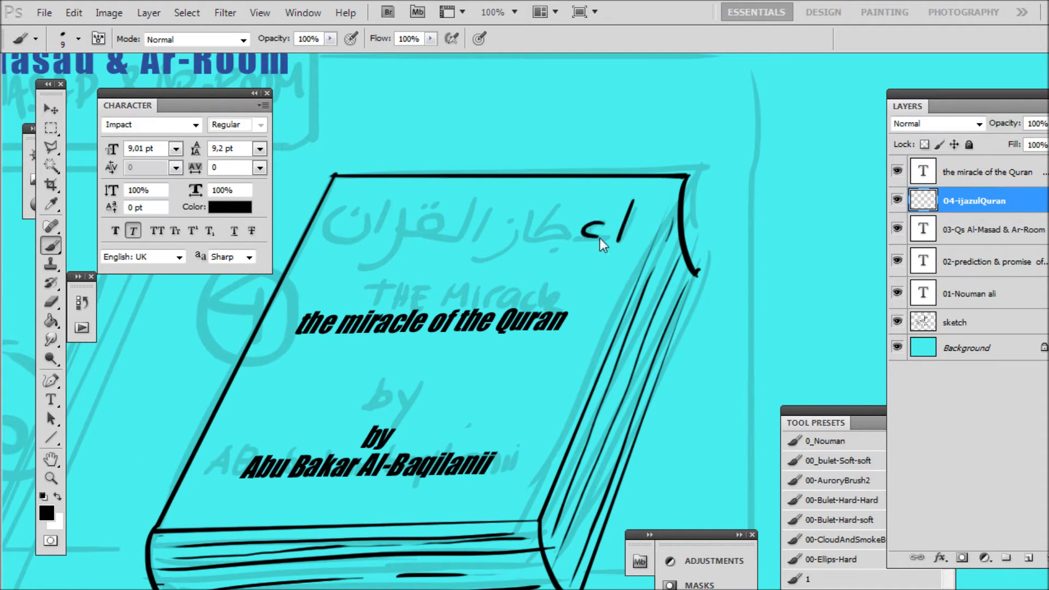
pyautogui.moveTo(599, 238); pyautogui.dragTo(545, 250)
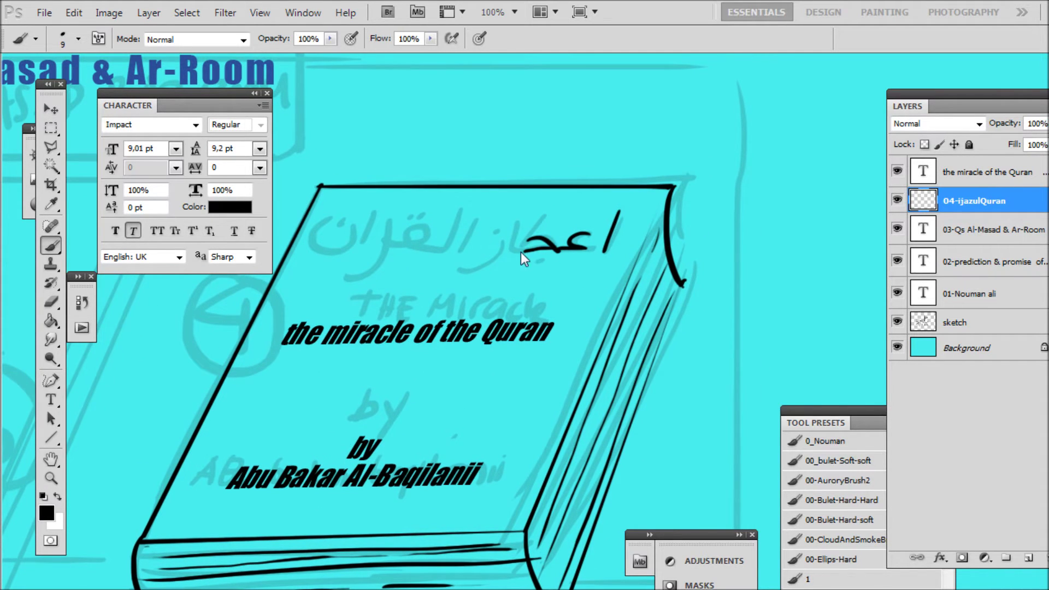
pyautogui.moveTo(533, 262); pyautogui.dragTo(539, 264)
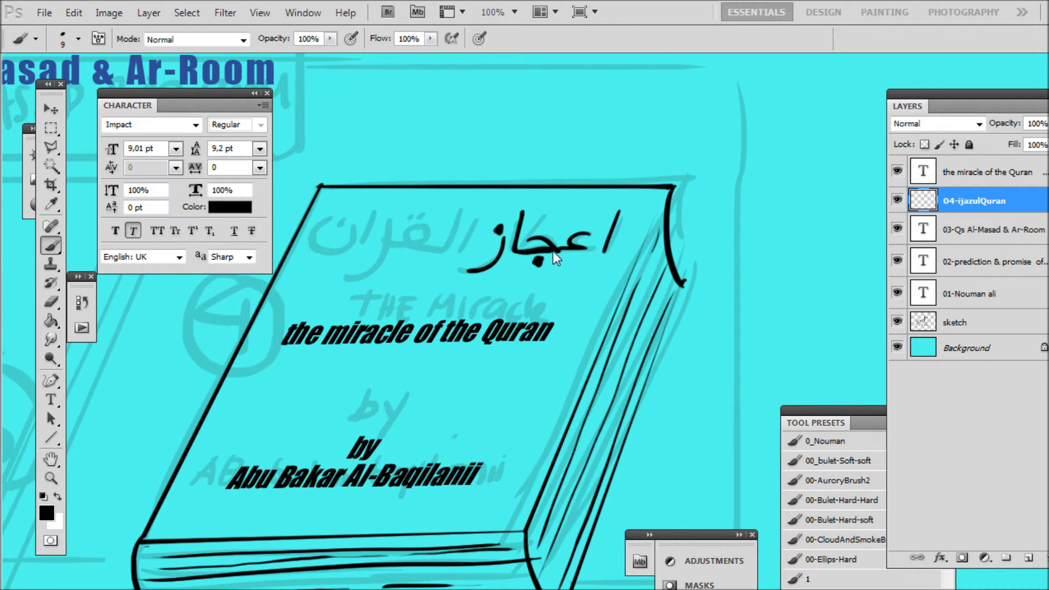
pyautogui.moveTo(508, 242)
pyautogui.mouseDown()
pyautogui.moveTo(561, 265)
pyautogui.moveTo(509, 272)
pyautogui.moveTo(569, 254)
pyautogui.moveTo(557, 239)
pyautogui.moveTo(530, 278)
pyautogui.mouseUp()
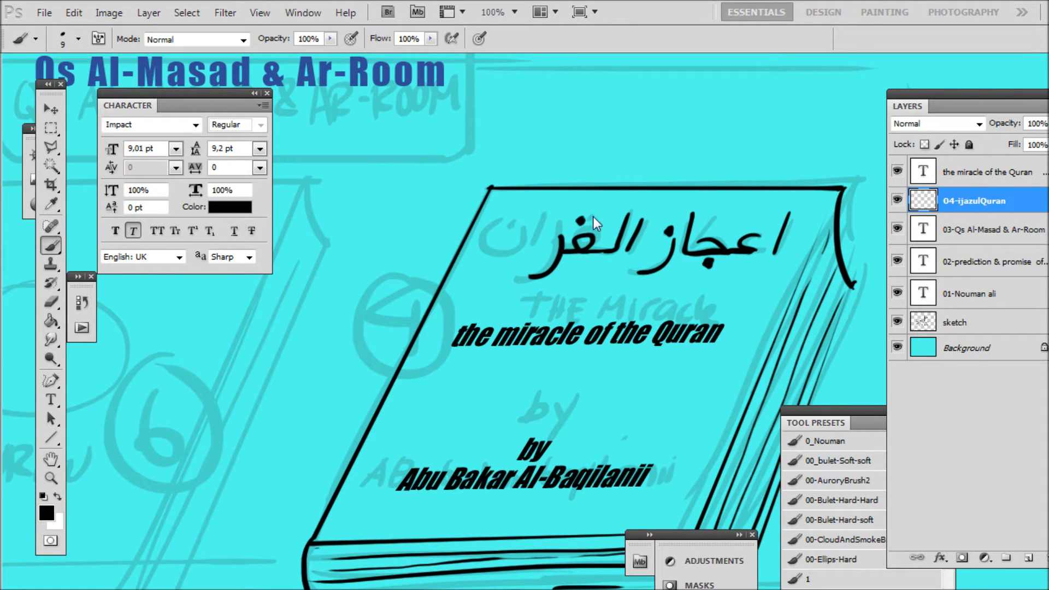
pyautogui.moveTo(603, 263); pyautogui.dragTo(664, 278)
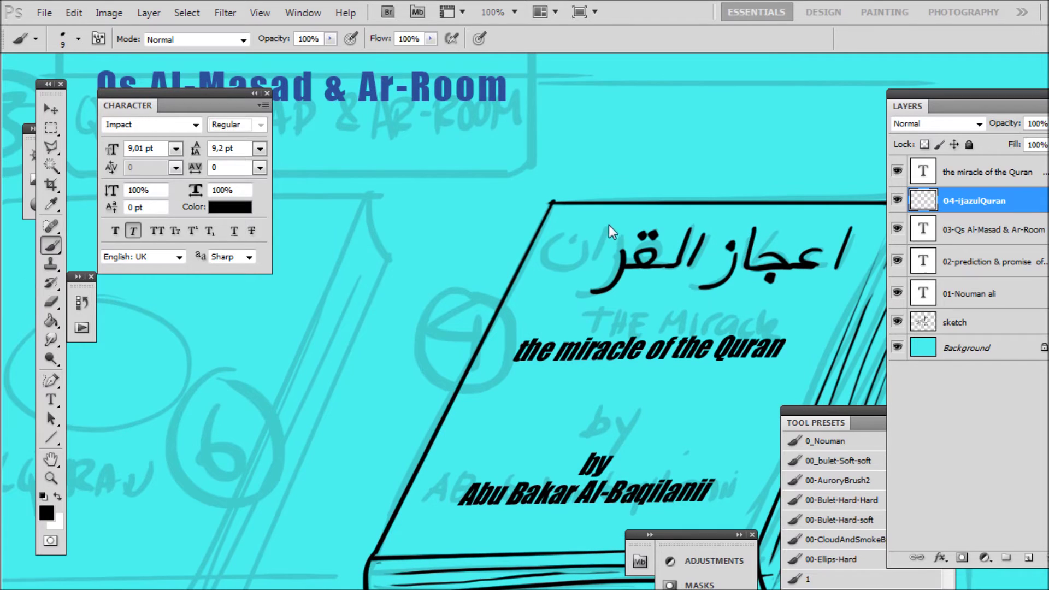
pyautogui.scroll(-2, 701, 281)
pyautogui.moveTo(728, 312); pyautogui.dragTo(684, 246)
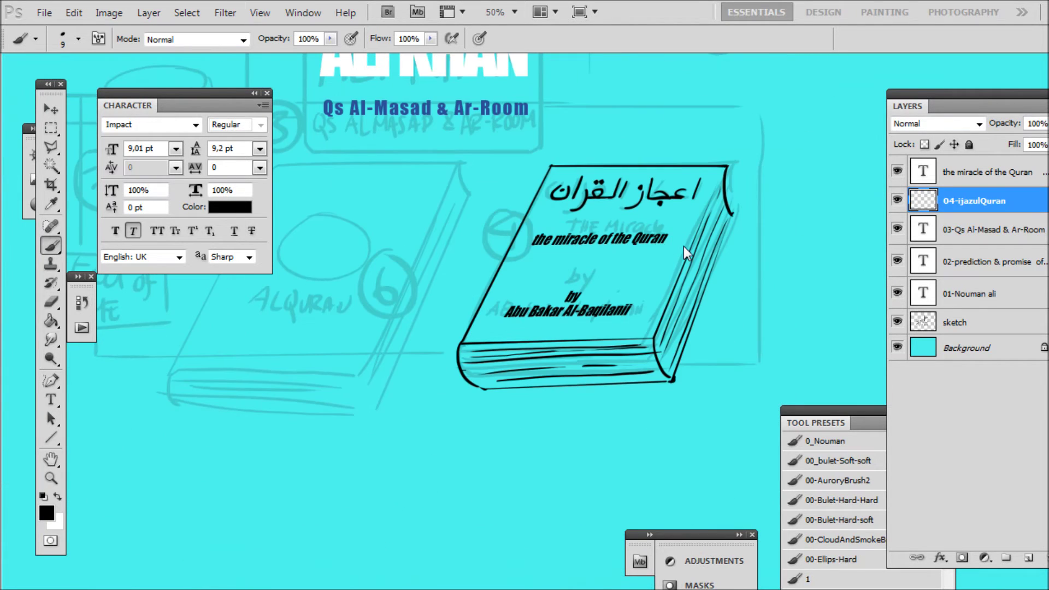
# - Merge the cover text layer with the inked book layer, keeping the name "04-ijazulQuran", and toggle its visibility to check it
pyautogui.moveTo(814, 224); pyautogui.dragTo(795, 250)
pyautogui.moveTo(1011, 176); pyautogui.dragTo(1014, 212)
pyautogui.keyDown('shift'); pyautogui.click(940, 172); pyautogui.keyUp('shift')
pyautogui.hotkey('ctrl', 'e')
pyautogui.click(896, 169)
pyautogui.click(896, 170)
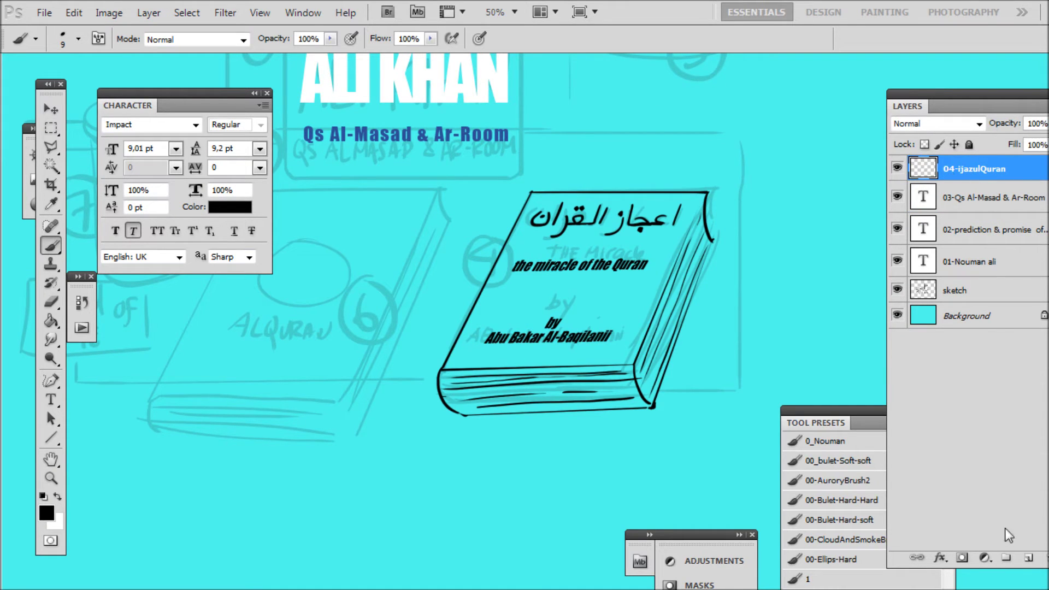
# - Add a new layer directly below "04-ijazulQuran" and name it "04-color"
pyautogui.click(1028, 558)
pyautogui.moveTo(973, 172); pyautogui.dragTo(972, 192)
pyautogui.doubleClick(961, 194)
pyautogui.write('d')
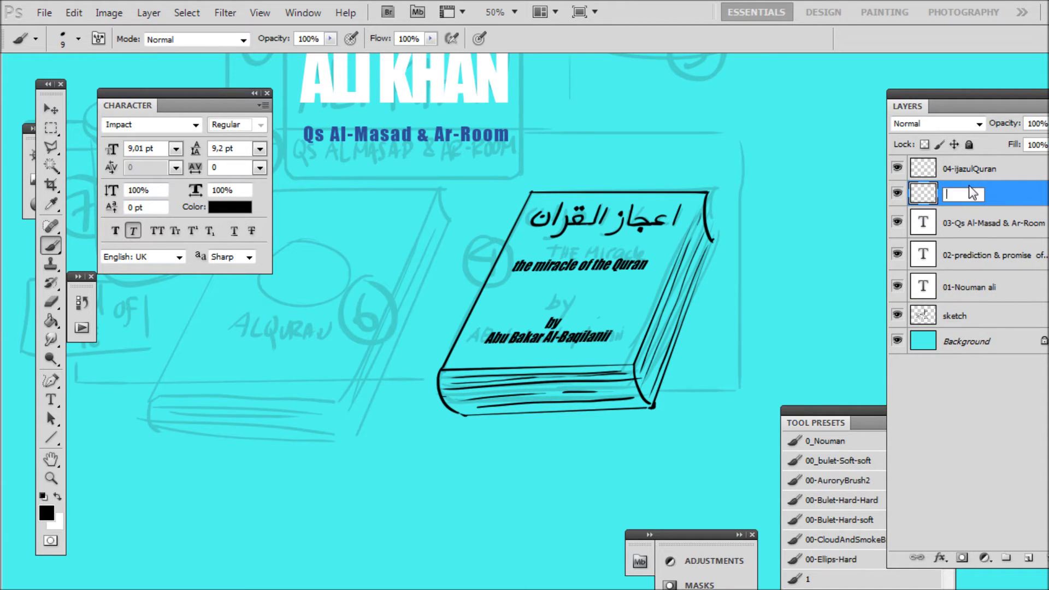
pyautogui.press('Return')
pyautogui.doubleClick(967, 196)
pyautogui.click(963, 196)
pyautogui.write('o')
pyautogui.press('Return')
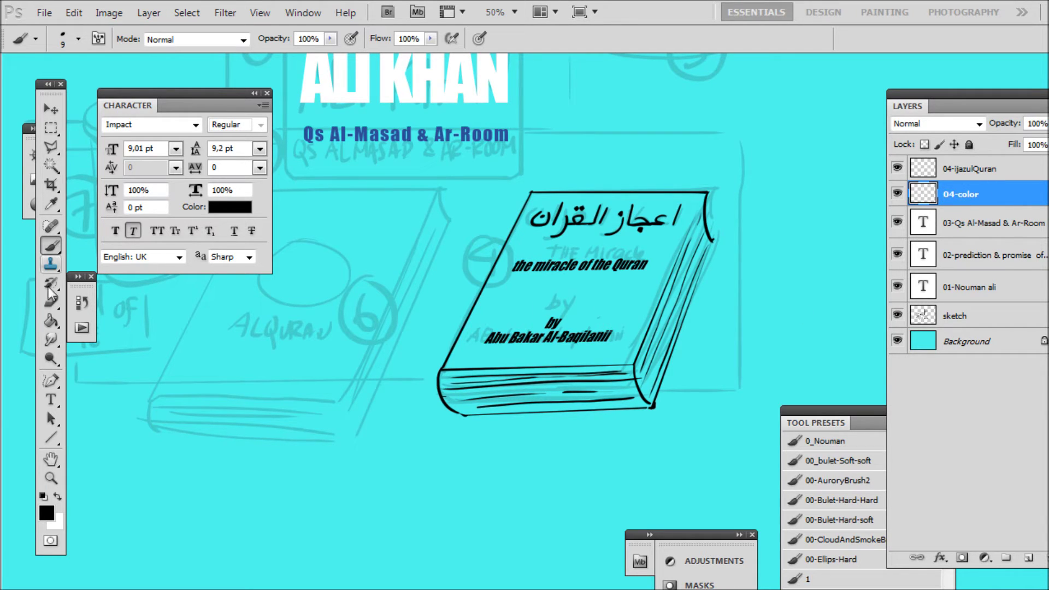
# - Activate the Paint Bucket with a dark olive green foreground colour and hide the sketch layer
pyautogui.click(51, 321)
pyautogui.click(46, 516)
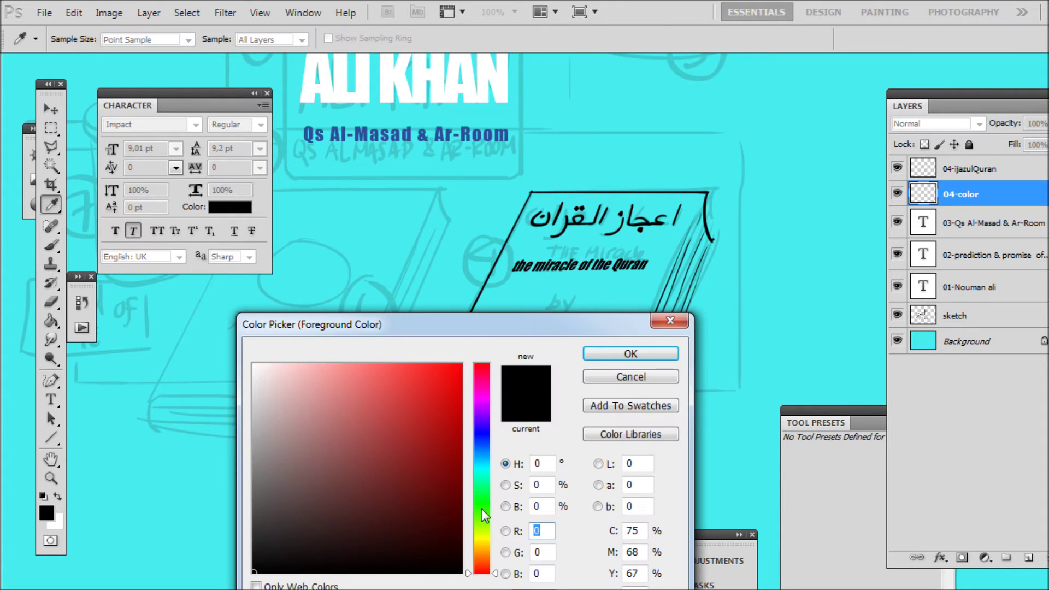
pyautogui.click(484, 516)
pyautogui.click(305, 489)
pyautogui.click(630, 354)
pyautogui.click(897, 316)
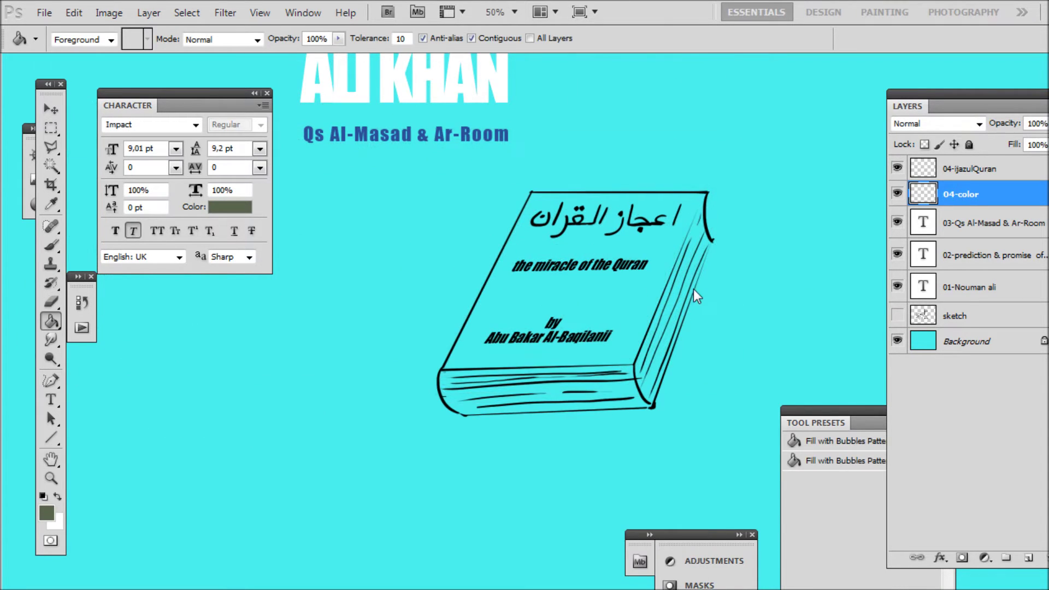
# - Enable All Layers for the Paint Bucket, trying olive green fills on the book cover and undoing them
pyautogui.click(633, 291)
pyautogui.hotkey('ctrl', 'z')
pyautogui.click(530, 38)
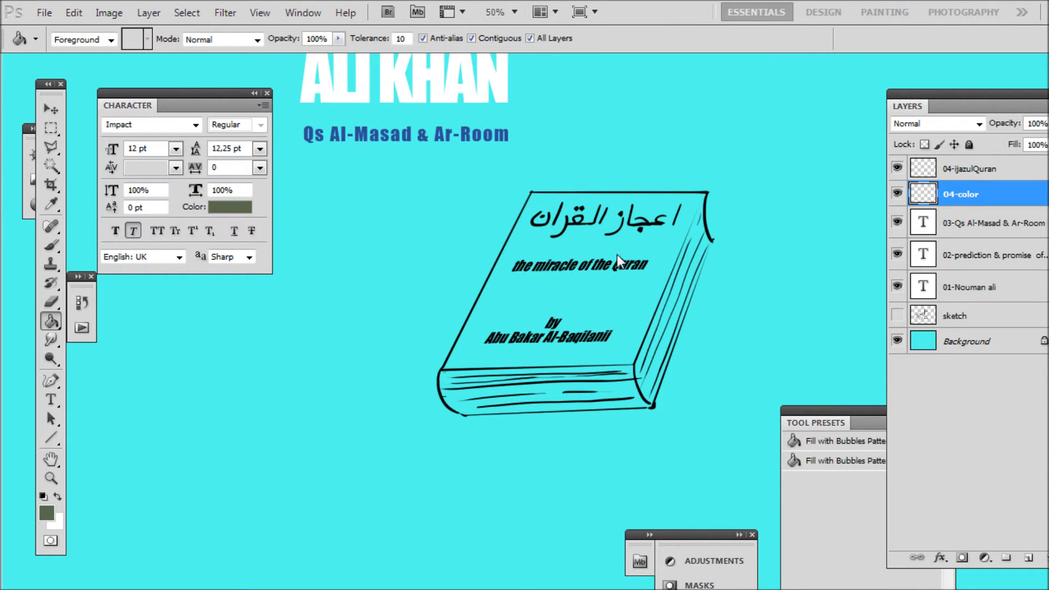
pyautogui.scroll(1, 622, 264)
pyautogui.click(641, 239)
pyautogui.hotkey('ctrl', 'z')
# - Close the gaps in the cover's slanted page-side edge with brush strokes and fill the cover with olive green
pyautogui.scroll(1, 672, 231)
pyautogui.press('b')
pyautogui.moveTo(747, 152); pyautogui.dragTo(726, 210)
pyautogui.moveTo(701, 275); pyautogui.dragTo(682, 303)
pyautogui.press('g')
pyautogui.click(661, 250)
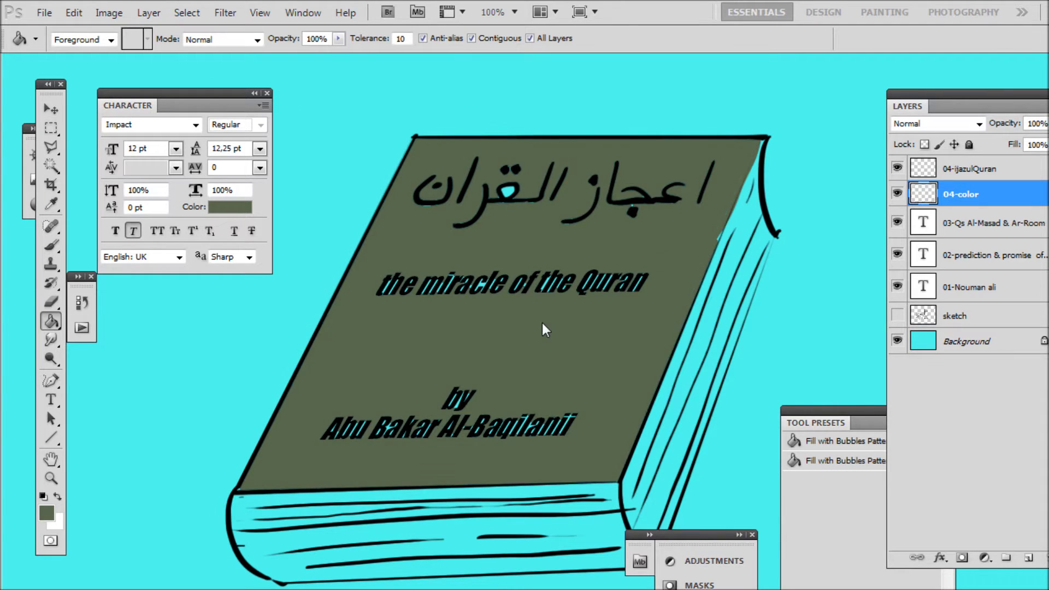
# - Hide the "04-ijazulQuran" layer, paint over the lettering gaps in the green cover with a size 45 brush, and show the layer again
pyautogui.scroll(-2, 543, 317)
pyautogui.moveTo(897, 281); pyautogui.dragTo(896, 225)
pyautogui.click(897, 169)
pyautogui.scroll(1, 568, 280)
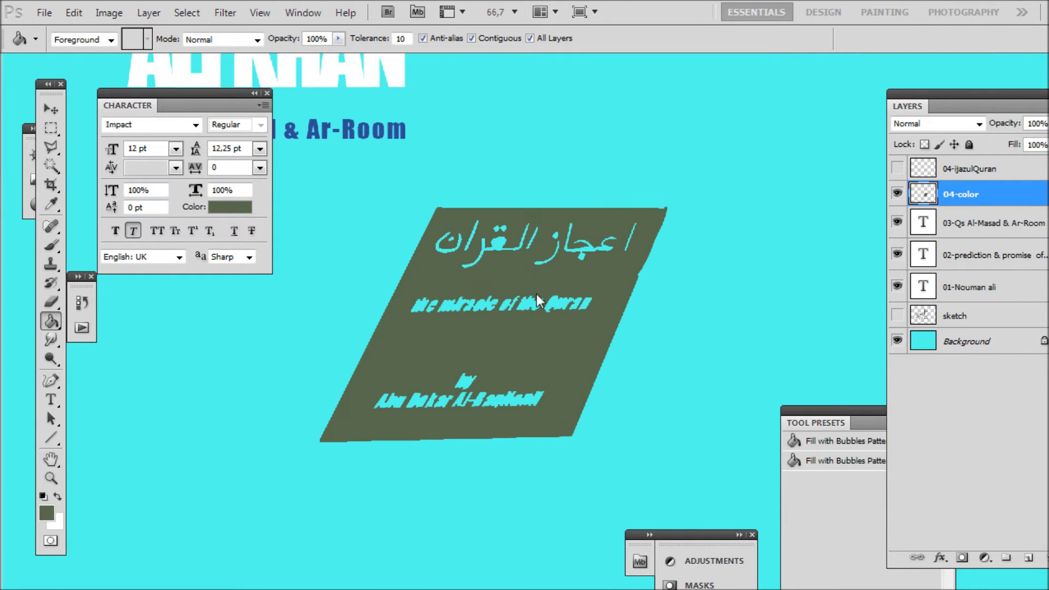
pyautogui.press('b')
pyautogui.moveTo(606, 235)
pyautogui.mouseDown()
pyautogui.moveTo(556, 235)
pyautogui.moveTo(549, 258)
pyautogui.moveTo(446, 232)
pyautogui.moveTo(582, 273)
pyautogui.moveTo(412, 312)
pyautogui.moveTo(435, 407)
pyautogui.mouseUp()
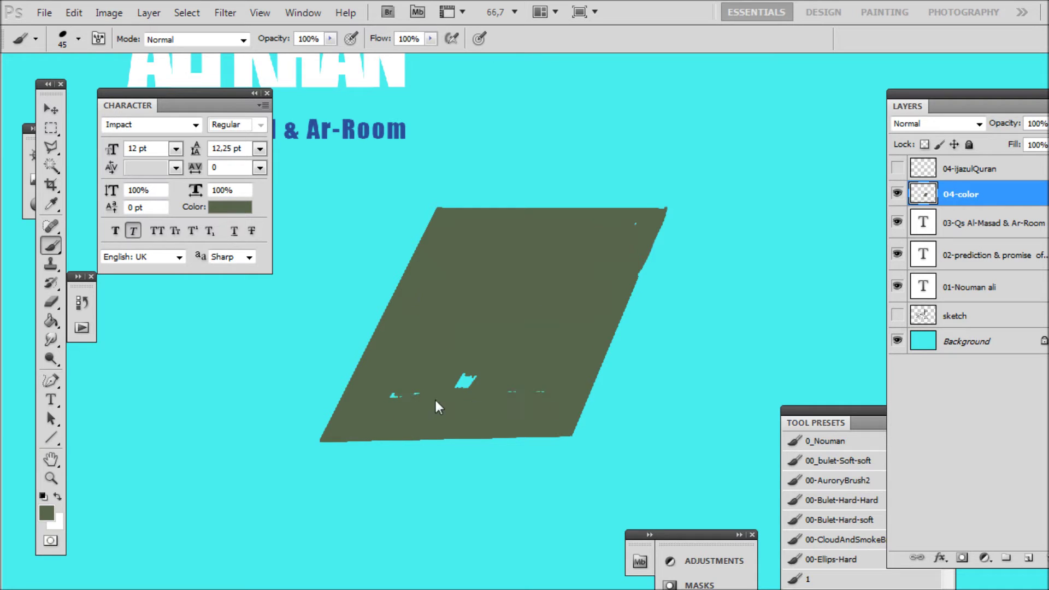
pyautogui.click(897, 168)
pyautogui.click(897, 315)
pyautogui.click(897, 315)
# - Fill the page areas on the book's side and lower edge with light grey using the Paint Bucket
pyautogui.press('g')
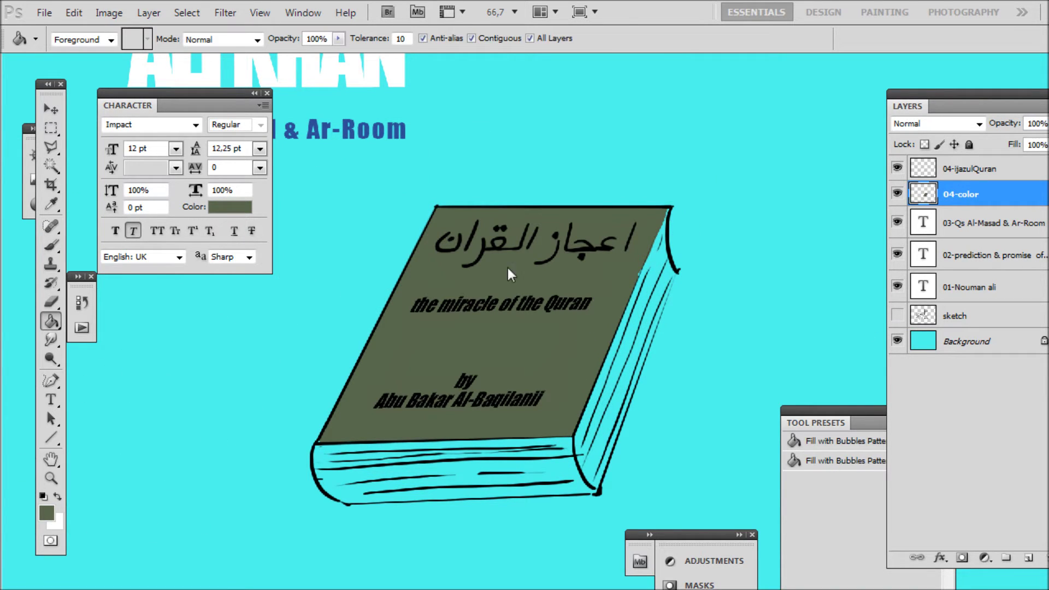
pyautogui.click(47, 513)
pyautogui.click(646, 355)
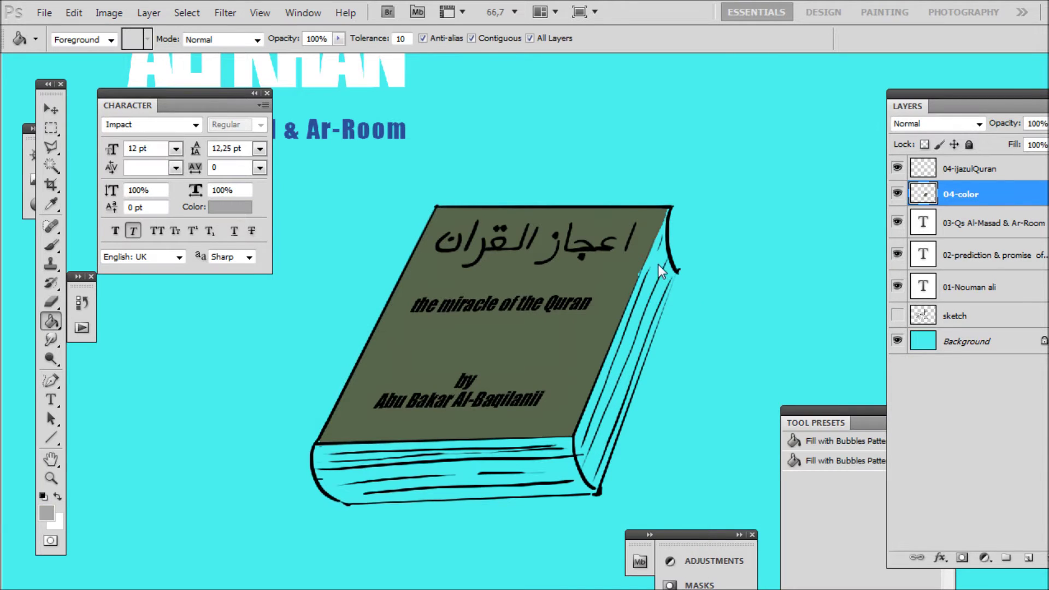
pyautogui.click(661, 263)
pyautogui.click(485, 443)
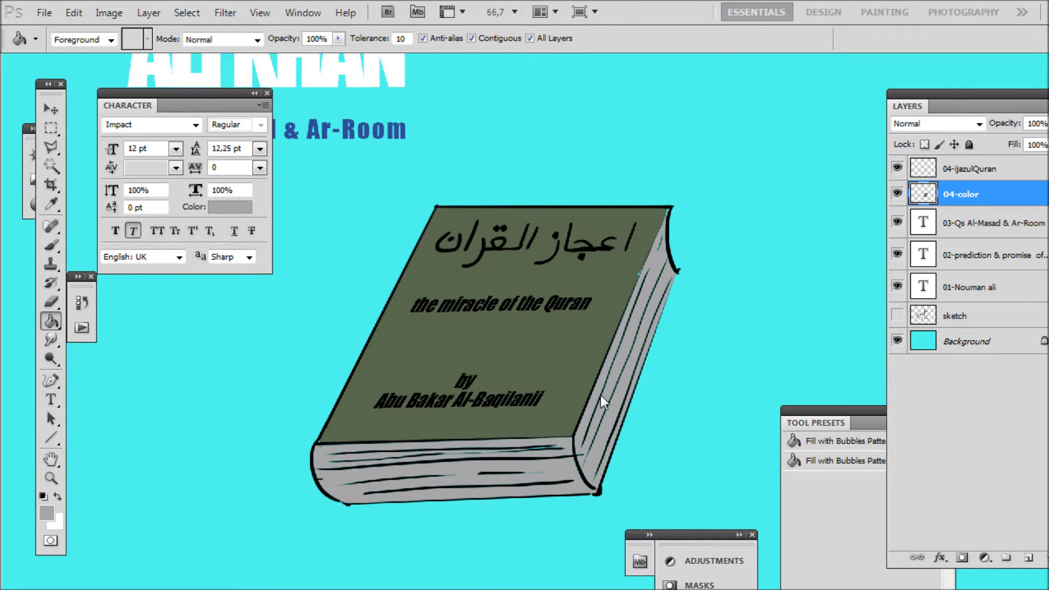
pyautogui.scroll(-1, 664, 339)
pyautogui.scroll(1, 692, 296)
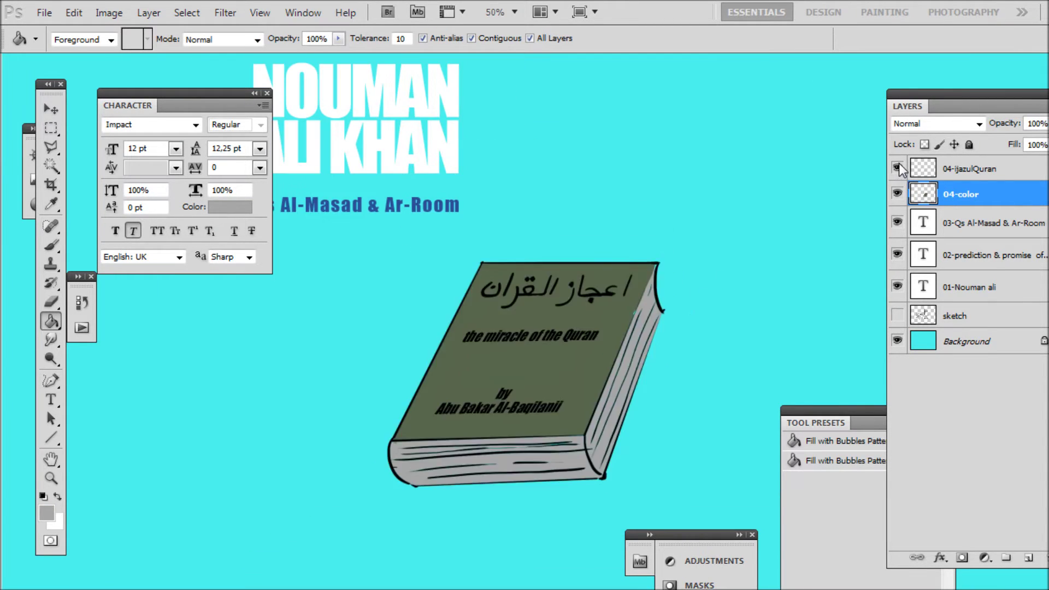
# - Group the "04-ijazulQuran" and "04-color" layers and name the group "04-the miracle ofQuran"
pyautogui.keyDown('shift'); pyautogui.click(1016, 169); pyautogui.keyUp('shift')
pyautogui.hotkey('ctrl', 'g')
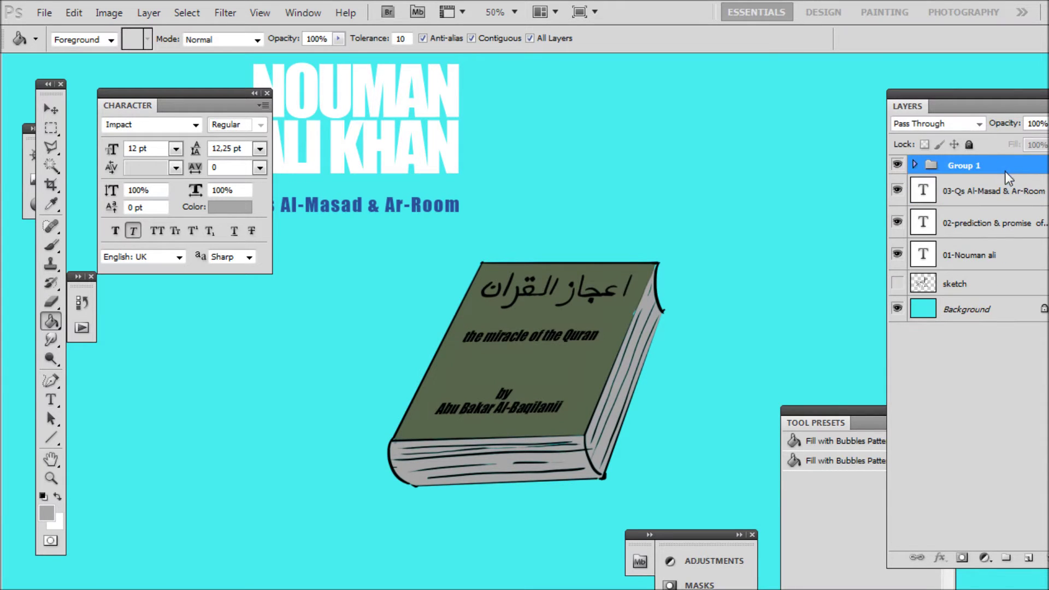
pyautogui.click(916, 166)
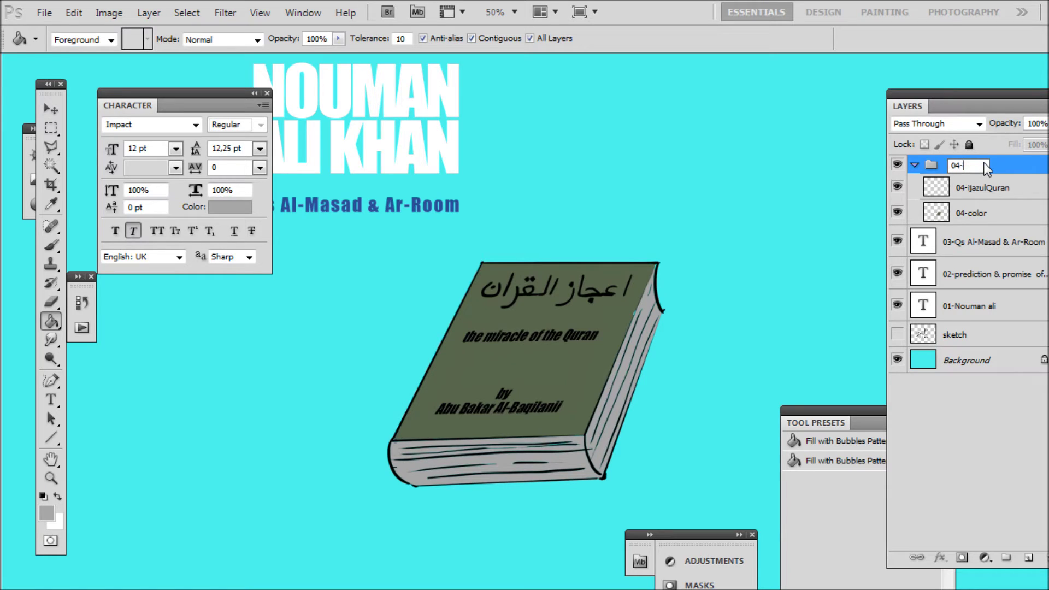
pyautogui.write('the miracle ofQuran')
pyautogui.press('Return')
# - Rename the two grouped layers "04a-ijazulQuran" and "04b-color"
pyautogui.doubleClick(977, 187)
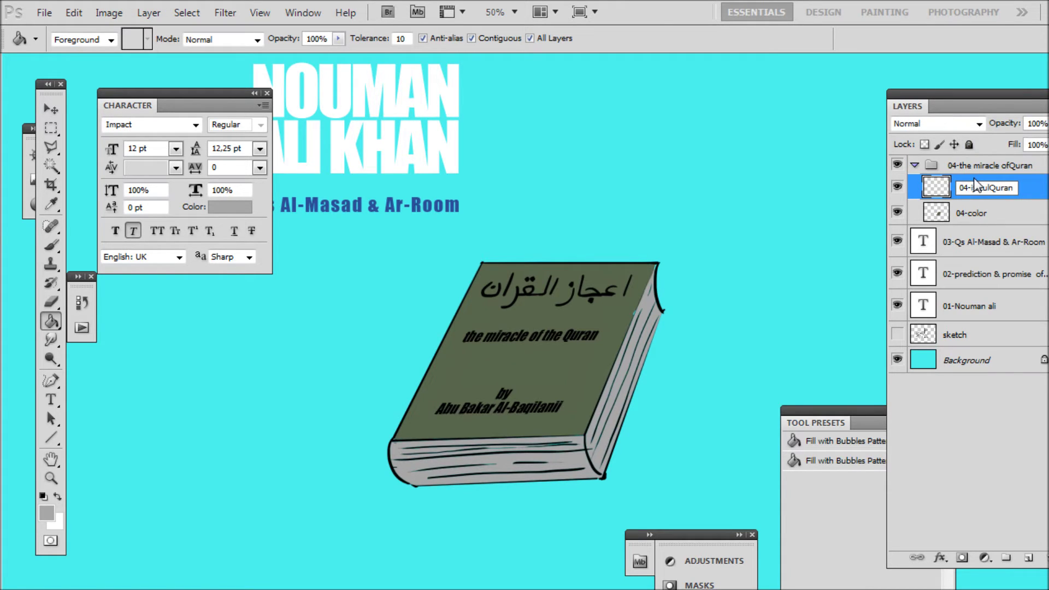
pyautogui.write('a')
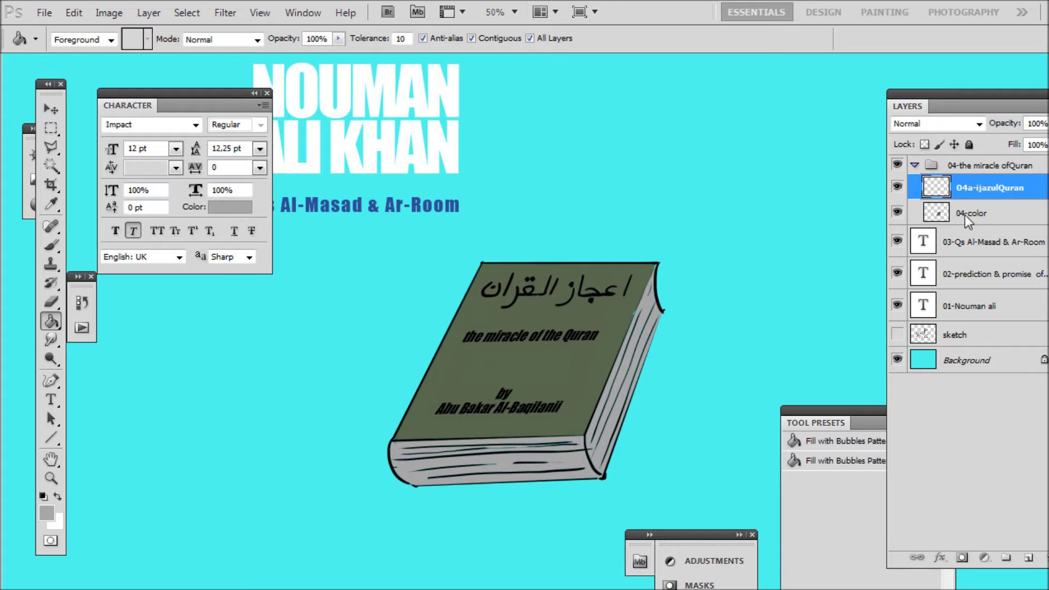
pyautogui.doubleClick(975, 213)
pyautogui.click(971, 216)
pyautogui.write('b')
pyautogui.press('Return')
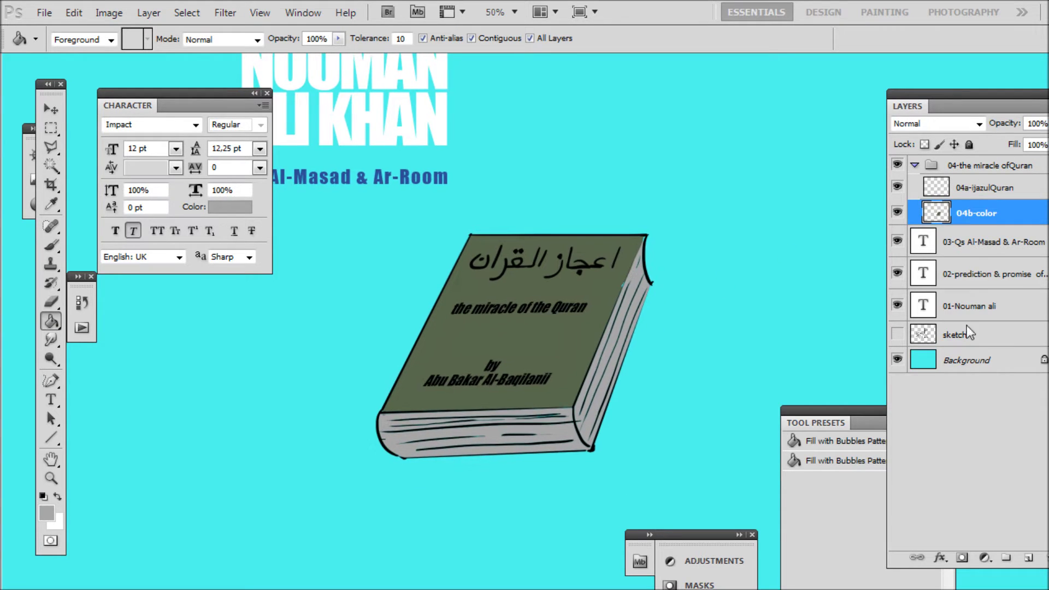
# - Collapse the "04-the miracle ofQuran" group and make the sketch layer visible
pyautogui.click(915, 165)
pyautogui.click(897, 283)
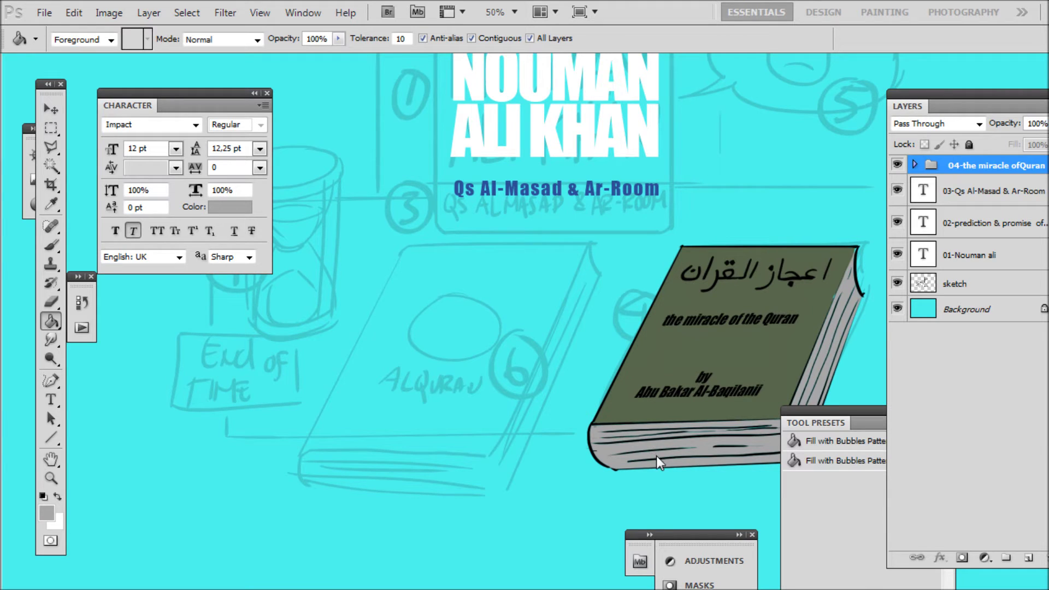
pyautogui.press('super')
pyautogui.click(961, 588)
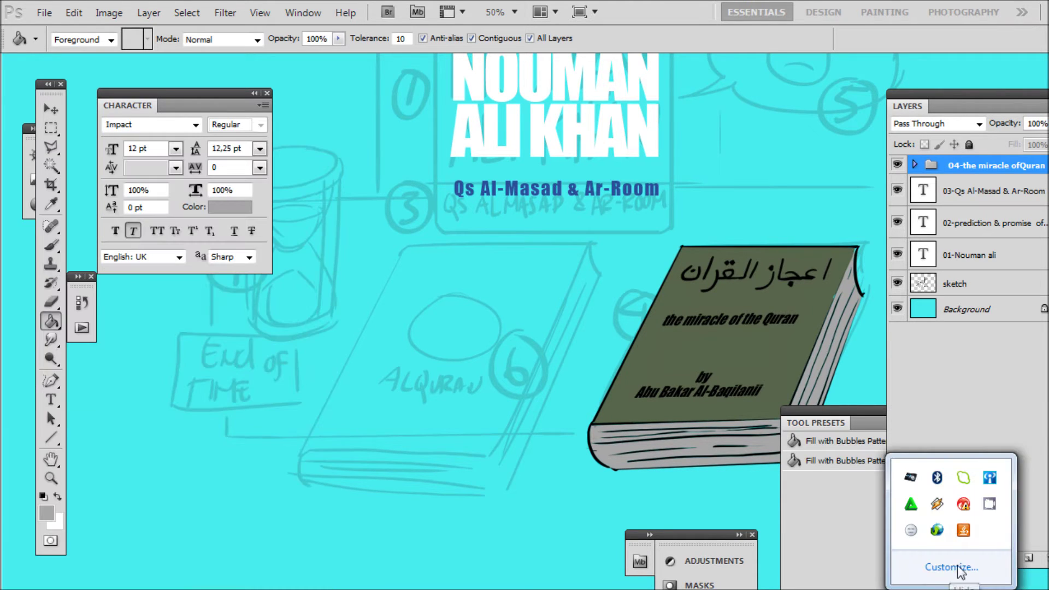
pyautogui.click(989, 503)
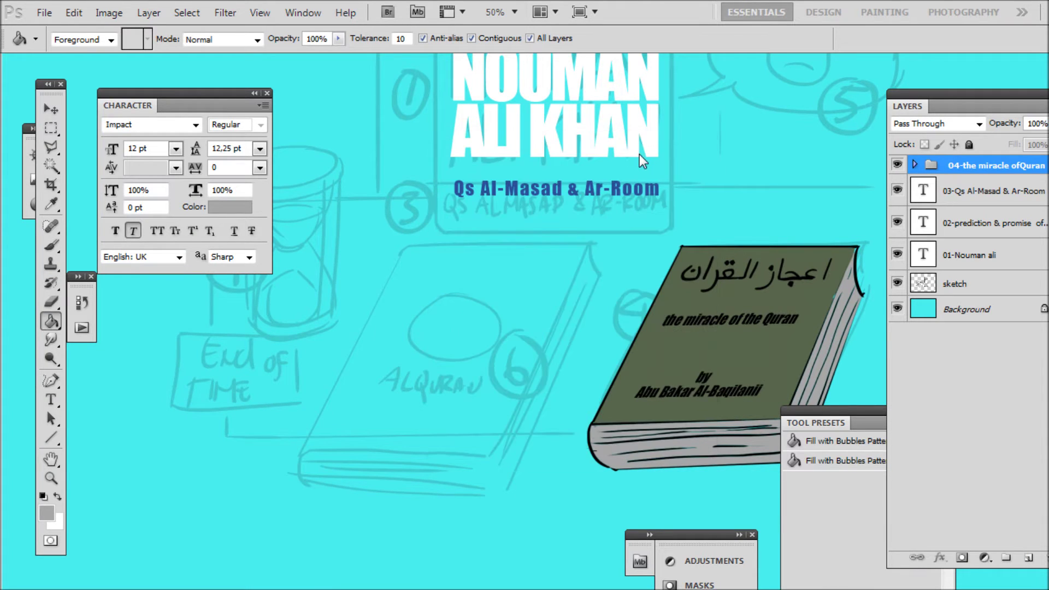
# - Add a layer named "05-Sad" above the other layers and paint a solid white speech bubble over the sketched one
pyautogui.moveTo(635, 155); pyautogui.dragTo(604, 249)
pyautogui.click(1029, 558)
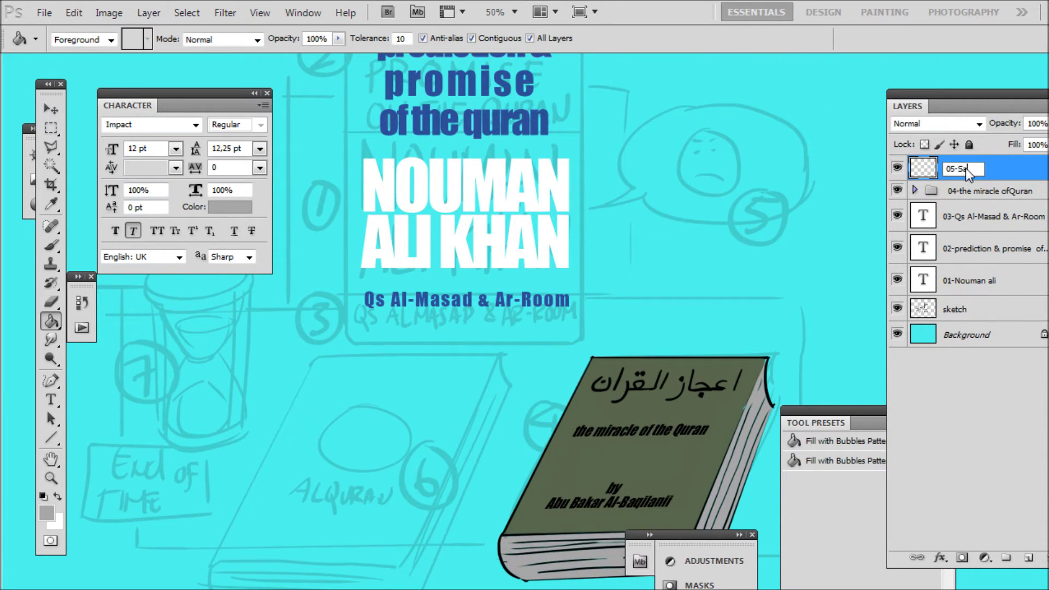
pyautogui.press('b')
pyautogui.press('x')
pyautogui.moveTo(708, 116)
pyautogui.mouseDown()
pyautogui.moveTo(662, 180)
pyautogui.moveTo(671, 119)
pyautogui.moveTo(625, 201)
pyautogui.moveTo(790, 154)
pyautogui.moveTo(713, 122)
pyautogui.moveTo(754, 143)
pyautogui.moveTo(721, 163)
pyautogui.moveTo(644, 150)
pyautogui.moveTo(666, 188)
pyautogui.moveTo(663, 178)
pyautogui.moveTo(713, 212)
pyautogui.mouseUp()
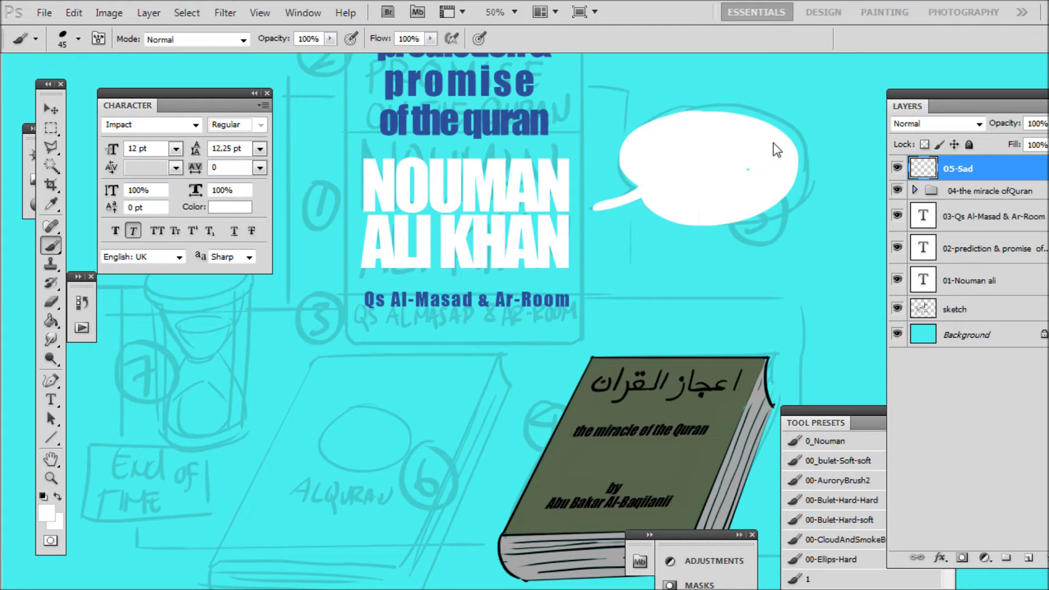
# - Sample the cyan background and outline a round face inside the speech bubble with a 25 px brush
pyautogui.keyDown('alt'); pyautogui.click(811, 117); pyautogui.keyUp('alt')
pyautogui.press('[')
pyautogui.press('[')
pyautogui.press('[')
pyautogui.moveTo(702, 142)
pyautogui.mouseDown()
pyautogui.moveTo(725, 142)
pyautogui.moveTo(697, 131)
pyautogui.moveTo(734, 141)
pyautogui.moveTo(697, 135)
pyautogui.mouseUp()
pyautogui.hotkey('ctrl', 'z')
pyautogui.hotkey('ctrl', 'z')
pyautogui.hotkey('ctrl', 'z')
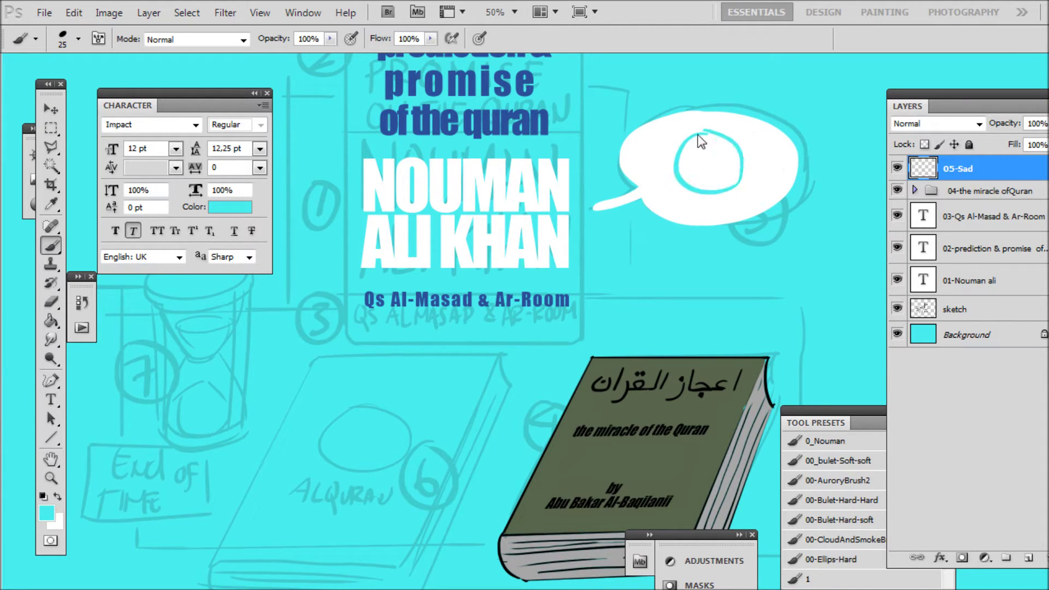
# - Paint the sad face's eyebrows, eyes and mouth in cyan inside the face outline
pyautogui.scroll(1, 733, 163)
pyautogui.moveTo(708, 146); pyautogui.dragTo(719, 144)
pyautogui.moveTo(683, 158)
pyautogui.mouseDown()
pyautogui.moveTo(713, 157)
pyautogui.moveTo(681, 168)
pyautogui.mouseUp()
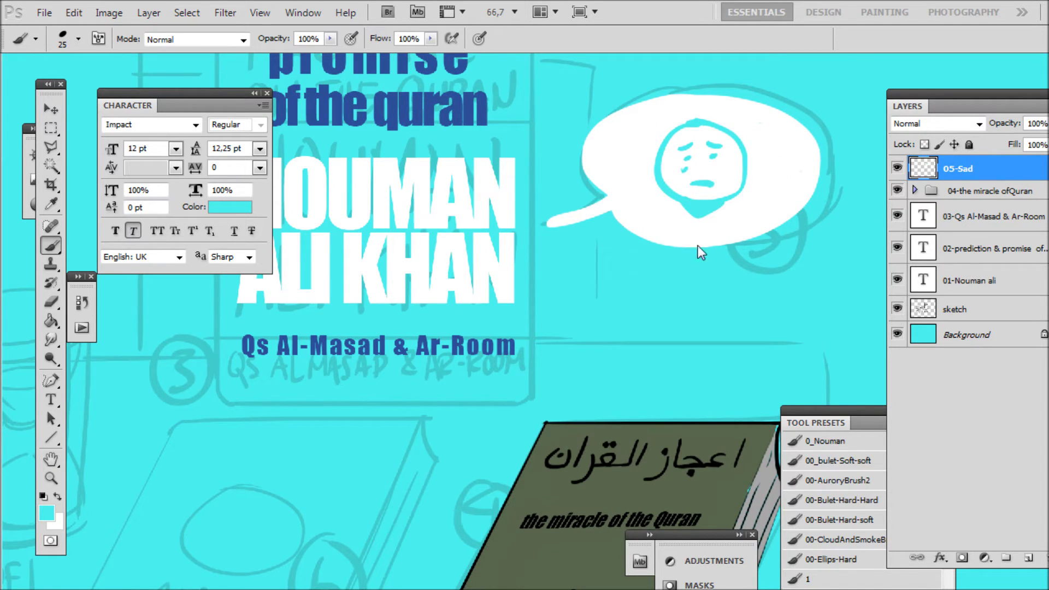
# - Add a new layer named "06-The Quran" above "05-Sad" for the second sketched book
pyautogui.scroll(-2, 697, 257)
pyautogui.scroll(1, 645, 281)
pyautogui.moveTo(637, 283); pyautogui.dragTo(720, 172)
pyautogui.click(1007, 558)
pyautogui.doubleClick(965, 169)
pyautogui.write('06-The Quran')
pyautogui.moveTo(522, 328); pyautogui.dragTo(586, 290)
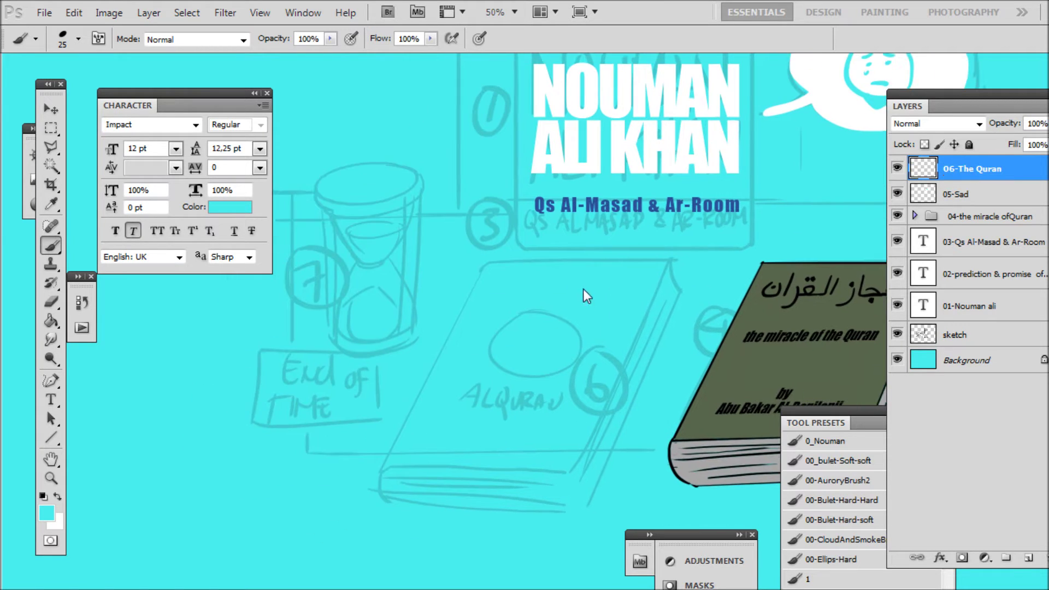
# - Pick a near-black foreground colour and ink the outline of the sketched Quran book
pyautogui.click(46, 508)
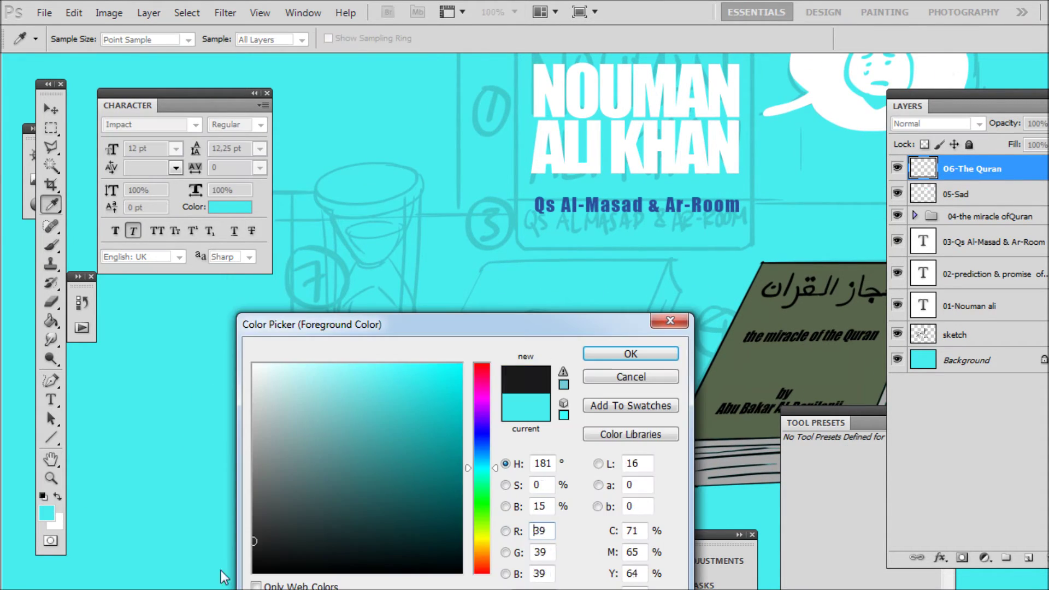
pyautogui.click(270, 517)
pyautogui.click(644, 353)
pyautogui.hotkey('ctrl', '+')
pyautogui.moveTo(468, 254); pyautogui.dragTo(702, 253)
pyautogui.moveTo(520, 89); pyautogui.dragTo(384, 355)
pyautogui.moveTo(791, 95); pyautogui.dragTo(665, 379)
# - Add the text "Al-Quran" to the book cover and position it below the sketched oval emblem
pyautogui.click(51, 399)
pyautogui.click(483, 237)
pyautogui.write('Al-Quran')
pyautogui.click(51, 110)
pyautogui.moveTo(530, 227); pyautogui.dragTo(556, 240)
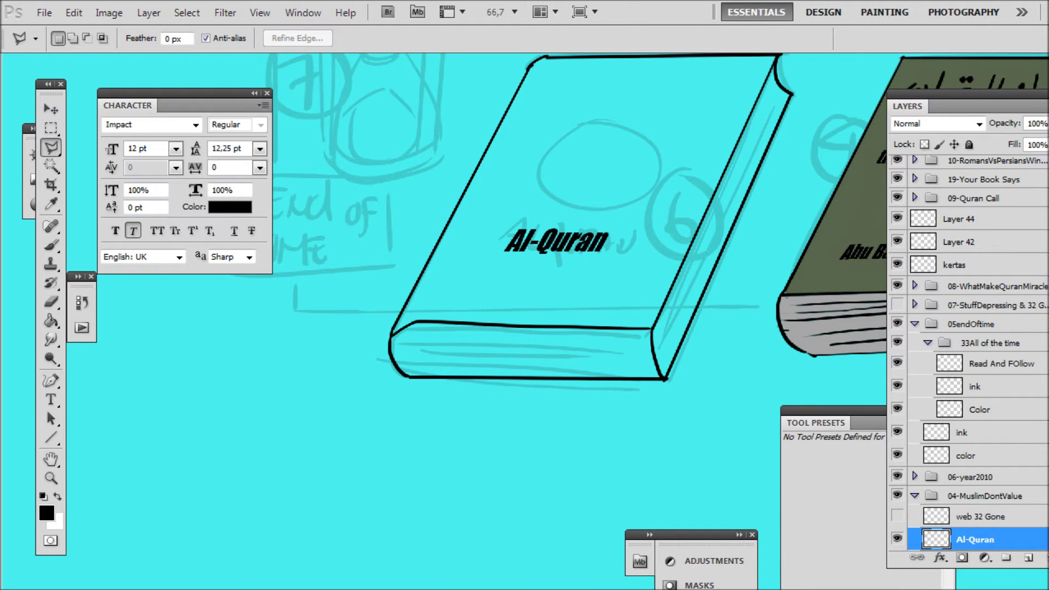
# - Place the round Arabic calligraphy on the Quran cover and ink a rounded border inside the cover's edges
pyautogui.press('v')
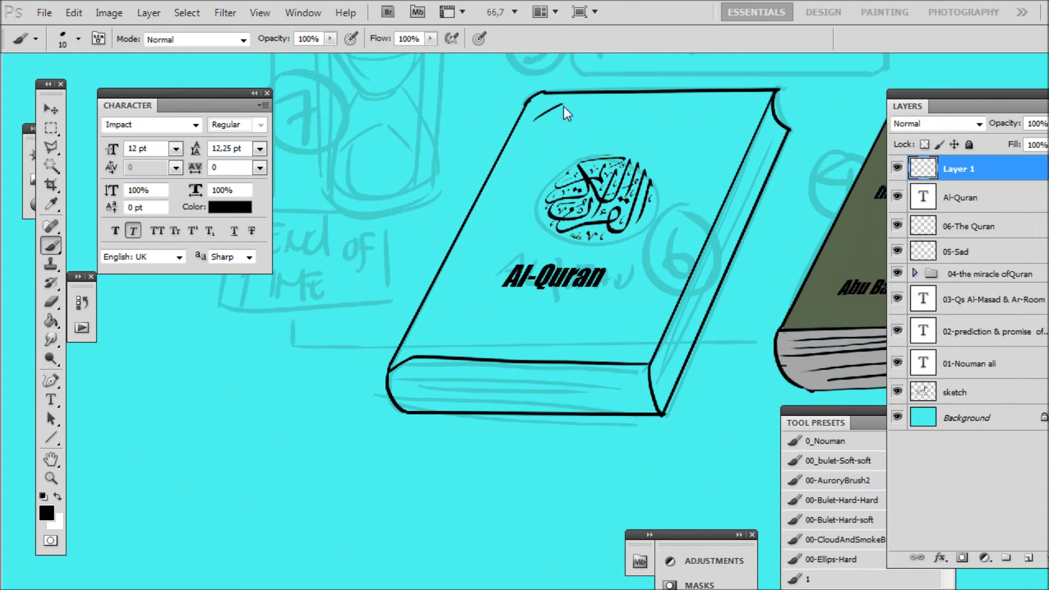
pyautogui.moveTo(562, 105); pyautogui.dragTo(628, 353)
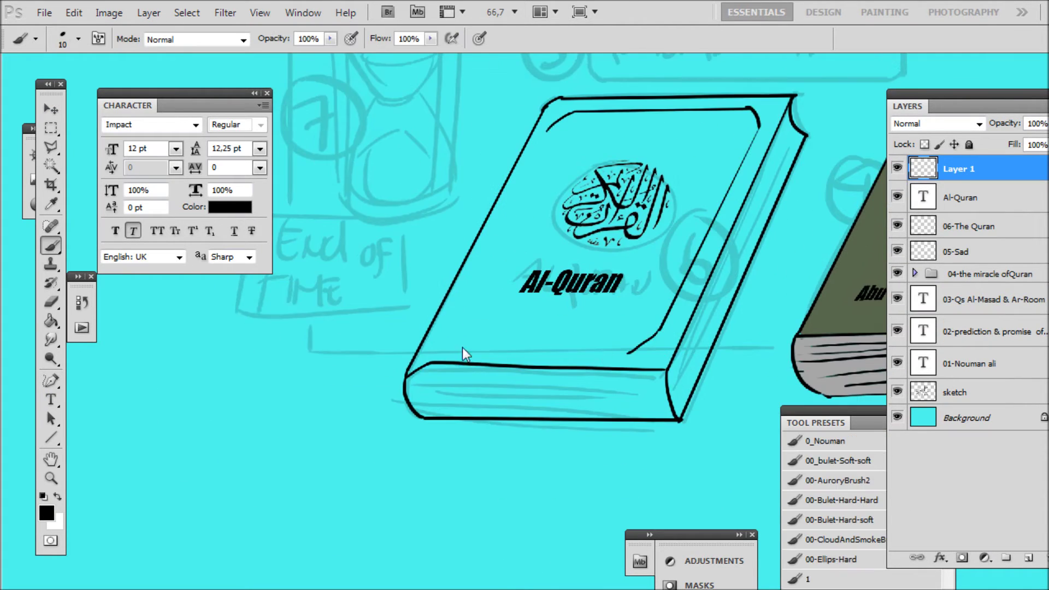
pyautogui.hotkey('ctrl', 't')
pyautogui.rightClick(653, 184)
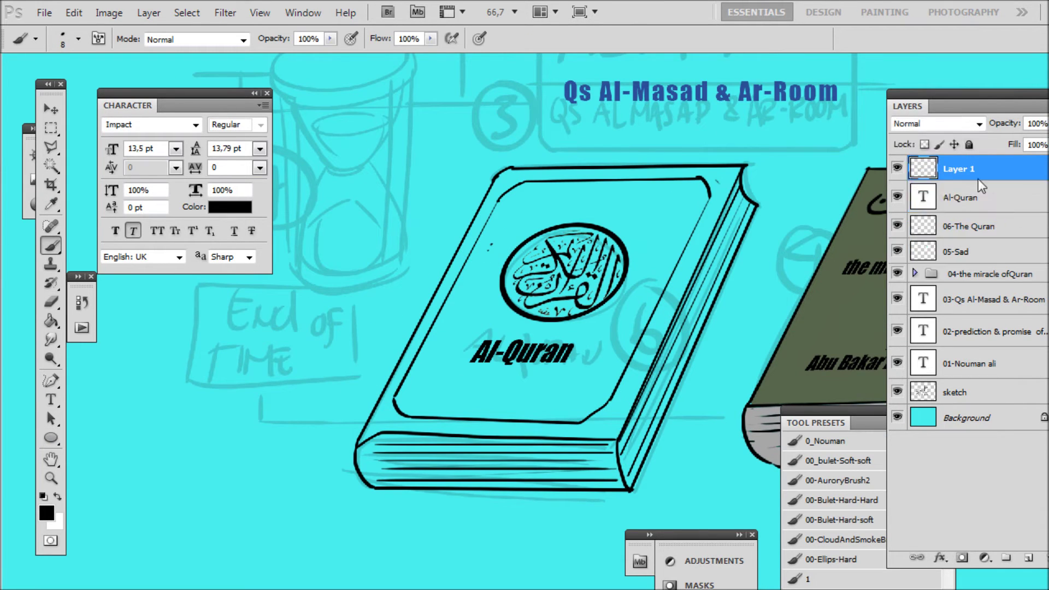
# - Merge "Layer 1", "Al-Quran" and "06-The Quran" into one layer and name it "06a-Quran"
pyautogui.keyDown('shift'); pyautogui.click(978, 226); pyautogui.keyUp('shift')
pyautogui.rightClick(1020, 200)
pyautogui.click(880, 299)
pyautogui.doubleClick(966, 167)
pyautogui.write('06a-Quran')
# - Add a "06b-Color" layer below "06a-Quran" and fill the cover dark green and the page edges light grey
pyautogui.keyDown('ctrl'); pyautogui.click(1028, 558); pyautogui.keyUp('ctrl')
pyautogui.doubleClick(971, 191)
pyautogui.write('06b-Color')
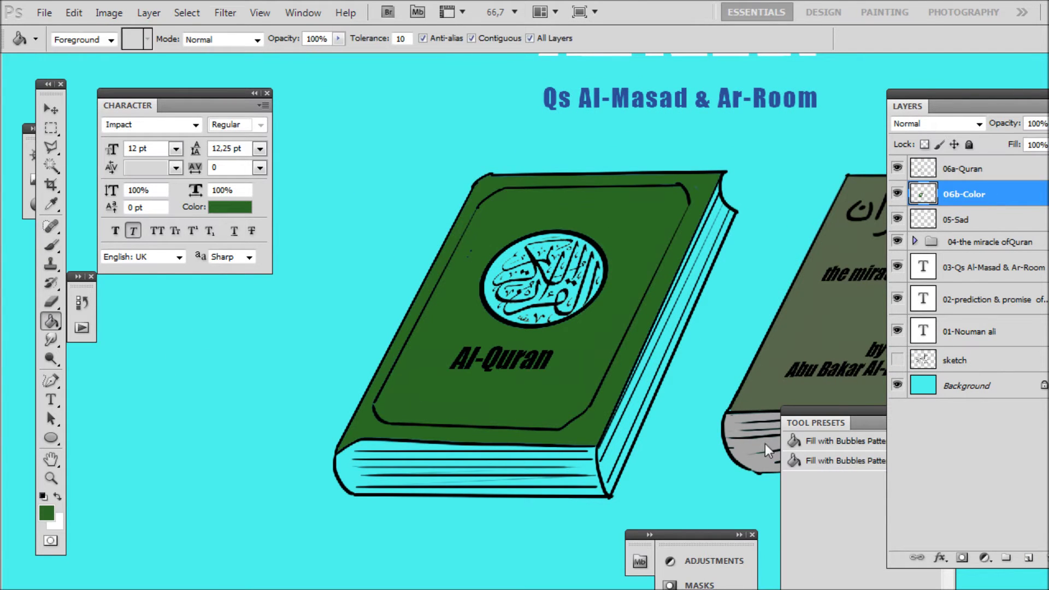
pyautogui.click(447, 481)
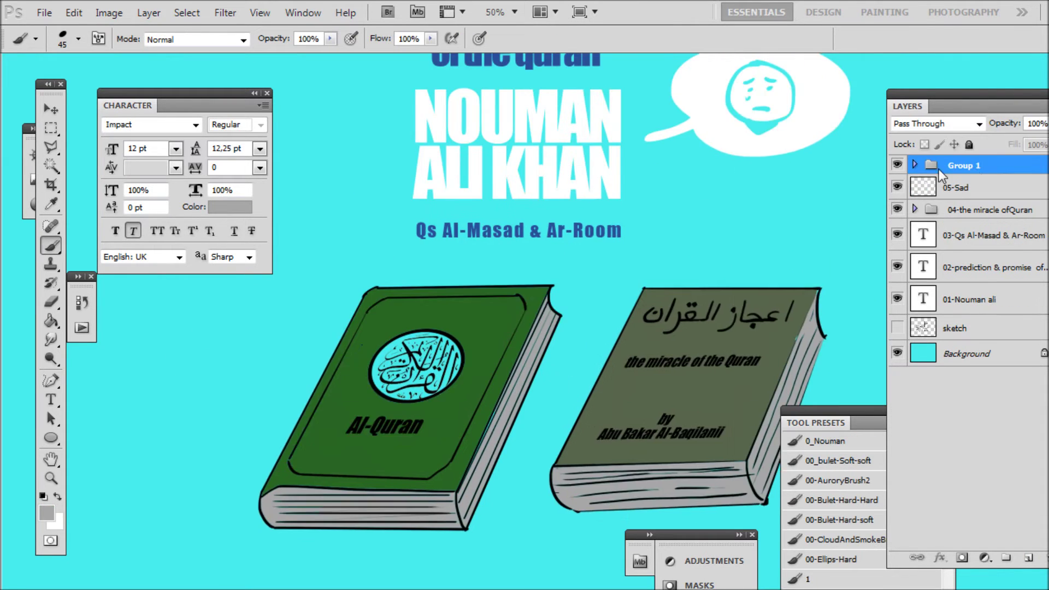
# - Name the new group holding the Quran book's layers "06-Quran"
pyautogui.doubleClick(975, 162)
pyautogui.write('06-Quran')
pyautogui.press('Return')
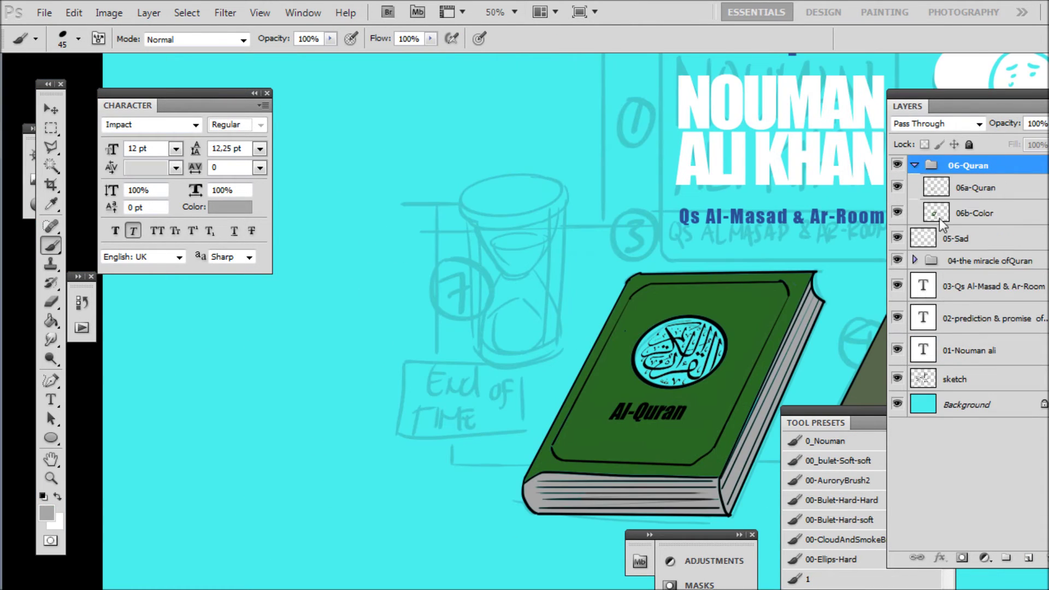
# - Add a layer named "07a-time" at the top of the stack and set a black brush of 8 px
pyautogui.click(1028, 557)
pyautogui.doubleClick(976, 163)
pyautogui.write('07a-')
pyautogui.press('Return')
pyautogui.scroll(1, 542, 215)
pyautogui.press('[')
pyautogui.press('[')
pyautogui.press('[')
pyautogui.press('[')
pyautogui.press('[')
pyautogui.press('[')
pyautogui.press('[')
pyautogui.press('[')
pyautogui.press('[')
pyautogui.press('d')
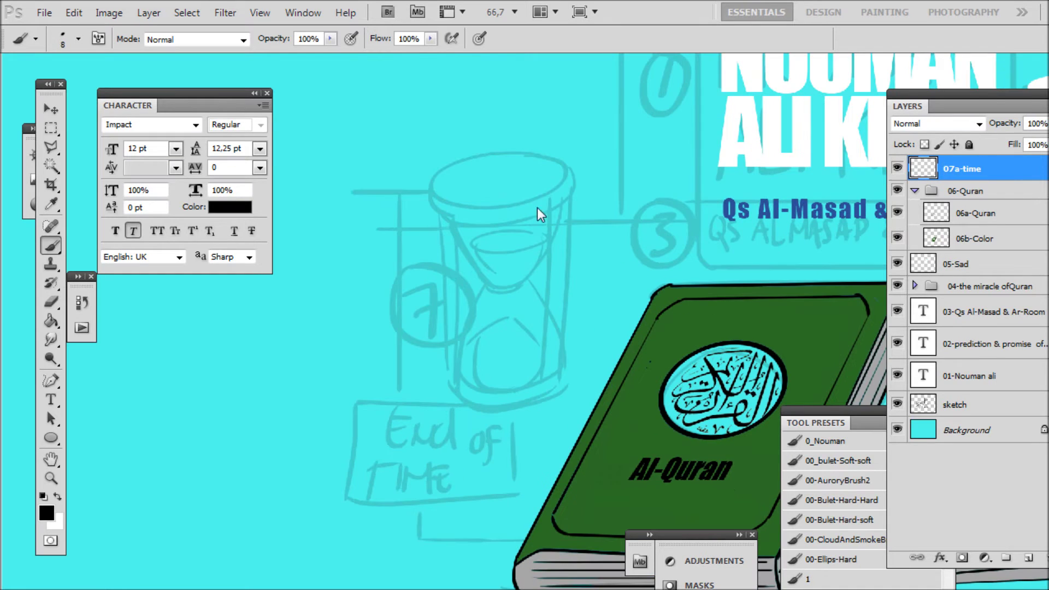
pyautogui.hotkey('ctrl', 'z')
pyautogui.moveTo(532, 161)
pyautogui.mouseDown()
pyautogui.moveTo(441, 177)
pyautogui.moveTo(542, 199)
pyautogui.mouseUp()
pyautogui.hotkey('ctrl', 'z')
# - Draw an ellipse path over the hourglass top, stroke it with the black brush, and start inking the rim's side
pyautogui.click(51, 438)
pyautogui.moveTo(433, 153); pyautogui.dragTo(567, 209)
pyautogui.press('p')
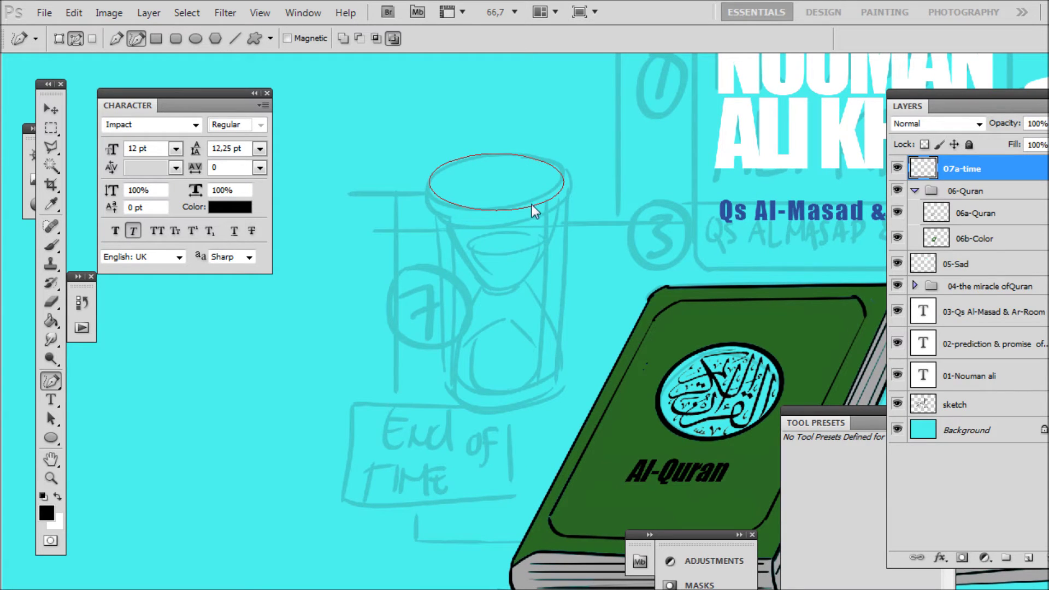
pyautogui.rightClick(535, 198)
pyautogui.click(633, 302)
pyautogui.click(662, 209)
pyautogui.moveTo(586, 218); pyautogui.dragTo(581, 228)
pyautogui.press('Return')
pyautogui.press('b')
pyautogui.moveTo(426, 197); pyautogui.dragTo(432, 224)
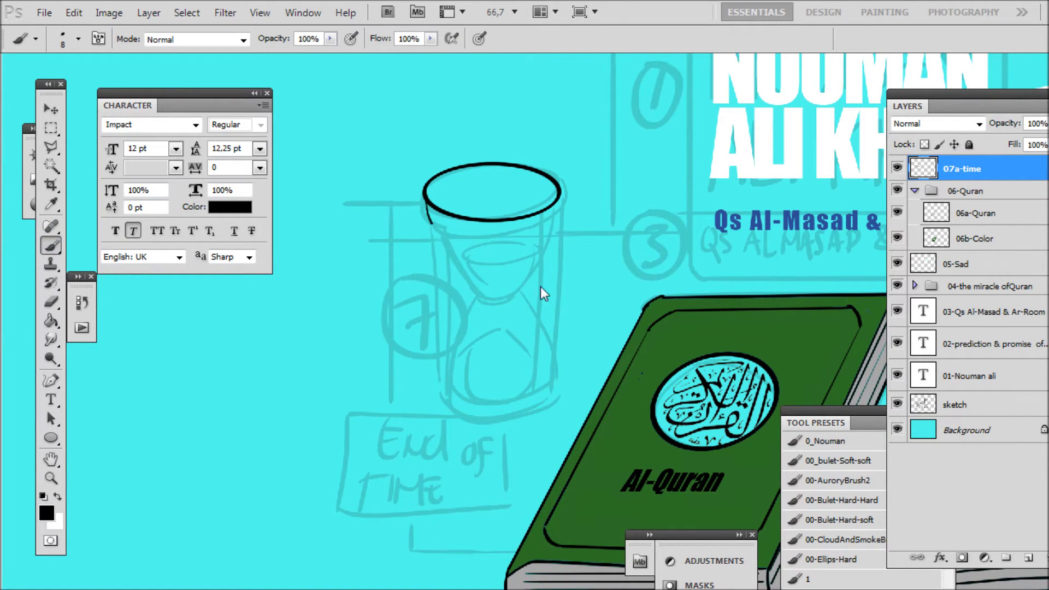
pyautogui.press('super')
pyautogui.press('super')
pyautogui.click(959, 589)
pyautogui.click(987, 506)
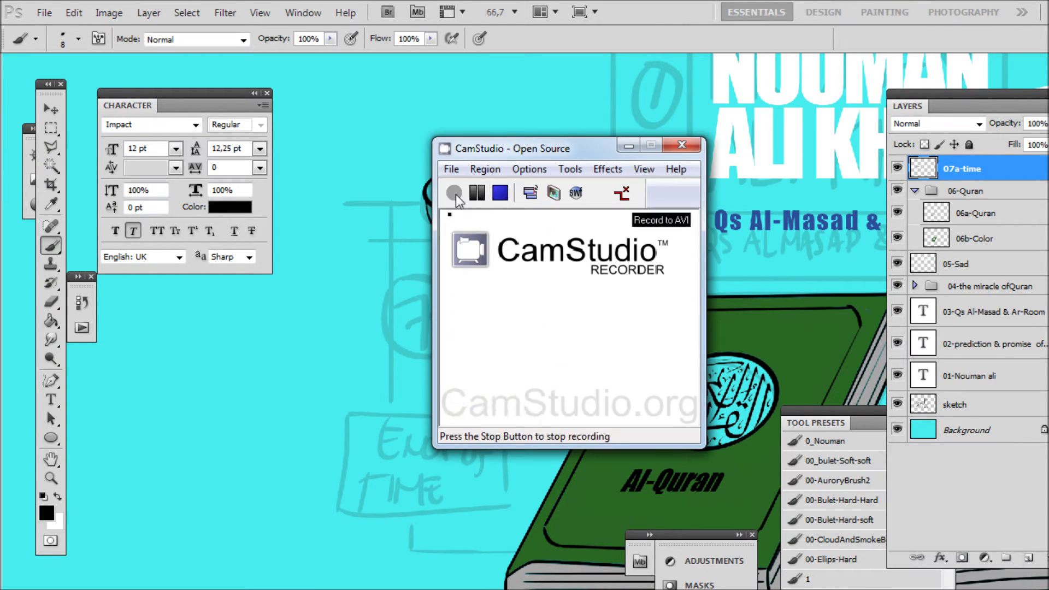
pyautogui.click(456, 194)
# - Ink the hourglass's upper rim and both sides of the upper glass bulb
pyautogui.moveTo(432, 223); pyautogui.dragTo(523, 243)
pyautogui.moveTo(560, 200); pyautogui.dragTo(495, 243)
pyautogui.moveTo(556, 215); pyautogui.dragTo(563, 204)
pyautogui.moveTo(451, 225); pyautogui.dragTo(484, 288)
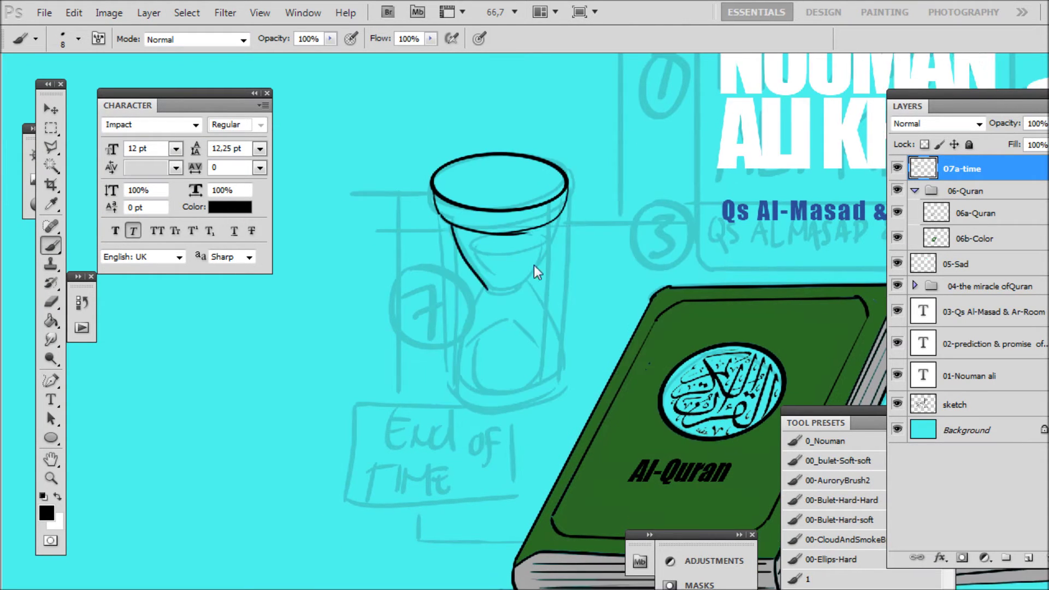
pyautogui.moveTo(553, 220); pyautogui.dragTo(520, 289)
pyautogui.moveTo(520, 289); pyautogui.dragTo(541, 247)
# - Ink the lower glass bulb and the vertical posts on both sides of the hourglass
pyautogui.moveTo(503, 245); pyautogui.dragTo(470, 329)
pyautogui.moveTo(545, 240); pyautogui.dragTo(573, 325)
pyautogui.moveTo(478, 198); pyautogui.dragTo(481, 284)
pyautogui.moveTo(459, 173); pyautogui.dragTo(461, 336)
pyautogui.moveTo(469, 328)
pyautogui.mouseDown()
pyautogui.moveTo(494, 350)
pyautogui.moveTo(574, 324)
pyautogui.mouseUp()
pyautogui.moveTo(573, 185); pyautogui.dragTo(568, 266)
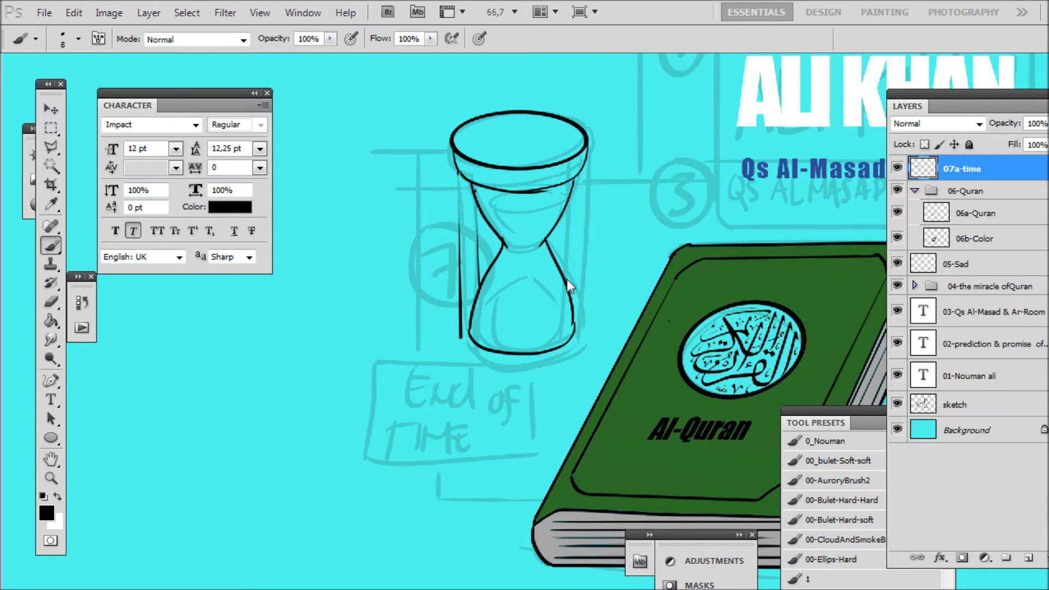
pyautogui.moveTo(589, 147); pyautogui.dragTo(582, 339)
pyautogui.moveTo(557, 333); pyautogui.dragTo(575, 274)
pyautogui.moveTo(481, 274)
pyautogui.mouseDown()
pyautogui.moveTo(572, 314)
pyautogui.moveTo(488, 317)
pyautogui.moveTo(466, 427)
pyautogui.mouseUp()
pyautogui.moveTo(460, 268); pyautogui.dragTo(479, 281)
# - Ink the hourglass base and the sand shapes in the lower and upper bulbs
pyautogui.hotkey('ctrl', '+')
pyautogui.moveTo(457, 434); pyautogui.dragTo(477, 381)
pyautogui.moveTo(495, 453); pyautogui.dragTo(596, 431)
pyautogui.moveTo(515, 366); pyautogui.dragTo(584, 436)
pyautogui.moveTo(499, 311); pyautogui.dragTo(520, 323)
pyautogui.moveTo(551, 313); pyautogui.dragTo(524, 322)
pyautogui.moveTo(488, 272); pyautogui.dragTo(556, 272)
# - Ink a slanted paper note below the hourglass and letter "END of TIME" on it
pyautogui.hotkey('ctrl', '-')
pyautogui.hotkey('ctrl', '-')
pyautogui.hotkey('ctrl', '+')
pyautogui.hotkey('ctrl', '+')
pyautogui.moveTo(595, 477)
pyautogui.mouseDown()
pyautogui.moveTo(603, 374)
pyautogui.moveTo(649, 258)
pyautogui.mouseUp()
pyautogui.moveTo(623, 304); pyautogui.dragTo(259, 413)
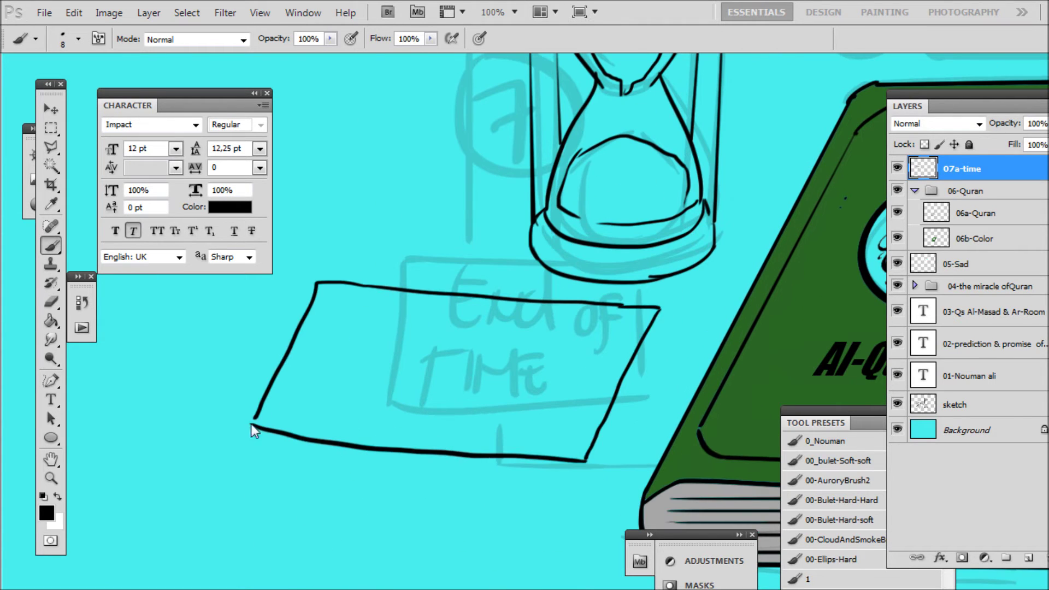
pyautogui.moveTo(384, 343); pyautogui.dragTo(371, 380)
pyautogui.moveTo(477, 358)
pyautogui.mouseDown()
pyautogui.moveTo(516, 355)
pyautogui.moveTo(570, 398)
pyautogui.mouseUp()
# - Add a new layer named "07b-Color" directly below "07a-time"
pyautogui.click(965, 191)
pyautogui.click(1028, 558)
pyautogui.moveTo(975, 215); pyautogui.dragTo(967, 181)
pyautogui.doubleClick(965, 194)
pyautogui.write('07b-Color')
pyautogui.press('Return')
# - Hide the sketch layer and fill the "END of TIME" note with light grey using the Paint Bucket
pyautogui.click(897, 429)
pyautogui.press('g')
pyautogui.click(497, 373)
# - Pick a reddish brown and fill the hourglass's top, rim, posts and base with it
pyautogui.click(47, 513)
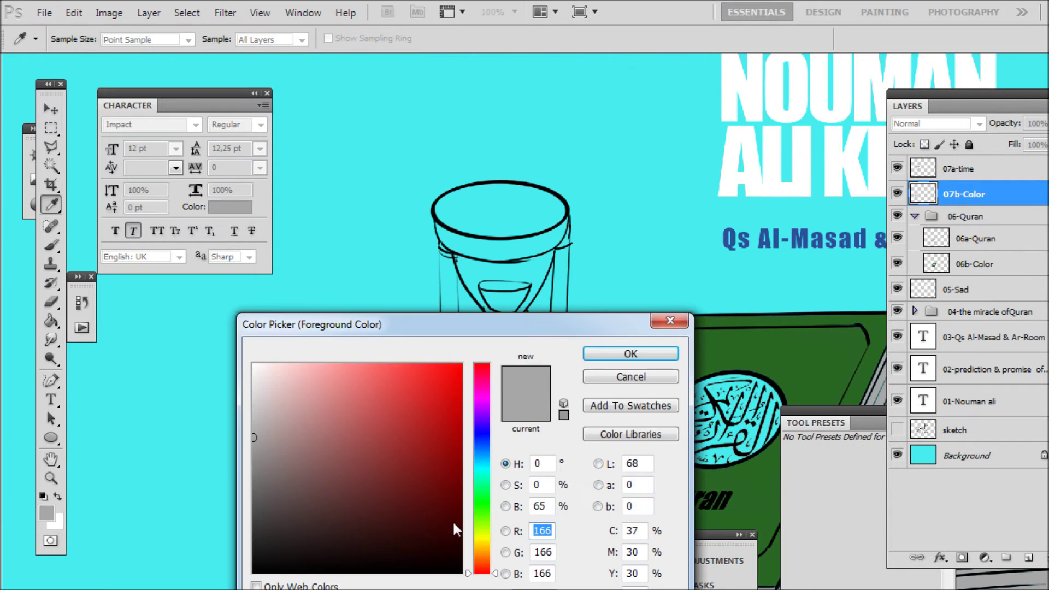
pyautogui.click(631, 354)
pyautogui.click(511, 227)
pyautogui.click(506, 251)
pyautogui.click(450, 328)
pyautogui.click(558, 328)
pyautogui.click(504, 435)
pyautogui.scroll(1, 499, 364)
pyautogui.press('b')
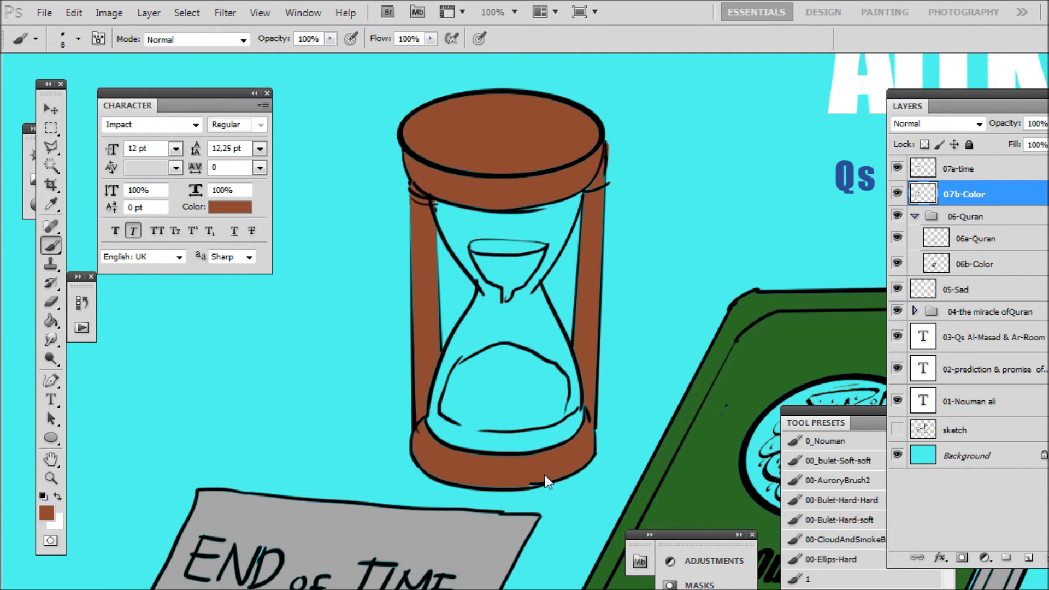
# - Pick a sandy tan colour and fill the sand in the upper and lower bulbs
pyautogui.click(47, 513)
pyautogui.click(378, 381)
pyautogui.click(631, 354)
pyautogui.press('g')
pyautogui.click(508, 268)
pyautogui.click(507, 393)
# - Pick a light beige (RGB 224, 205, 180), swap it with white, and paint white highlights on the hourglass's glass
pyautogui.click(47, 513)
pyautogui.click(294, 389)
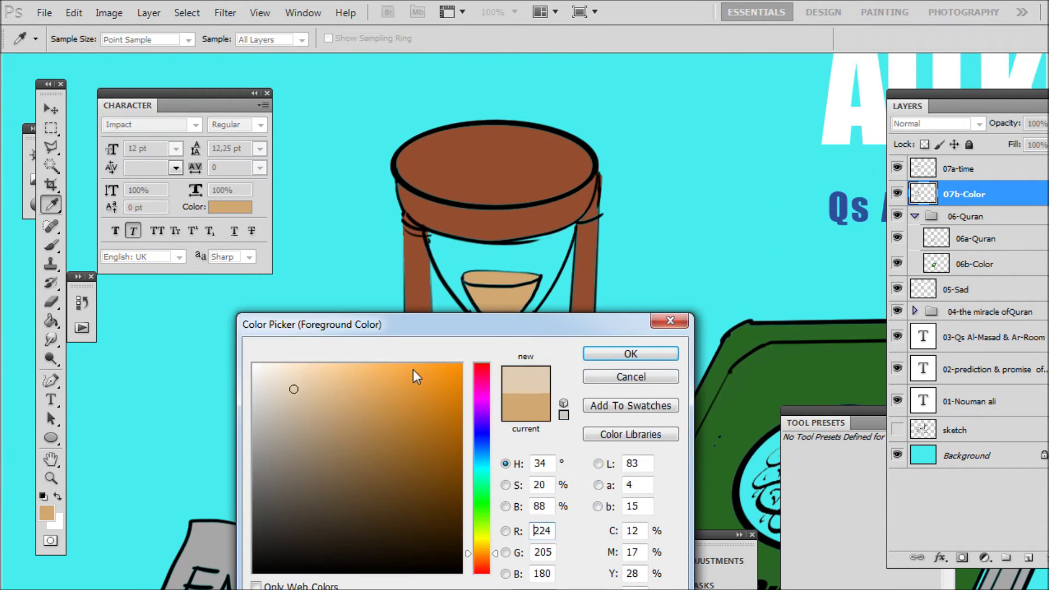
pyautogui.click(631, 354)
pyautogui.press('b')
pyautogui.click(58, 496)
pyautogui.moveTo(465, 262); pyautogui.dragTo(464, 467)
pyautogui.moveTo(454, 241); pyautogui.dragTo(477, 281)
pyautogui.hotkey('ctrl', '-')
pyautogui.hotkey('ctrl', '-')
pyautogui.hotkey('ctrl', '-')
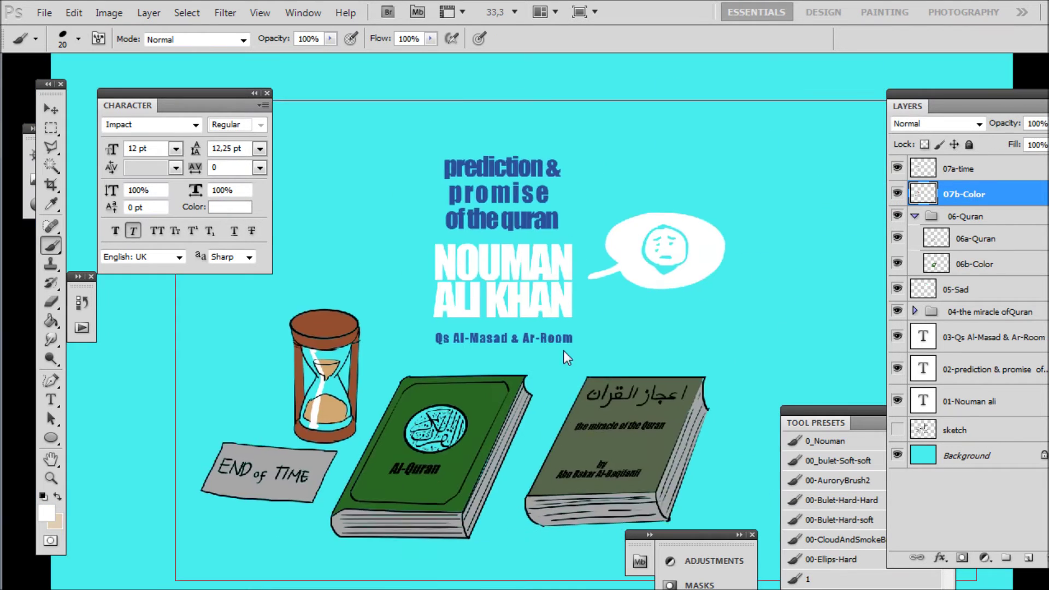
# - Group the "07a-time" and "07b-Color" layers and name the group "07-Time"
pyautogui.hotkey('ctrl', '+')
pyautogui.keyDown('shift'); pyautogui.click(938, 168); pyautogui.keyUp('shift')
pyautogui.hotkey('ctrl', 'g')
pyautogui.click(988, 162)
pyautogui.write('07-Time')
pyautogui.press('Return')
# - Add a new layer above the background and paint a thick white vertical line beside the title with a 35-pixel brush
pyautogui.hotkey('ctrl', '-')
pyautogui.click(967, 423)
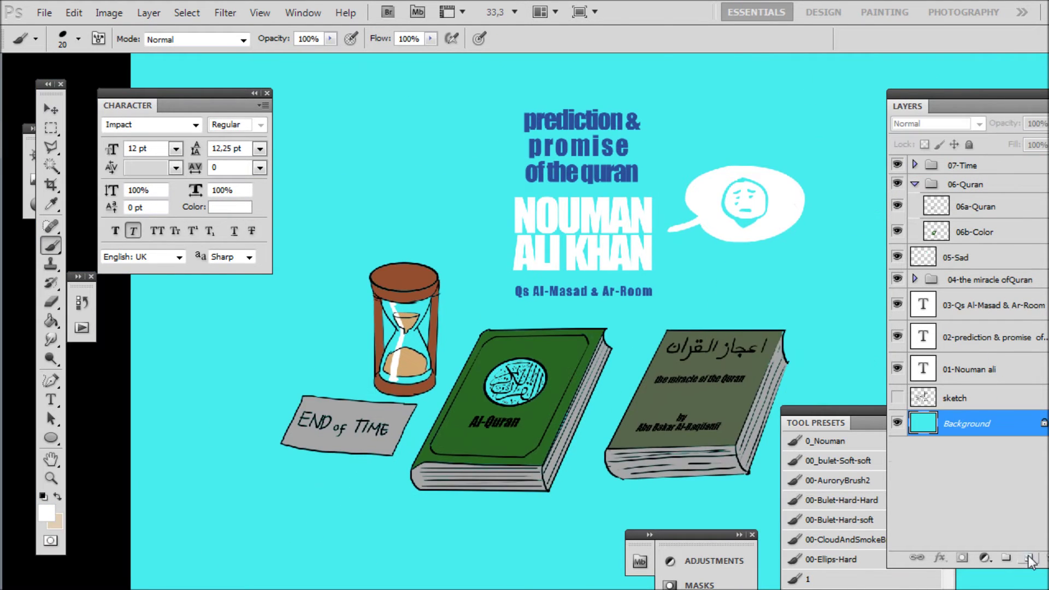
pyautogui.hotkey('ctrl', 'shift', 'alt', 'n')
pyautogui.press(']')
pyautogui.press(']')
pyautogui.press(']')
pyautogui.moveTo(428, 306)
pyautogui.mouseDown()
pyautogui.moveTo(641, 319)
pyautogui.moveTo(736, 307)
pyautogui.mouseUp()
pyautogui.moveTo(463, 181); pyautogui.dragTo(407, 492)
pyautogui.moveTo(407, 584); pyautogui.dragTo(403, 182)
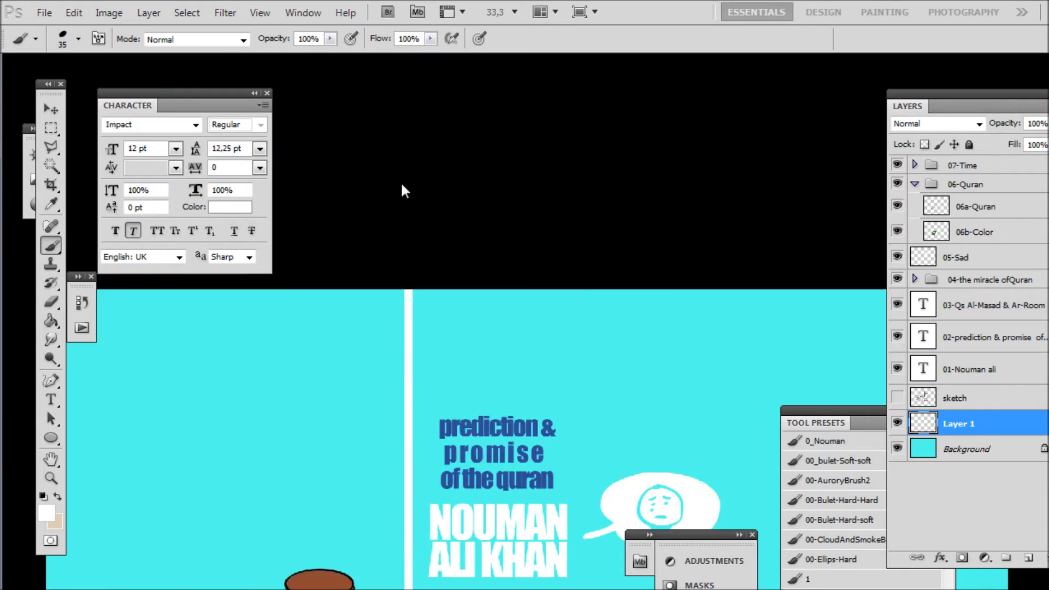
# - Paint white lines above and beside the title block to frame it, leaving a gap for the speech bubble's tail
pyautogui.moveTo(407, 410); pyautogui.dragTo(386, 281)
pyautogui.moveTo(387, 271); pyautogui.dragTo(573, 356)
pyautogui.moveTo(576, 427)
pyautogui.mouseDown()
pyautogui.moveTo(573, 314)
pyautogui.moveTo(570, 373)
pyautogui.mouseUp()
pyautogui.moveTo(357, 373); pyautogui.dragTo(520, 271)
pyautogui.moveTo(421, 274); pyautogui.dragTo(464, 285)
# - Paint a white slanted tabletop outline around the hourglass, note and two books
pyautogui.moveTo(464, 285)
pyautogui.mouseDown()
pyautogui.moveTo(441, 284)
pyautogui.moveTo(355, 495)
pyautogui.mouseUp()
pyautogui.moveTo(355, 495)
pyautogui.mouseDown()
pyautogui.moveTo(279, 389)
pyautogui.moveTo(833, 386)
pyautogui.mouseUp()
pyautogui.moveTo(704, 195)
pyautogui.mouseDown()
pyautogui.moveTo(801, 195)
pyautogui.moveTo(309, 195)
pyautogui.mouseUp()
pyautogui.moveTo(793, 194)
pyautogui.mouseDown()
pyautogui.moveTo(772, 235)
pyautogui.moveTo(733, 400)
pyautogui.mouseUp()
pyautogui.moveTo(733, 400); pyautogui.dragTo(794, 196)
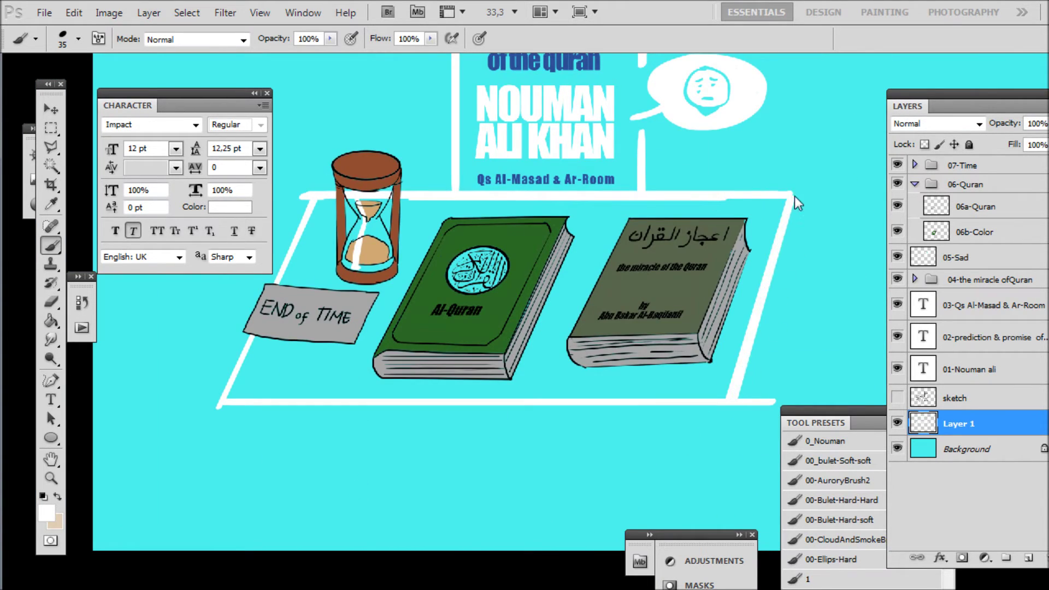
# - Paint white lines from the tabletop outline out to the canvas edges, one downward and one on each side
pyautogui.hotkey('ctrl', '-')
pyautogui.moveTo(678, 362); pyautogui.dragTo(678, 487)
pyautogui.moveTo(420, 211); pyautogui.dragTo(457, 276)
pyautogui.moveTo(456, 276); pyautogui.dragTo(284, 274)
pyautogui.hotkey('ctrl', 'alt', 'z')
pyautogui.hotkey('ctrl', 'alt', 'z')
pyautogui.moveTo(286, 317); pyautogui.dragTo(433, 317)
pyautogui.moveTo(434, 317); pyautogui.dragTo(258, 293)
# - Erase the line ends that overshoot the tabletop outline's corners
pyautogui.press('e')
pyautogui.hotkey('ctrl', '+')
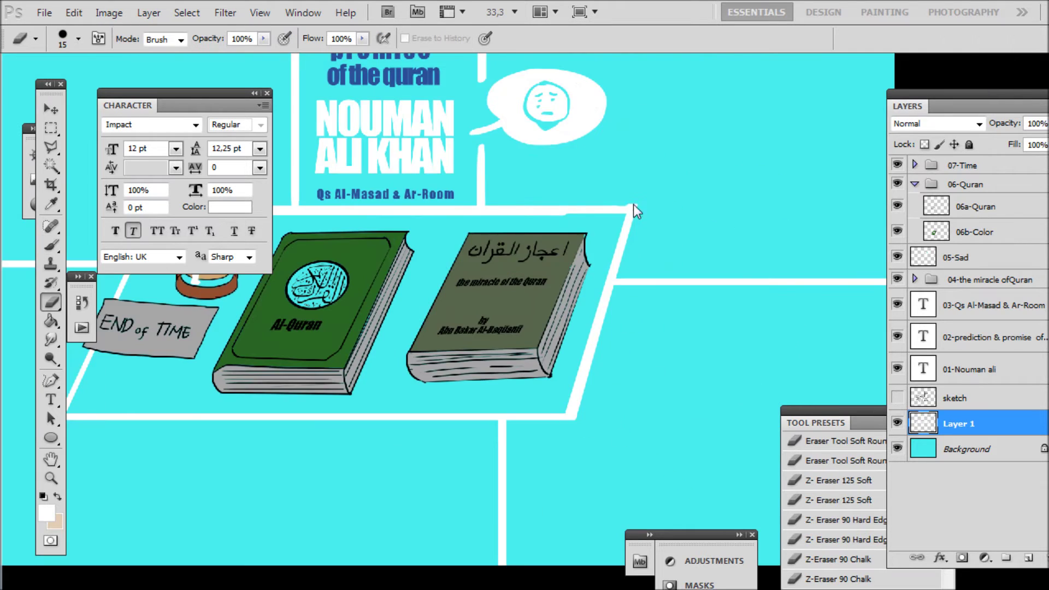
pyautogui.moveTo(674, 204); pyautogui.dragTo(1034, 270)
# - Group the white line layer with the background layer and name the group "BG"
pyautogui.keyDown('shift'); pyautogui.click(963, 449); pyautogui.keyUp('shift')
pyautogui.hotkey('ctrl', 'g')
pyautogui.doubleClick(962, 421)
pyautogui.write('BG')
pyautogui.press('Return')
# - Inspect the whole illustration in full-screen view
pyautogui.hotkey('ctrl', '-')
pyautogui.moveTo(767, 253); pyautogui.dragTo(679, 276)
pyautogui.press('f')
pyautogui.hotkey('ctrl', '+')
pyautogui.moveTo(860, 298); pyautogui.dragTo(754, 288)
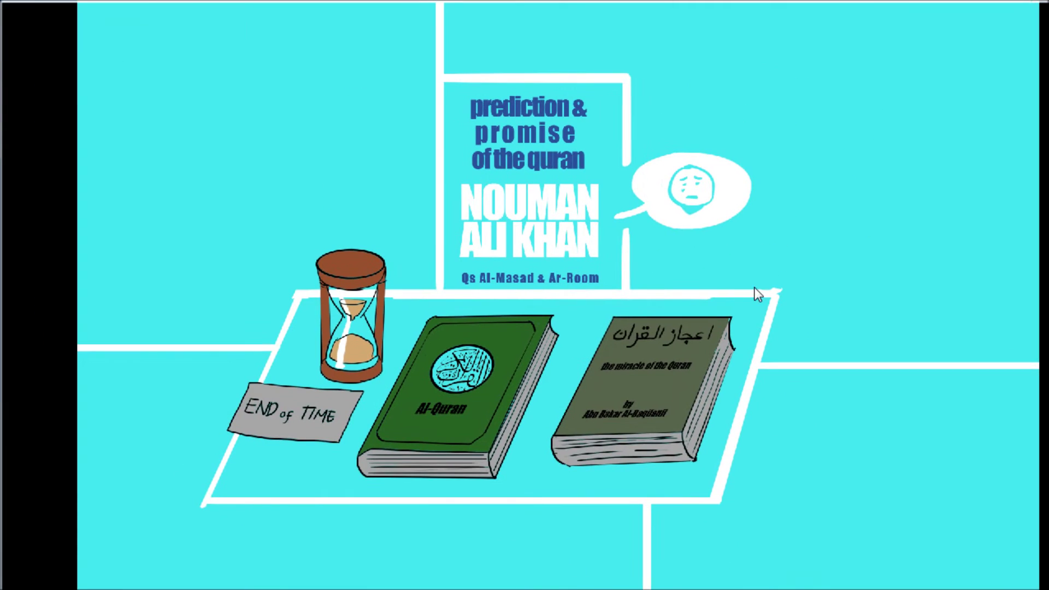
# - Return Photoshop to the standard screen mode, switch to CamStudio and move its window beside the title artwork
pyautogui.hotkey('alt', 'Tab')
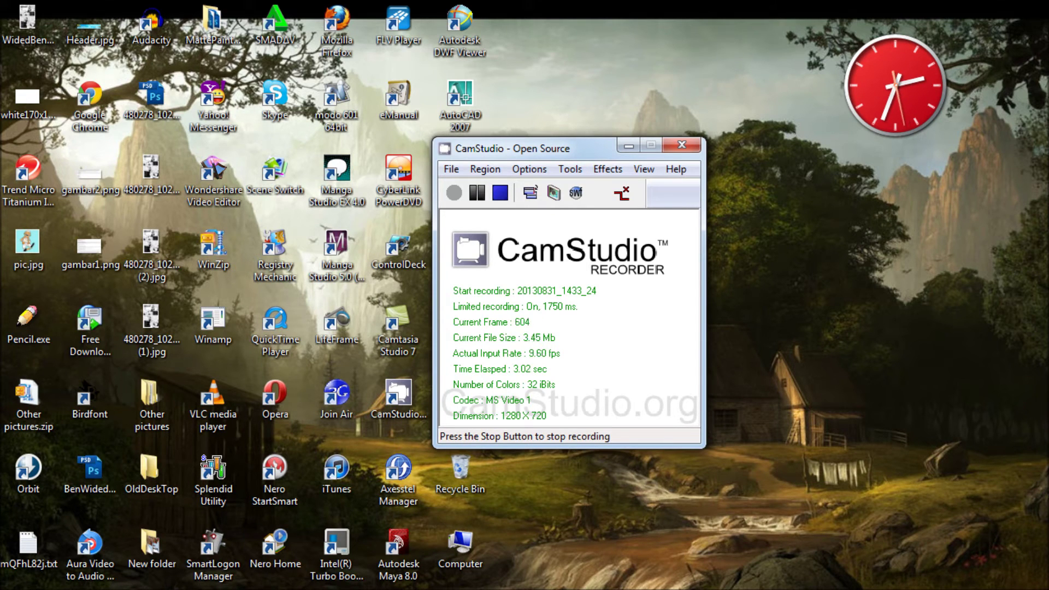
pyautogui.click(501, 589)
pyautogui.click(501, 589)
pyautogui.press('f')
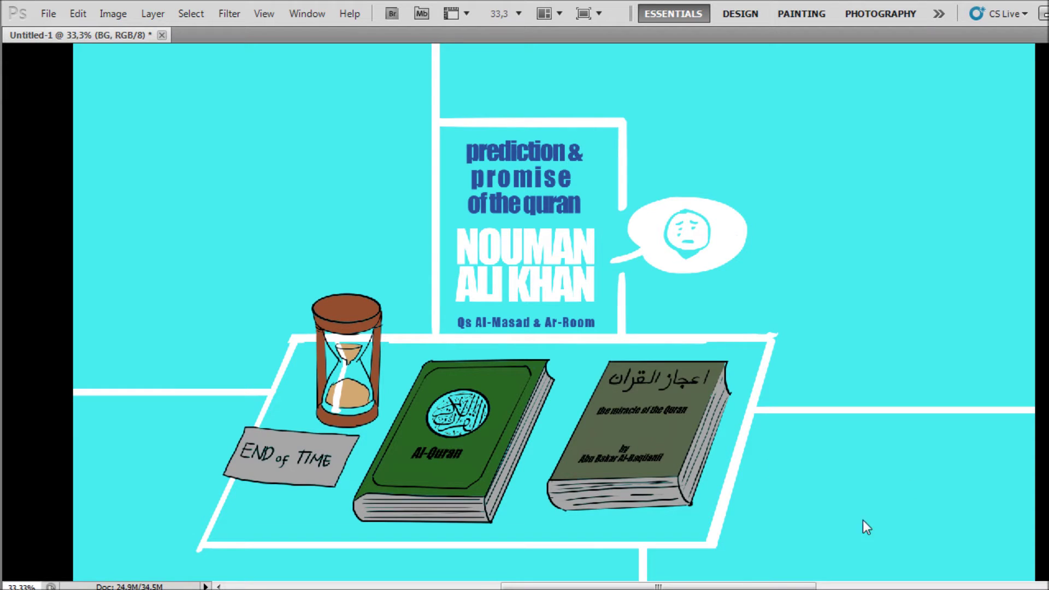
pyautogui.moveTo(479, 589)
pyautogui.click(395, 538)
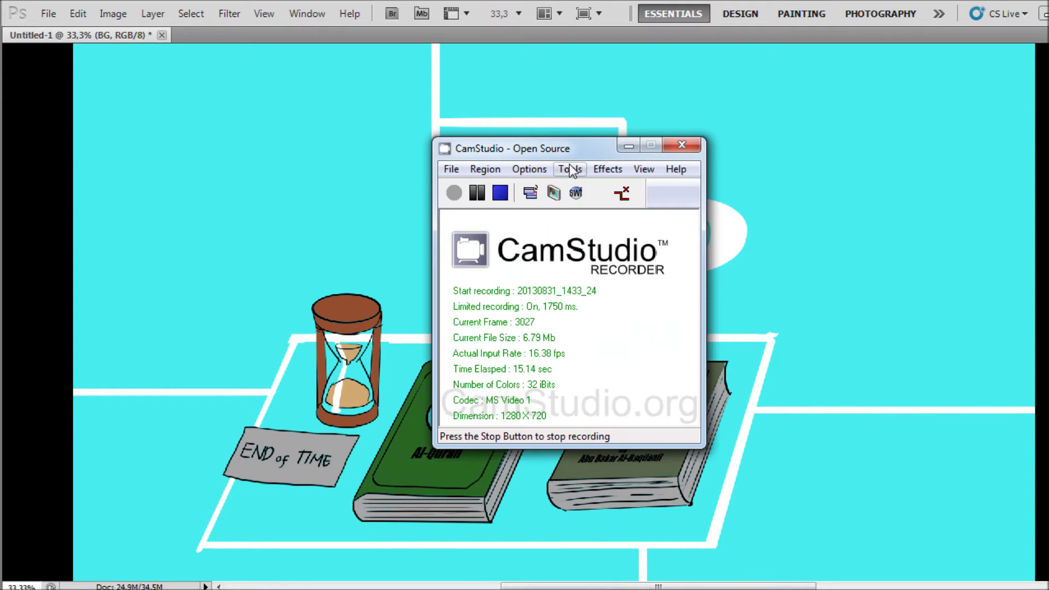
pyautogui.moveTo(492, 143); pyautogui.dragTo(361, 78)
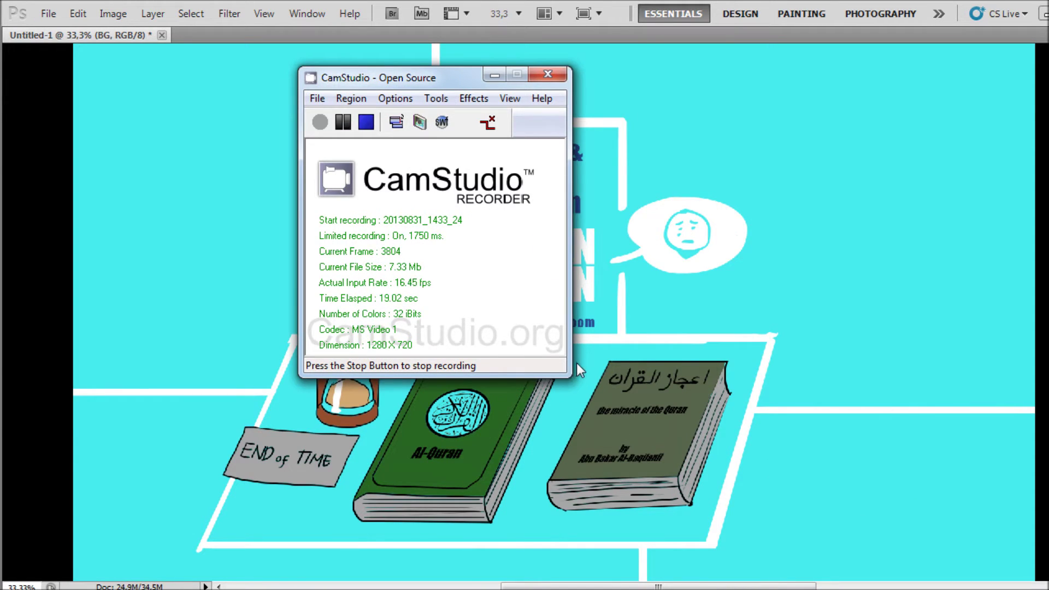
pyautogui.moveTo(417, 78); pyautogui.dragTo(394, 87)
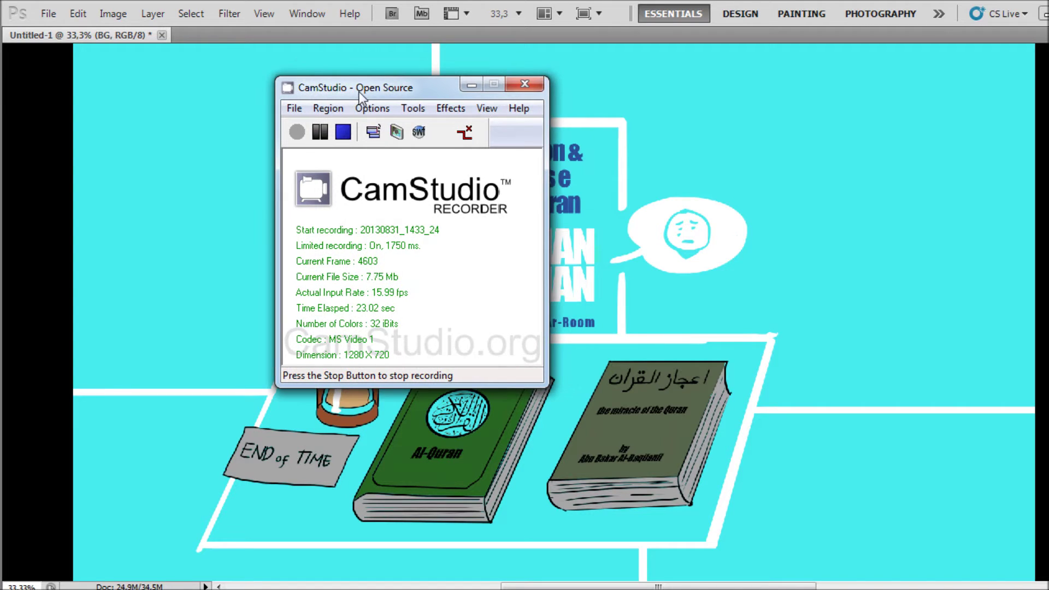
pyautogui.moveTo(423, 88); pyautogui.dragTo(783, 126)
# - Review CamStudio's Fixed Region recording settings and accept them
pyautogui.click(689, 146)
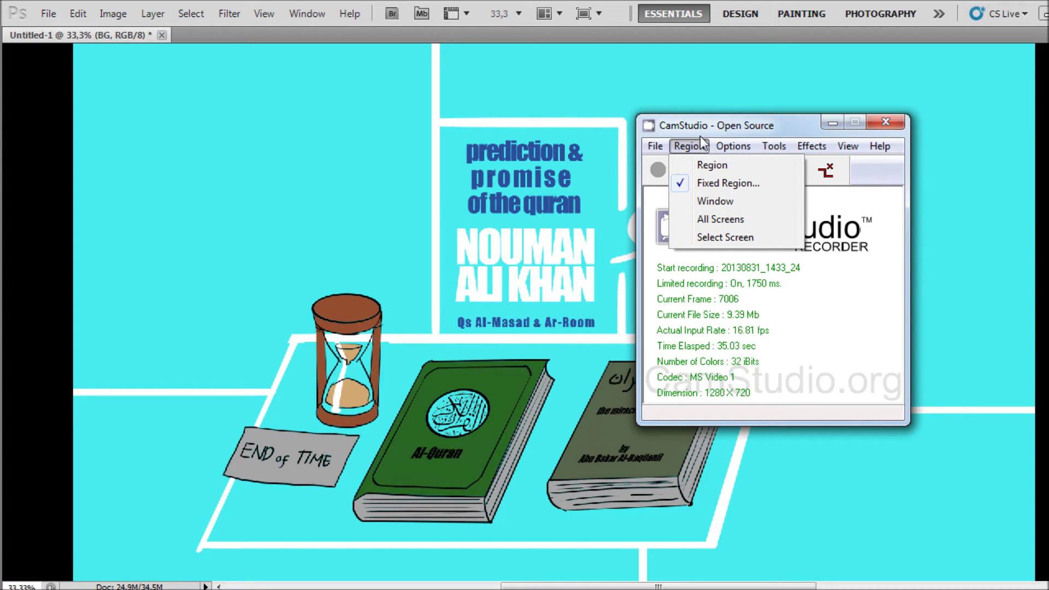
pyautogui.click(713, 184)
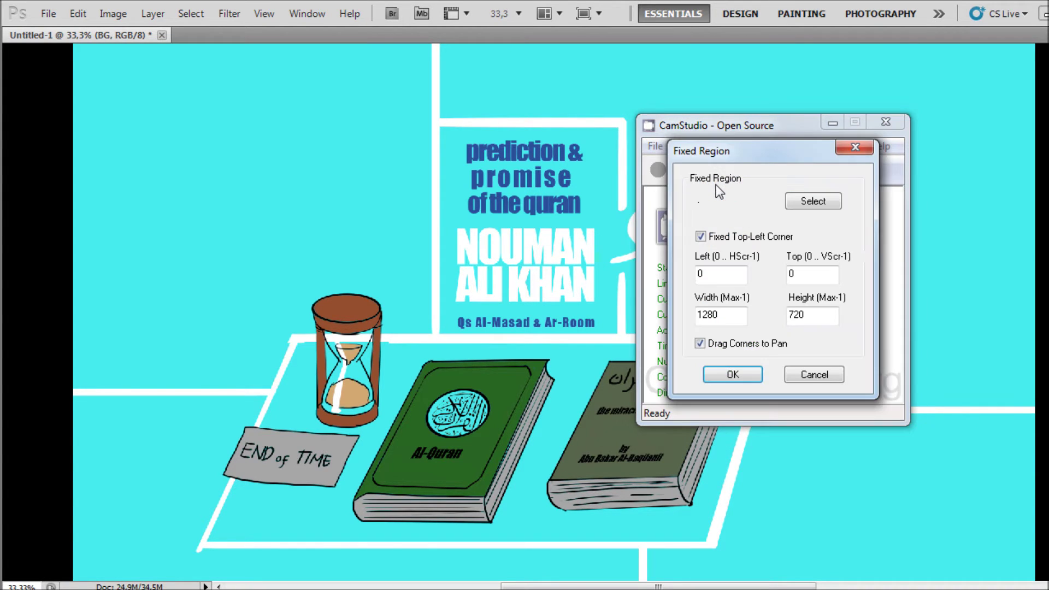
pyautogui.doubleClick(727, 318)
pyautogui.press('Return')
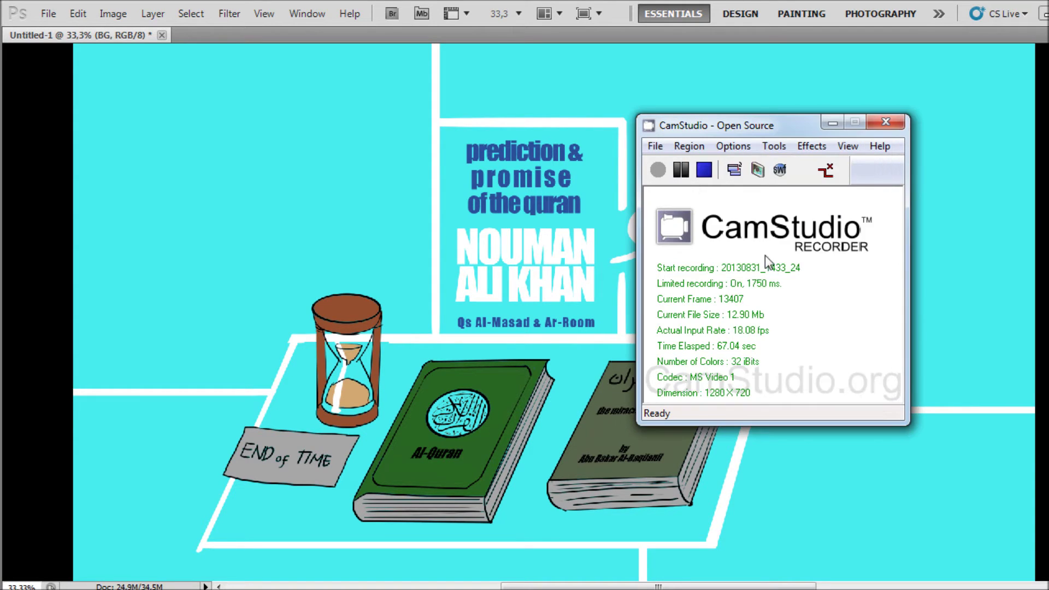
# - Review CamStudio's Cursor Options for how the cursor is recorded and accept them
pyautogui.click(735, 146)
pyautogui.moveTo(769, 153)
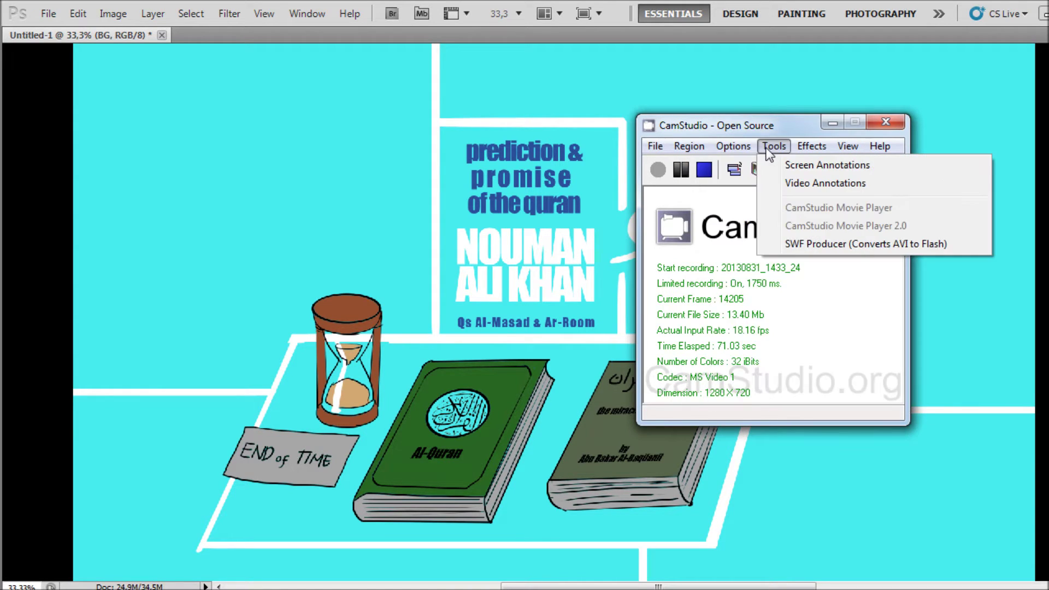
pyautogui.moveTo(735, 146)
pyautogui.click(785, 184)
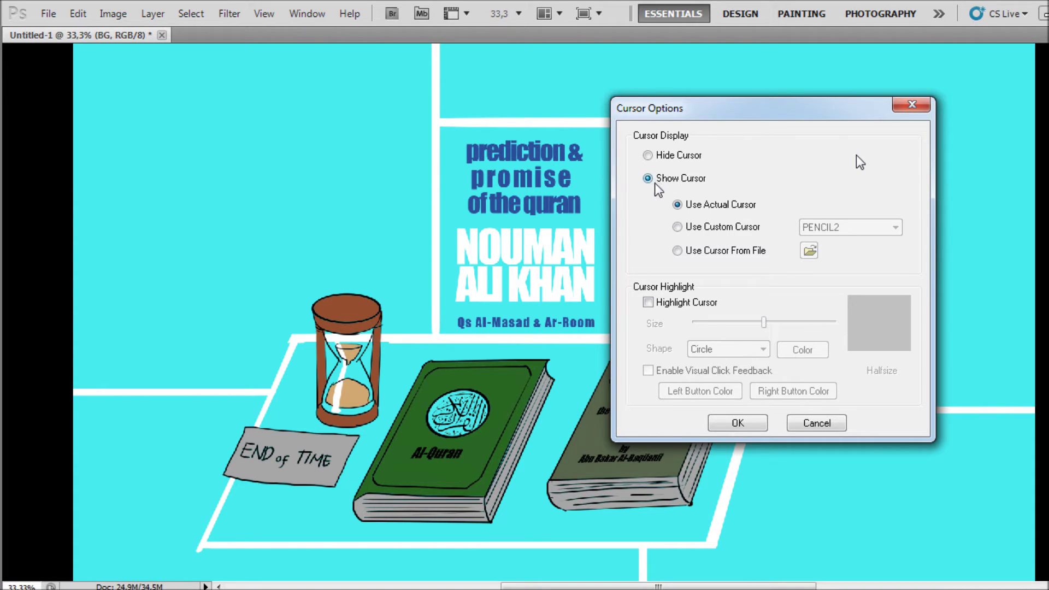
pyautogui.click(745, 424)
# - Review the codec and frame-rate settings in CamStudio's Video Options, accept them and minimize the recorder
pyautogui.click(733, 146)
pyautogui.moveTo(686, 148)
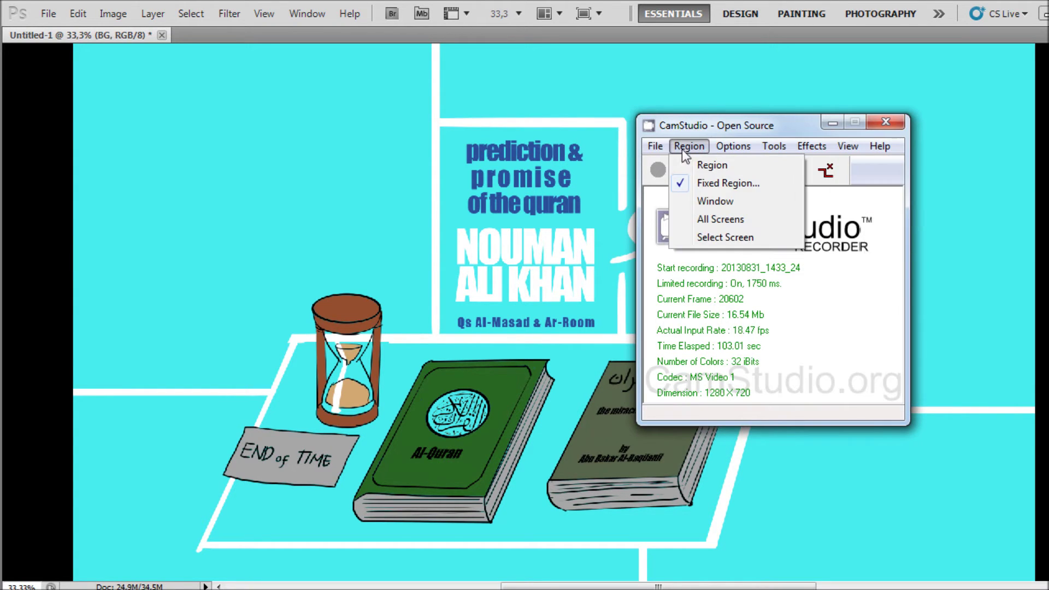
pyautogui.moveTo(721, 146)
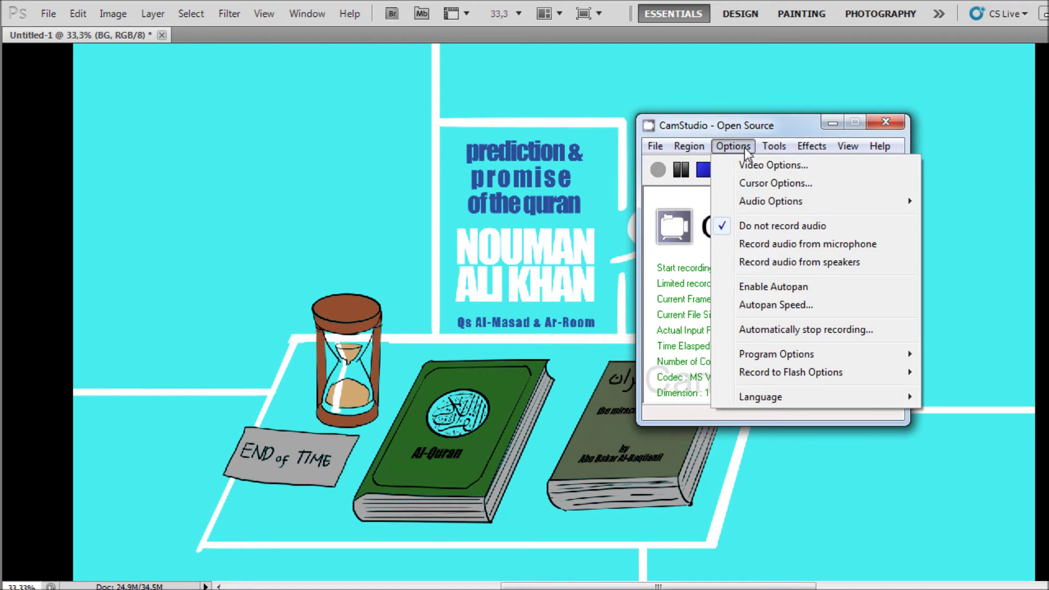
pyautogui.click(746, 164)
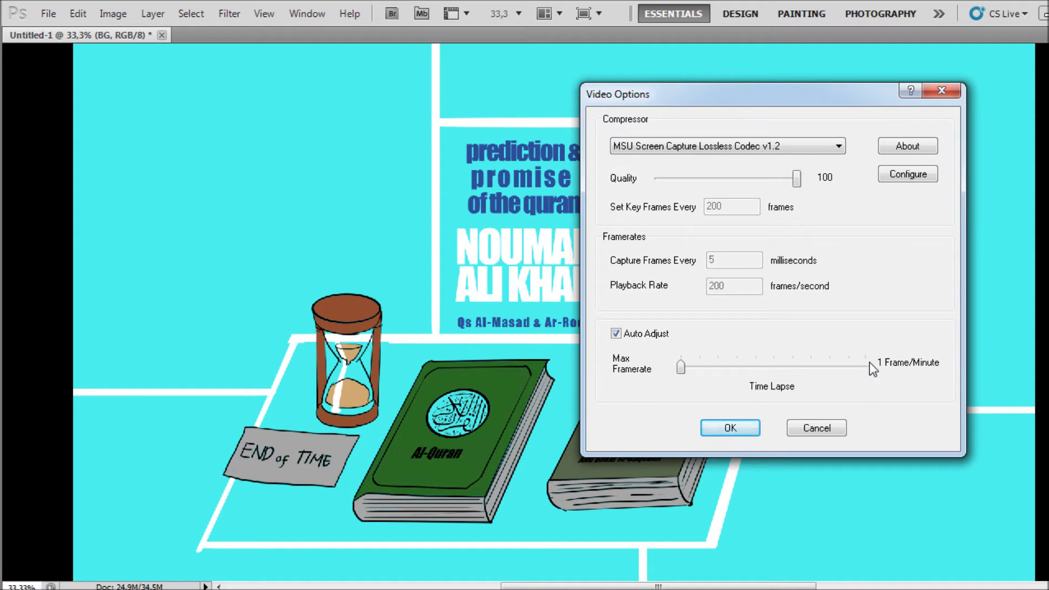
pyautogui.click(730, 428)
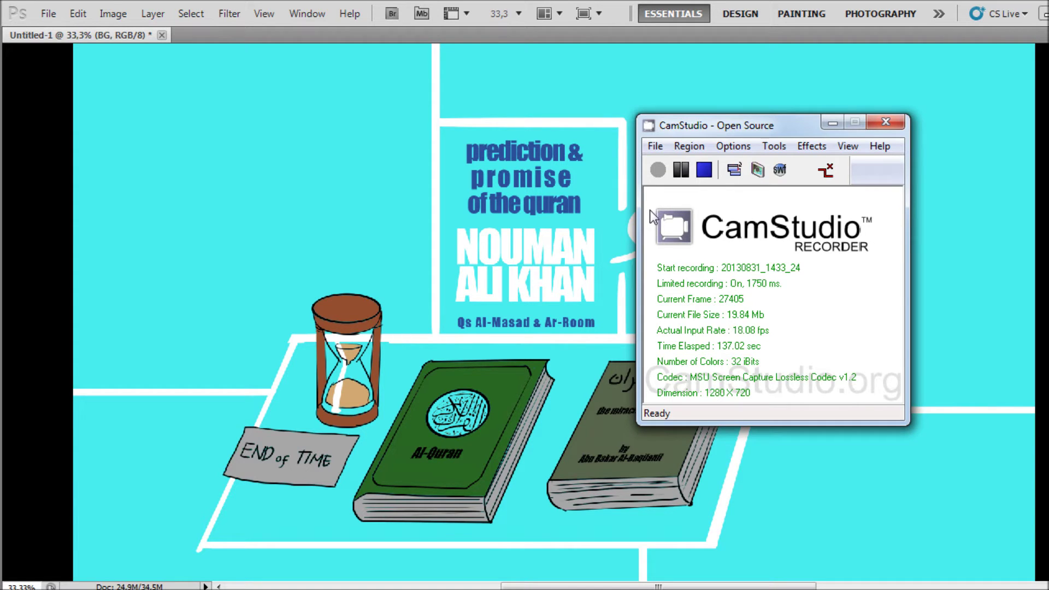
pyautogui.click(832, 124)
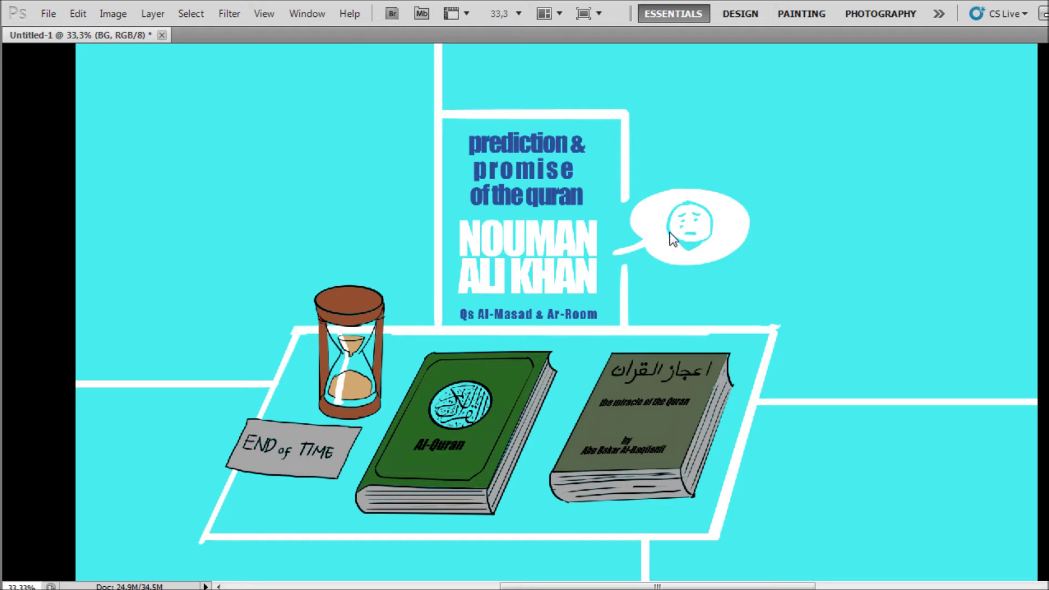
# - Show Photoshop's layer list and toggle the numbered layers off and on to check what each one contains
pyautogui.click(326, 17)
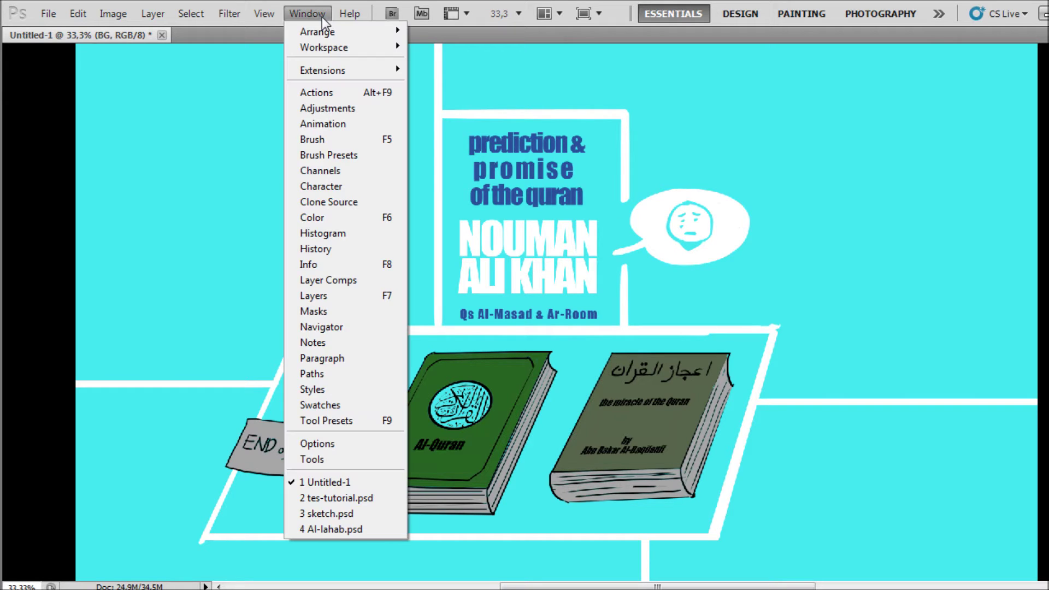
pyautogui.click(341, 297)
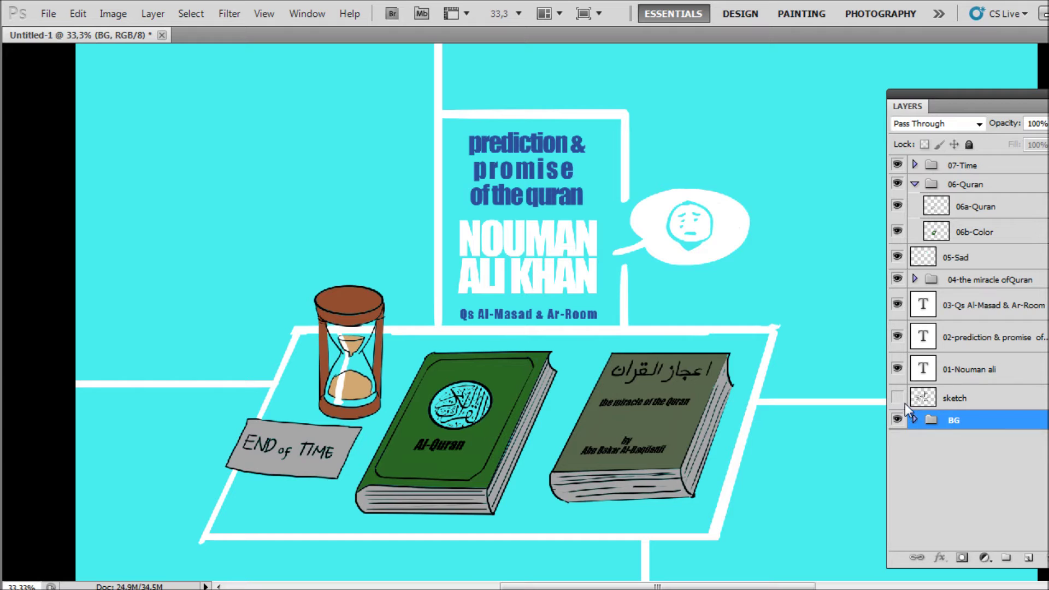
pyautogui.click(897, 369)
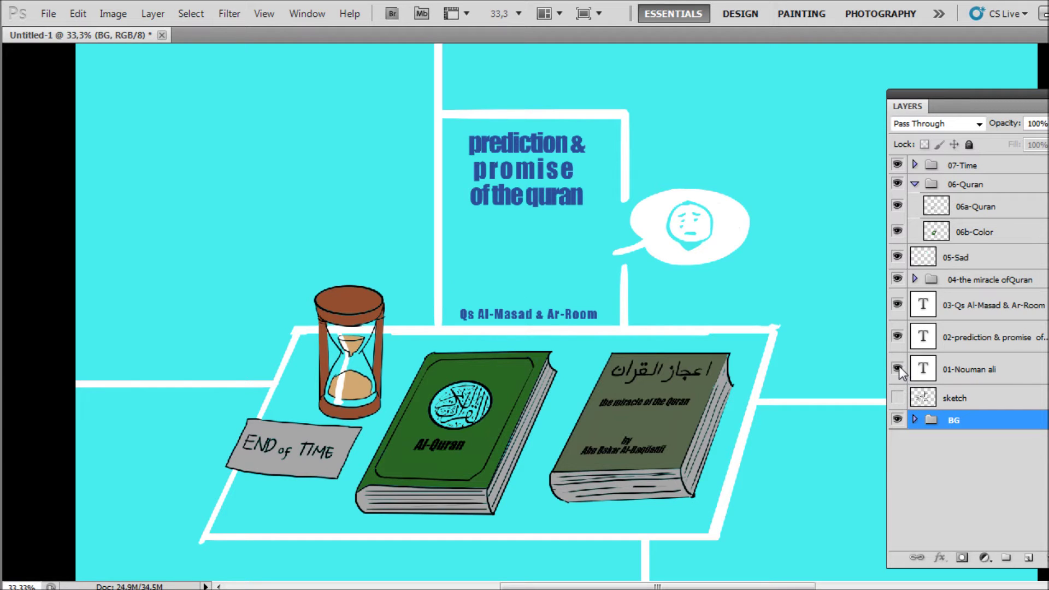
pyautogui.click(898, 369)
pyautogui.click(897, 337)
pyautogui.click(898, 338)
pyautogui.click(897, 305)
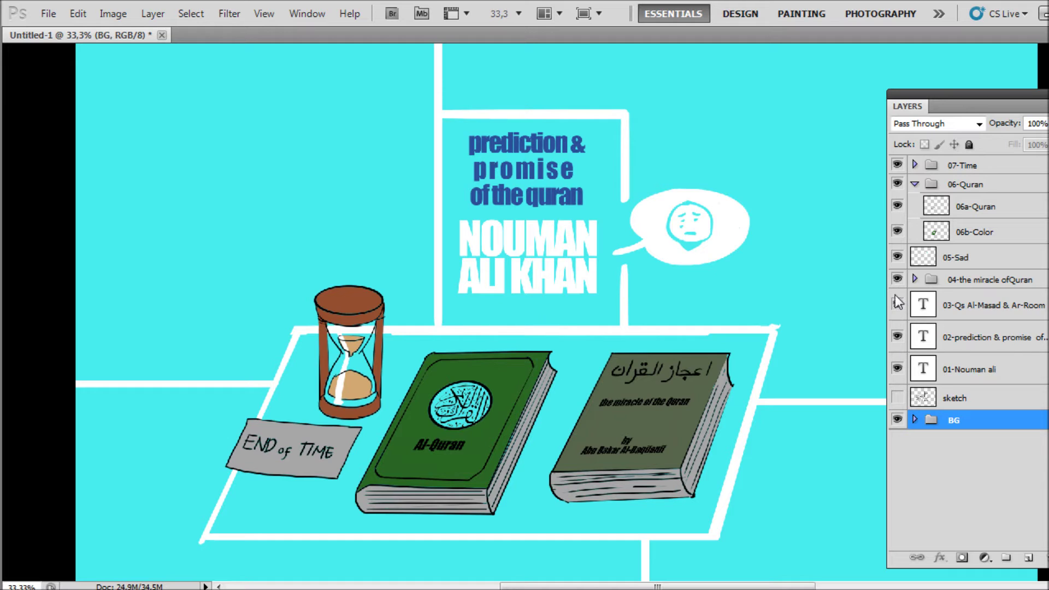
pyautogui.click(897, 305)
pyautogui.click(898, 279)
pyautogui.click(897, 279)
pyautogui.click(897, 260)
pyautogui.click(898, 257)
pyautogui.click(898, 231)
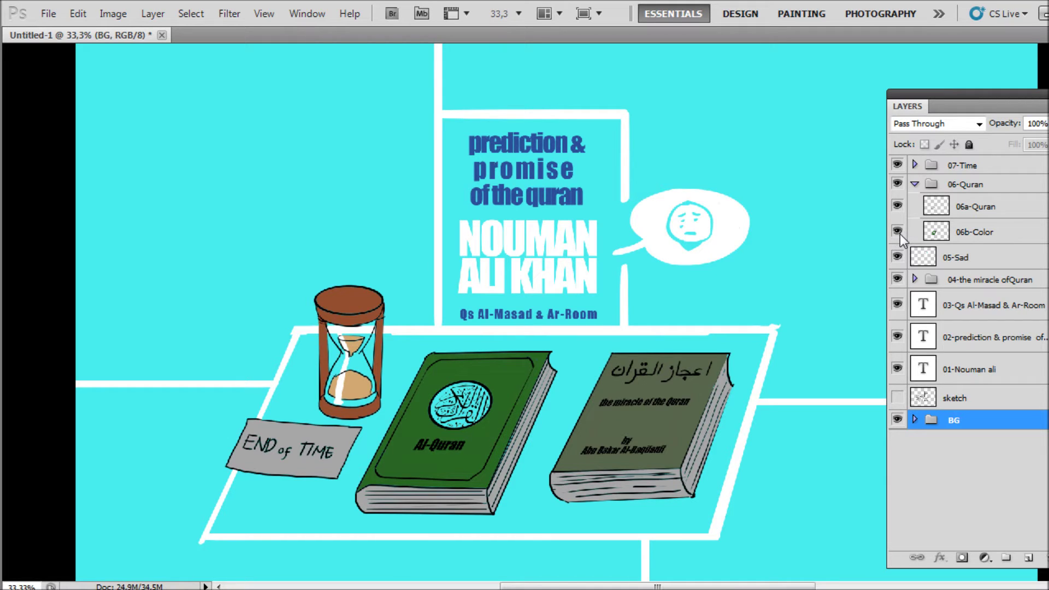
pyautogui.press('Tab')
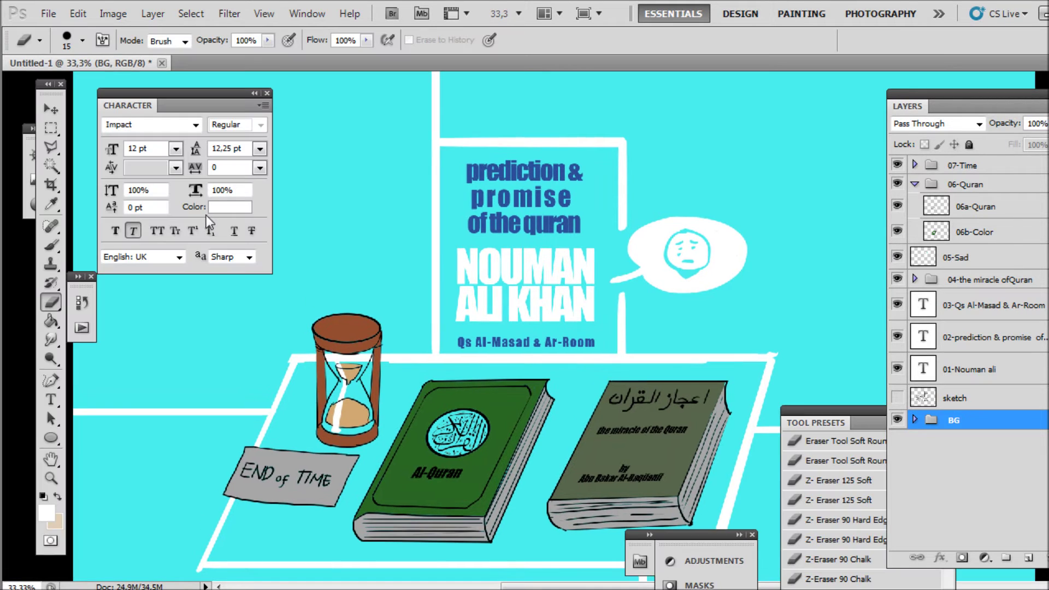
pyautogui.moveTo(970, 95); pyautogui.dragTo(912, 79)
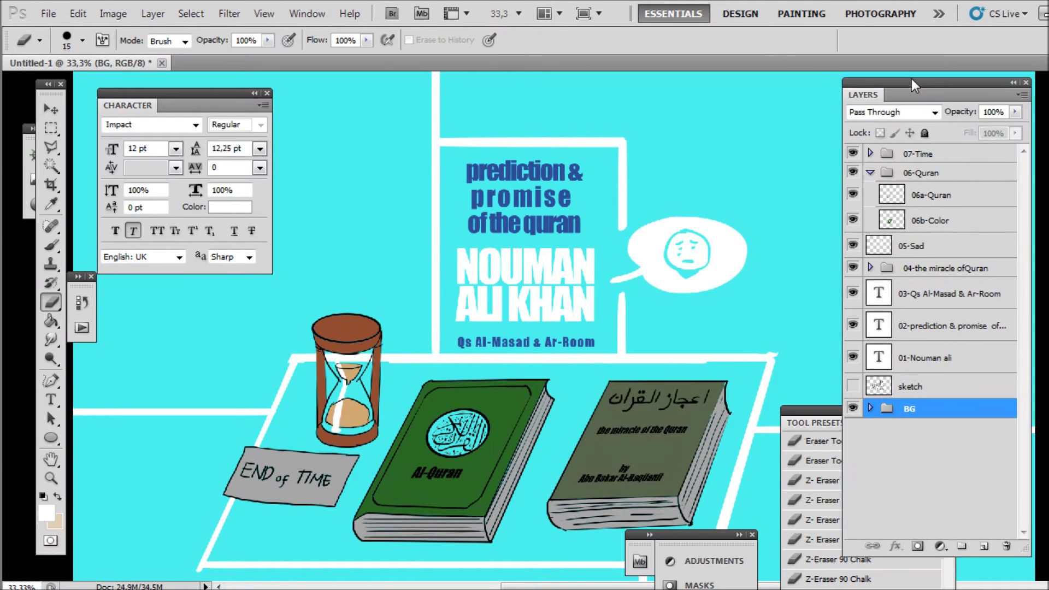
pyautogui.click(894, 353)
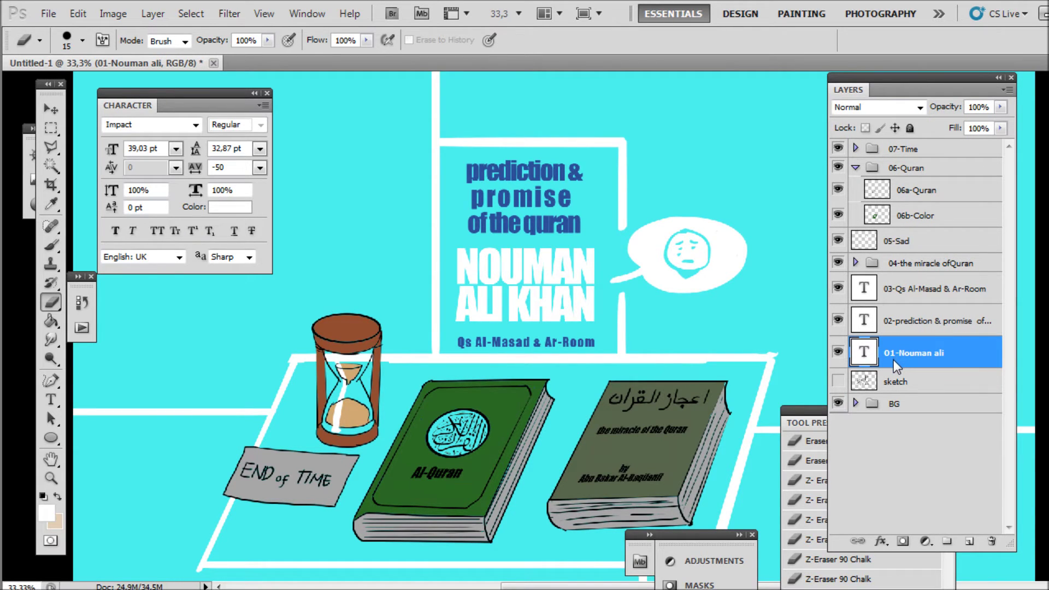
pyautogui.click(904, 542)
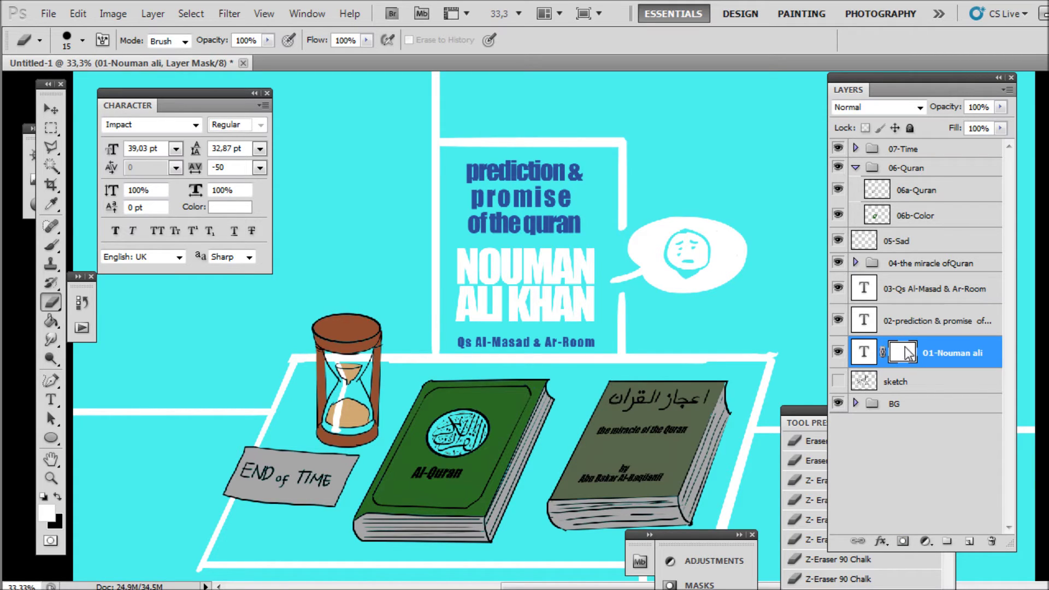
pyautogui.click(52, 322)
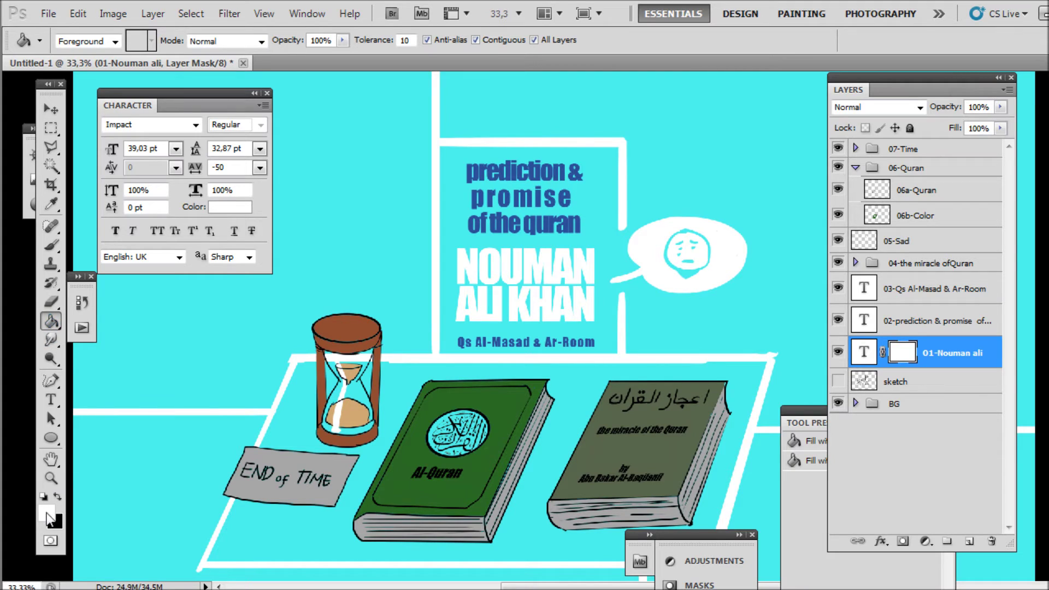
pyautogui.click(58, 498)
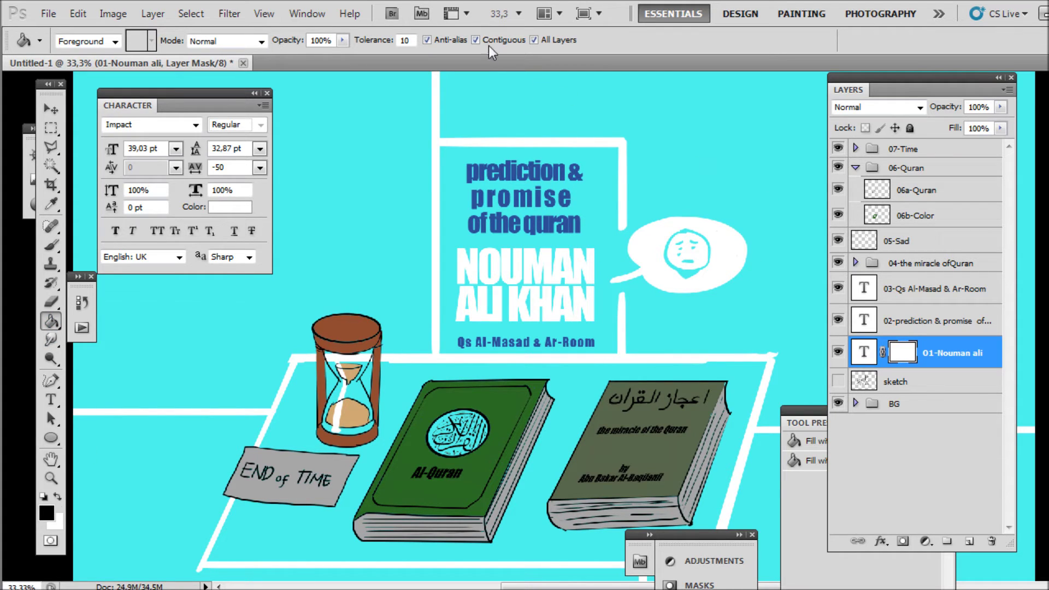
pyautogui.click(690, 156)
pyautogui.hotkey('ctrl', 'z')
pyautogui.click(654, 136)
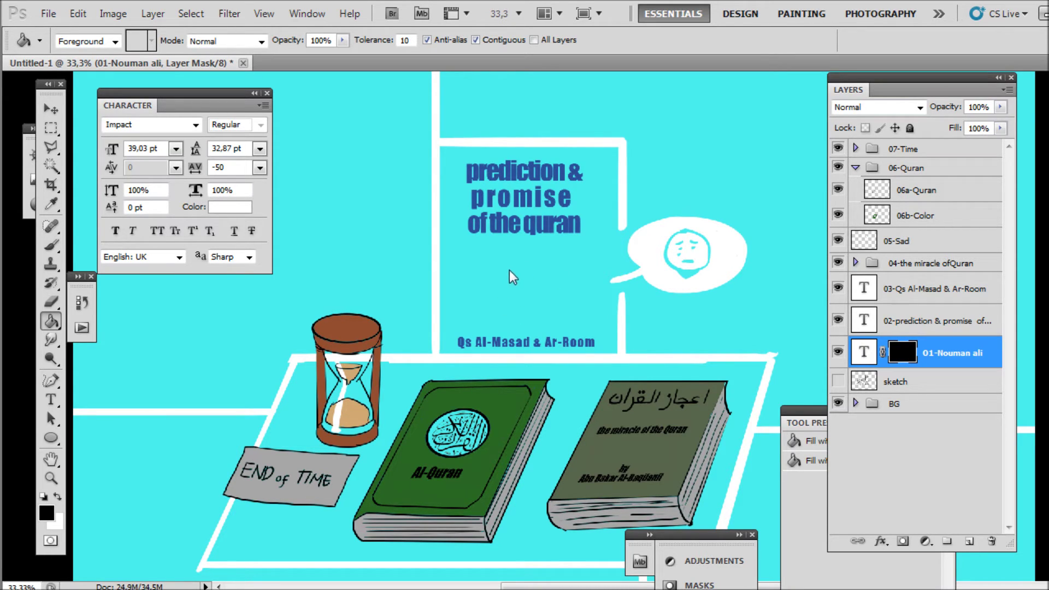
# - Paint white over the "01-Nouman ali" mask with a size 60 brush to reveal the text NOUMAN ALI KHAN
pyautogui.press('b')
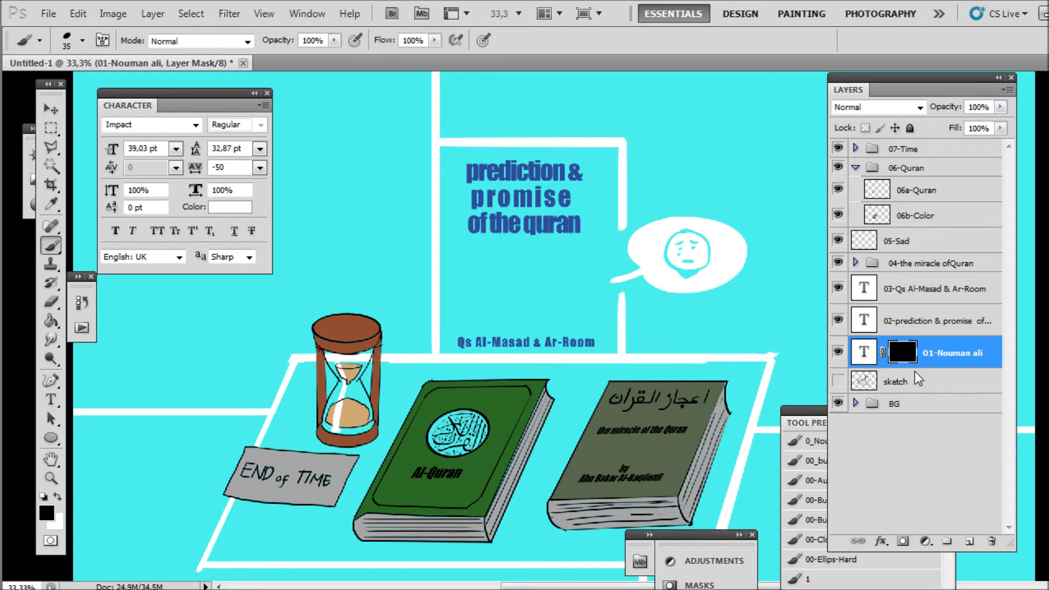
pyautogui.press(']')
pyautogui.press(']')
pyautogui.press(']')
pyautogui.moveTo(466, 253)
pyautogui.mouseDown()
pyautogui.moveTo(548, 254)
pyautogui.moveTo(455, 251)
pyautogui.mouseUp()
pyautogui.hotkey('ctrl', 'z')
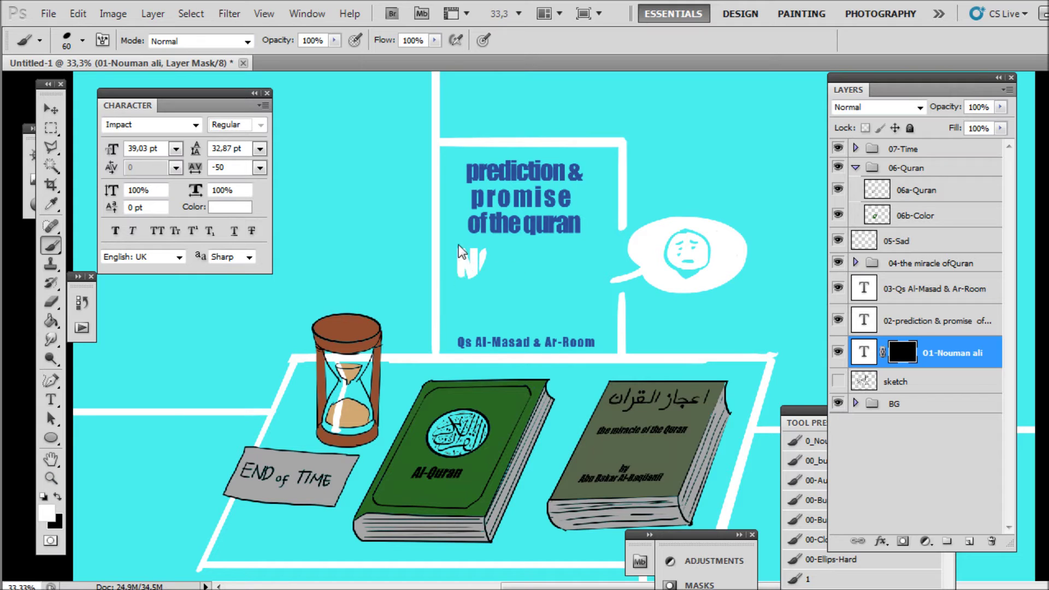
pyautogui.moveTo(522, 270)
pyautogui.mouseDown()
pyautogui.moveTo(493, 254)
pyautogui.moveTo(528, 261)
pyautogui.moveTo(525, 248)
pyautogui.moveTo(567, 263)
pyautogui.moveTo(548, 269)
pyautogui.moveTo(556, 280)
pyautogui.moveTo(498, 279)
pyautogui.moveTo(579, 282)
pyautogui.moveTo(602, 261)
pyautogui.mouseUp()
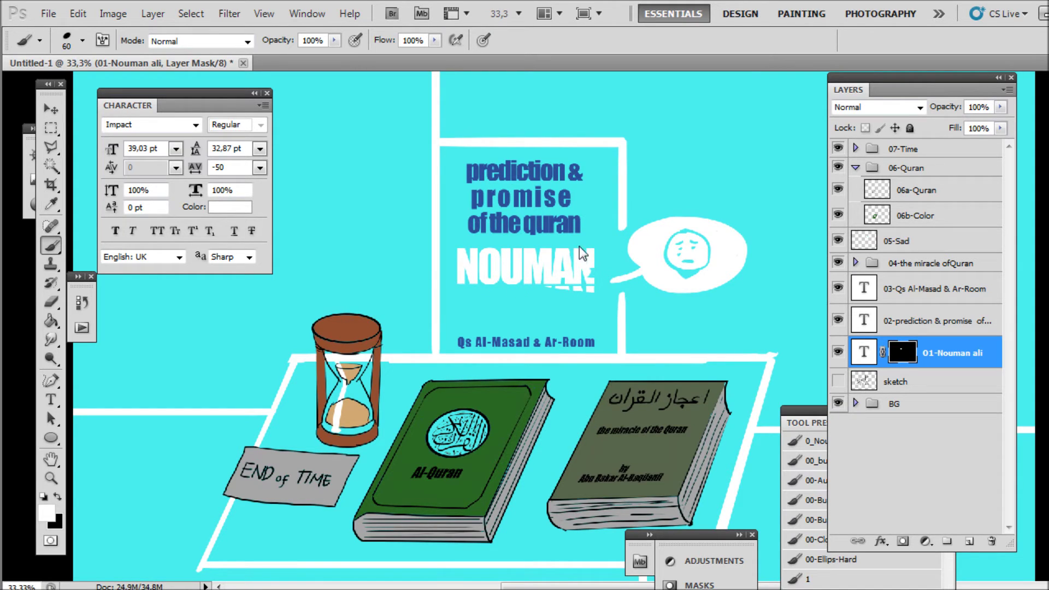
pyautogui.moveTo(493, 294)
pyautogui.mouseDown()
pyautogui.moveTo(535, 303)
pyautogui.moveTo(517, 318)
pyautogui.moveTo(490, 292)
pyautogui.moveTo(585, 323)
pyautogui.mouseUp()
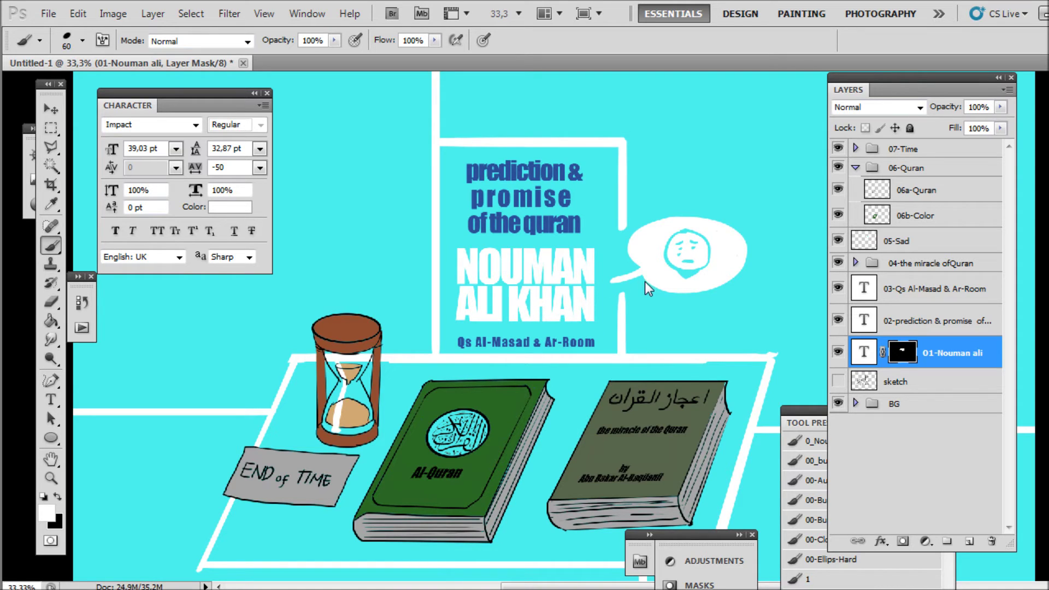
pyautogui.hotkey('ctrl', 'alt', 'z')
pyautogui.hotkey('ctrl', 'alt', 'z')
pyautogui.hotkey('ctrl', 'alt', 'z')
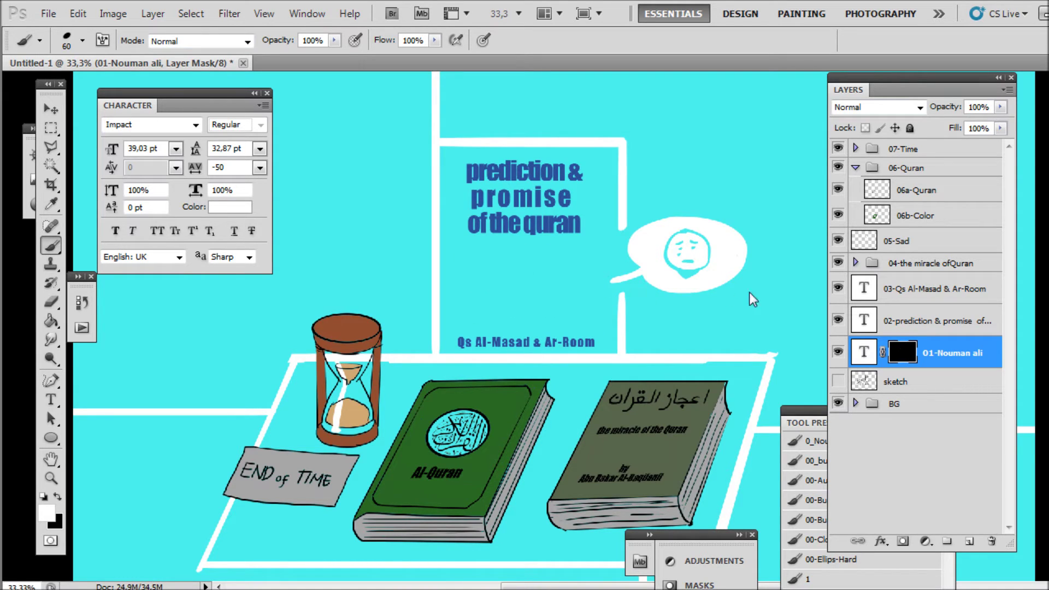
# - Add layer masks to the "02-prediction & promise of the quran" and "03-Qs Al-Masad & Ar-Room" text layers
pyautogui.click(910, 323)
pyautogui.click(902, 540)
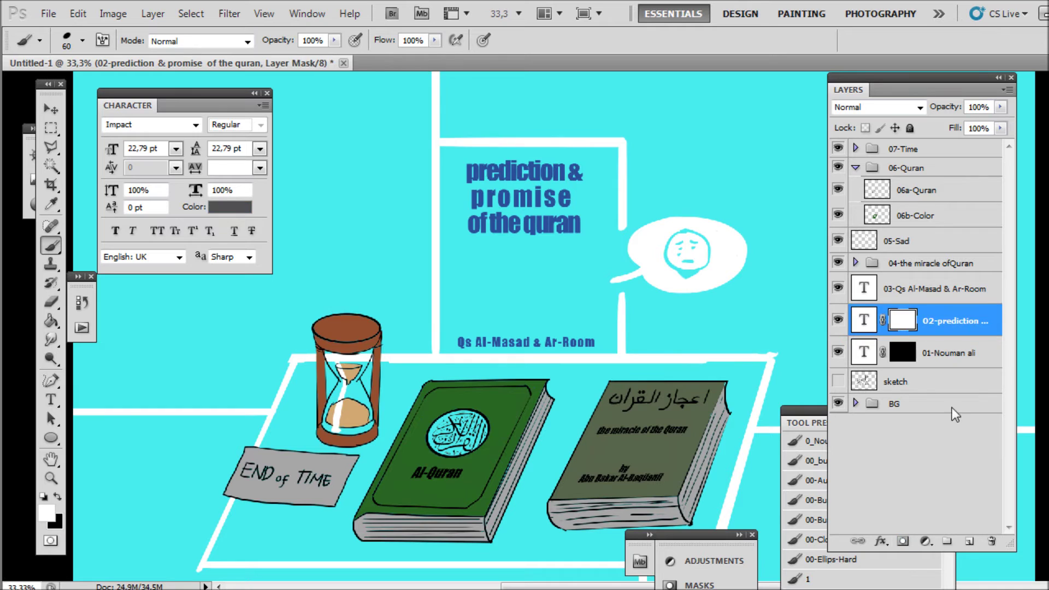
pyautogui.click(902, 293)
pyautogui.click(902, 541)
# - Expand the "04-the miracle ofQuran" group and add layer masks to 04a-ijazulQuran and 04b-color
pyautogui.click(856, 263)
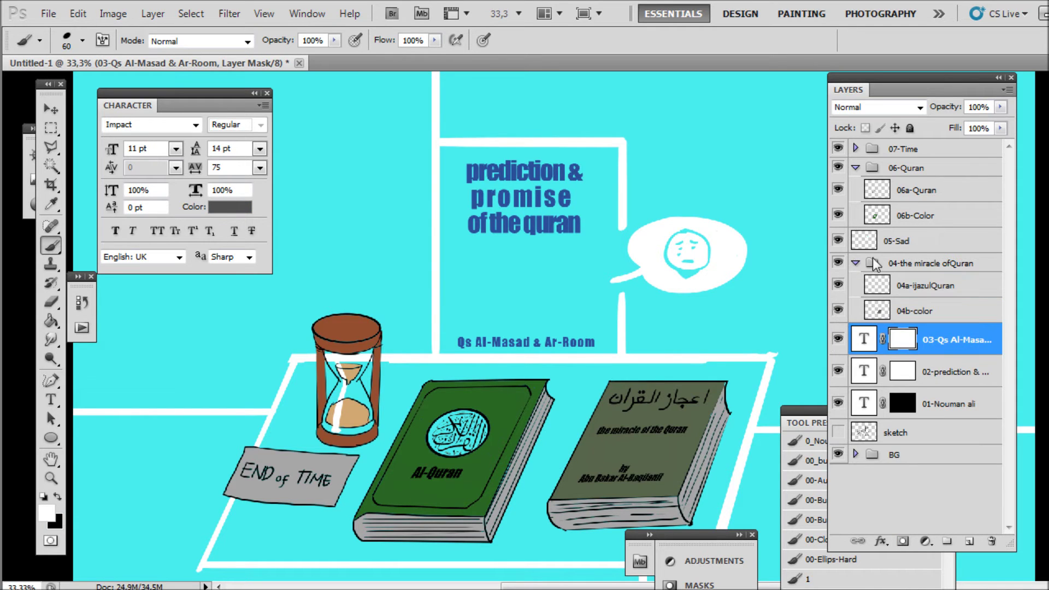
pyautogui.click(905, 284)
pyautogui.click(903, 541)
pyautogui.click(926, 311)
pyautogui.click(902, 541)
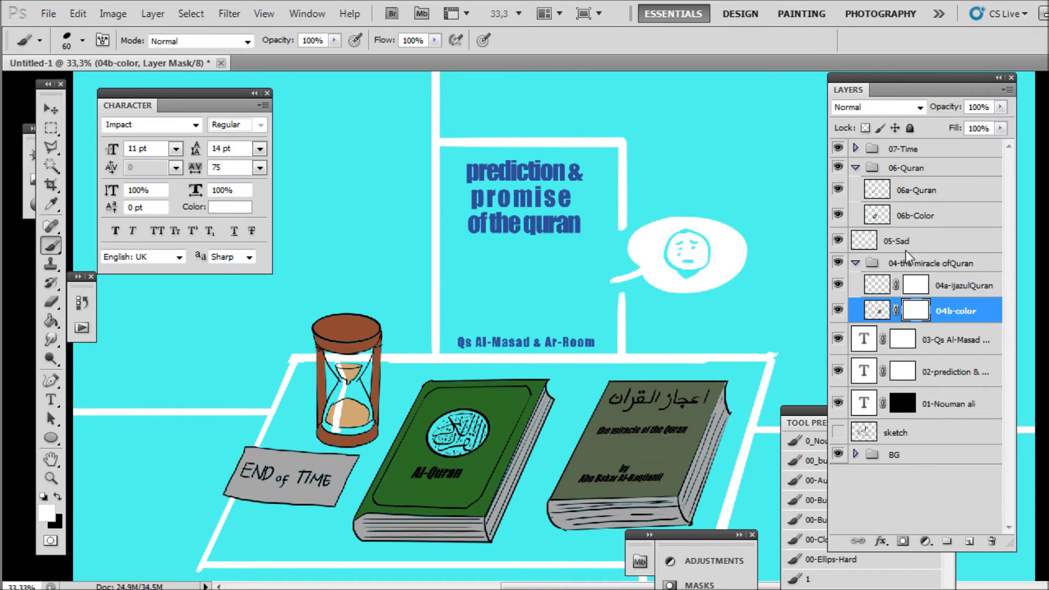
# - Add layer masks to 06b-Color and 06a-Quran in the 06-Quran group
pyautogui.click(906, 247)
pyautogui.click(899, 222)
pyautogui.click(903, 541)
pyautogui.click(919, 190)
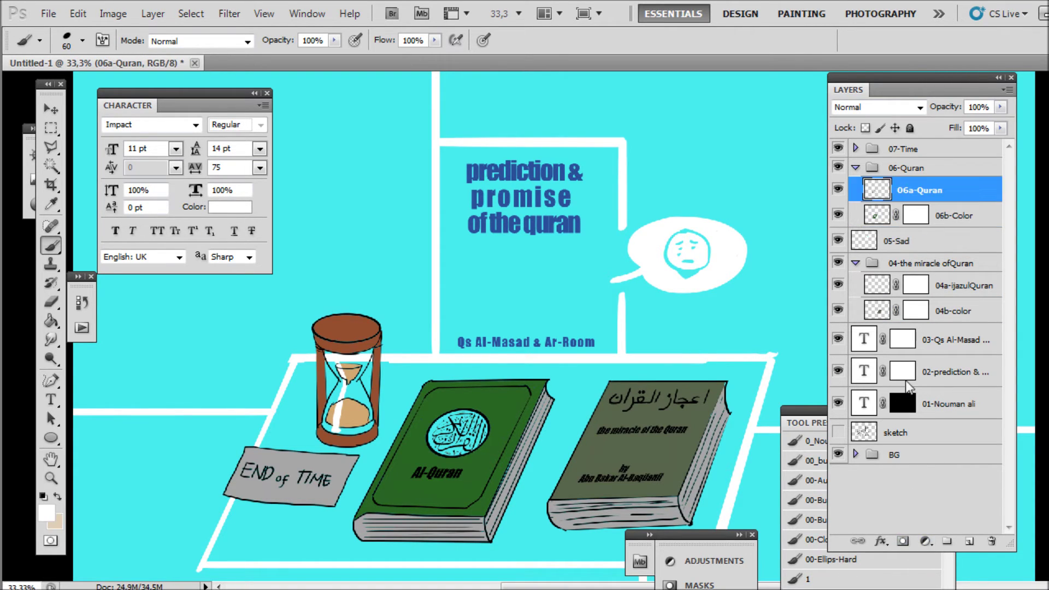
pyautogui.click(903, 541)
# - Expand the 07-Time group and add layer masks to 07a-time, 07b-Color and the 05-Sad layer
pyautogui.click(855, 148)
pyautogui.click(929, 171)
pyautogui.click(903, 541)
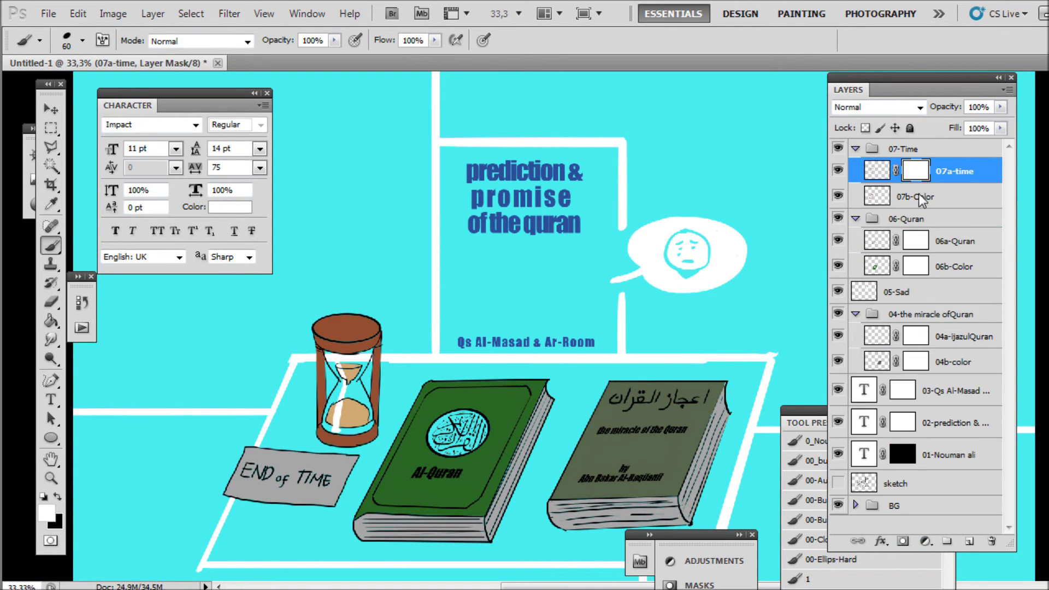
pyautogui.click(929, 197)
pyautogui.click(903, 541)
pyautogui.click(888, 290)
pyautogui.click(902, 541)
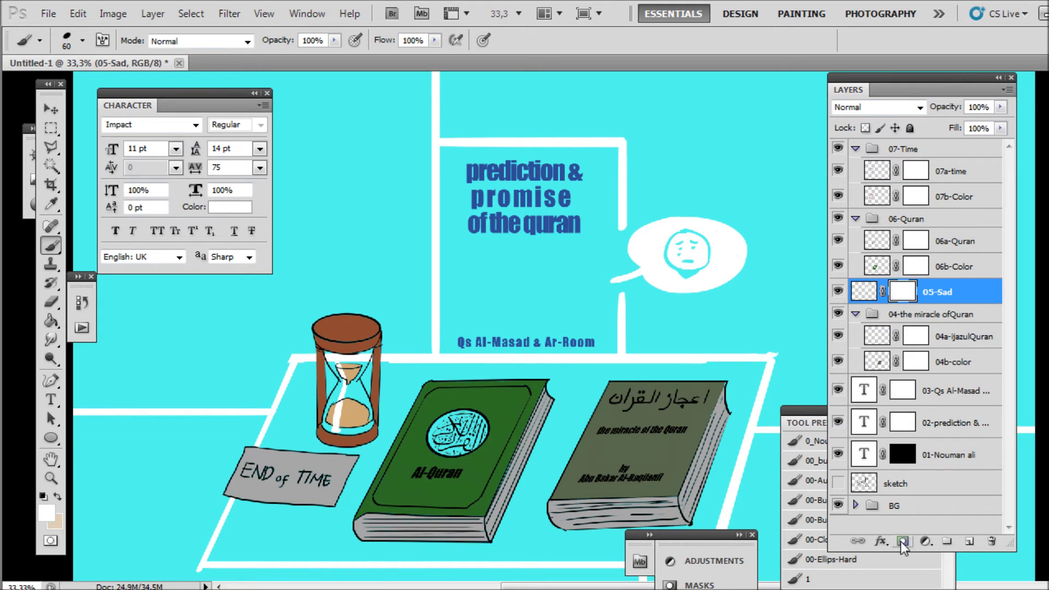
# - Fill the layer masks of the 02-prediction and 03-Qs Al-Masad text layers with black using the Paint Bucket
pyautogui.click(910, 421)
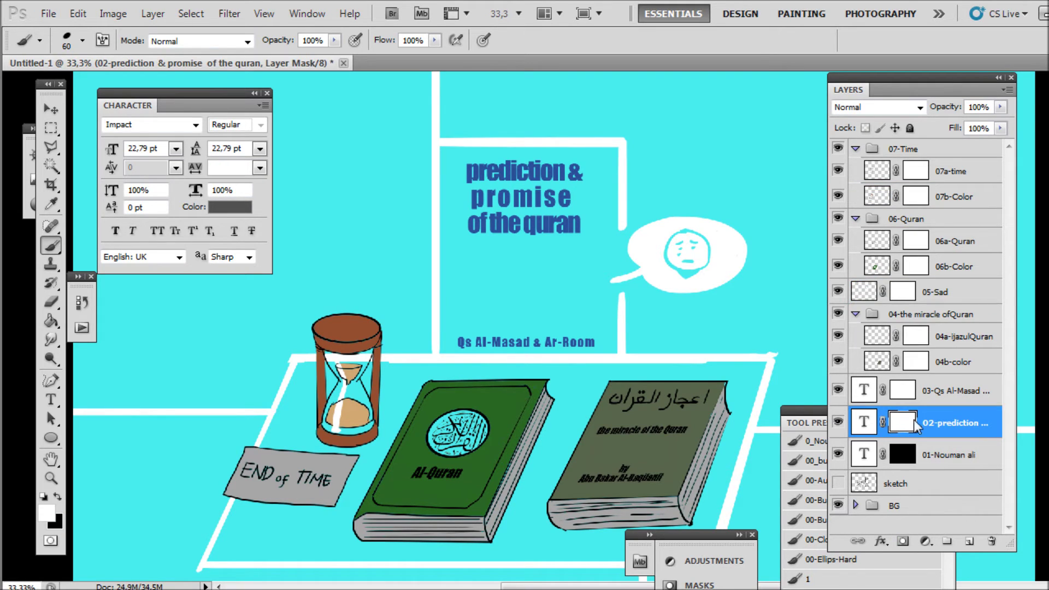
pyautogui.click(57, 320)
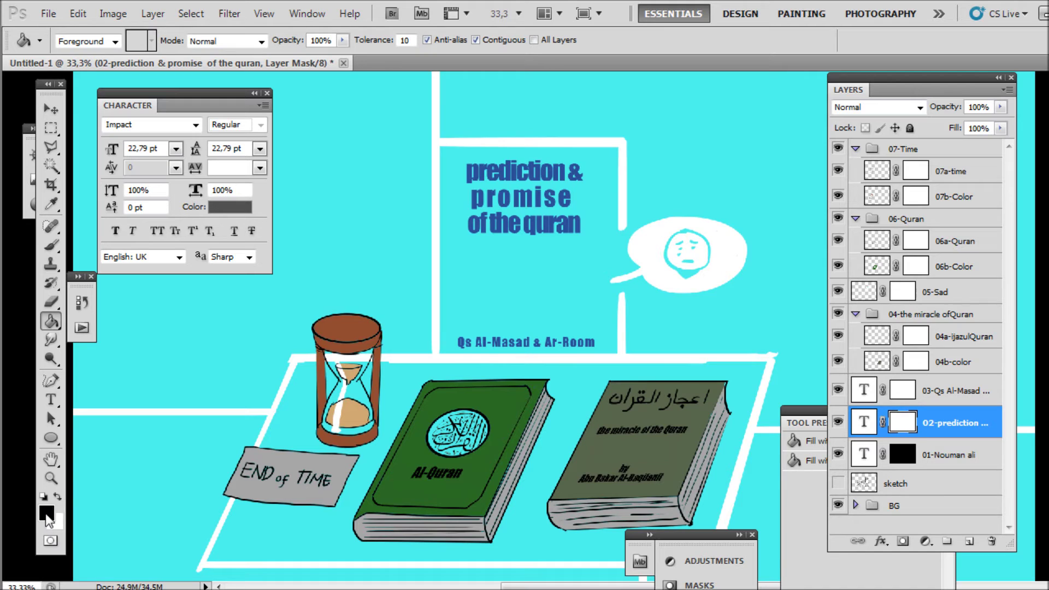
pyautogui.click(523, 231)
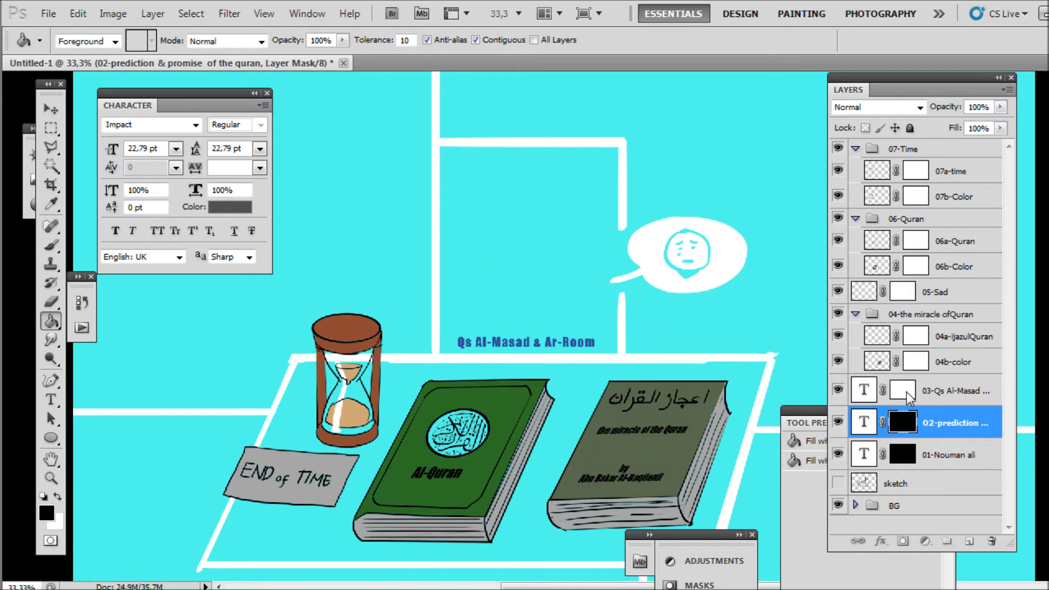
pyautogui.click(903, 391)
pyautogui.click(496, 264)
# - Fill the layer masks of 04b-color, 04a-ijazulQuran and 05-Sad with black
pyautogui.click(915, 361)
pyautogui.click(514, 253)
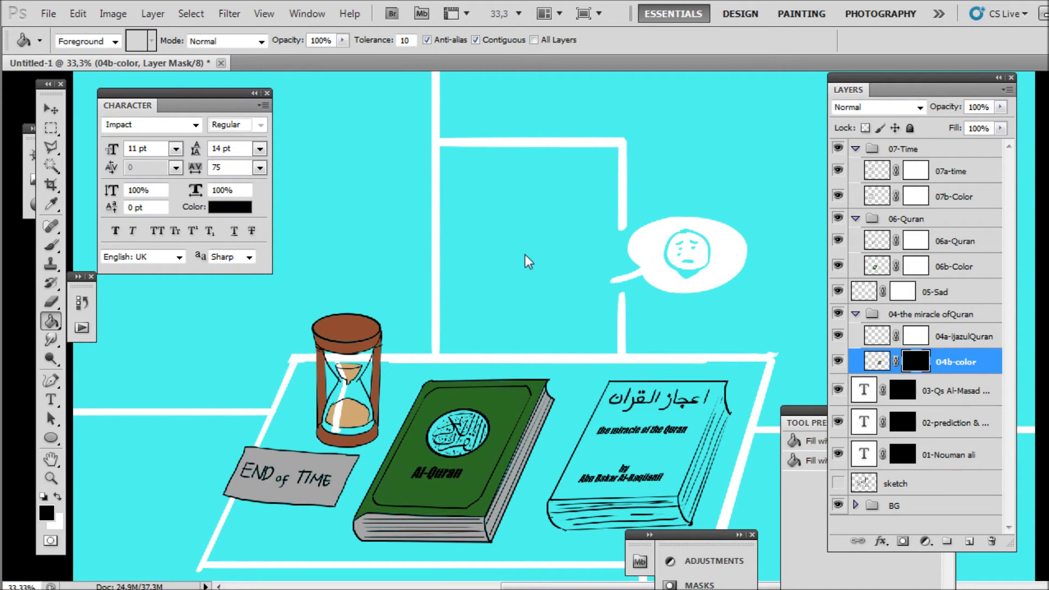
pyautogui.click(915, 336)
pyautogui.click(711, 301)
pyautogui.click(901, 292)
pyautogui.click(705, 290)
# - Fill the layer masks of 06b-Color, 06a-Quran, 07b-Color and 07a-time with black
pyautogui.click(913, 267)
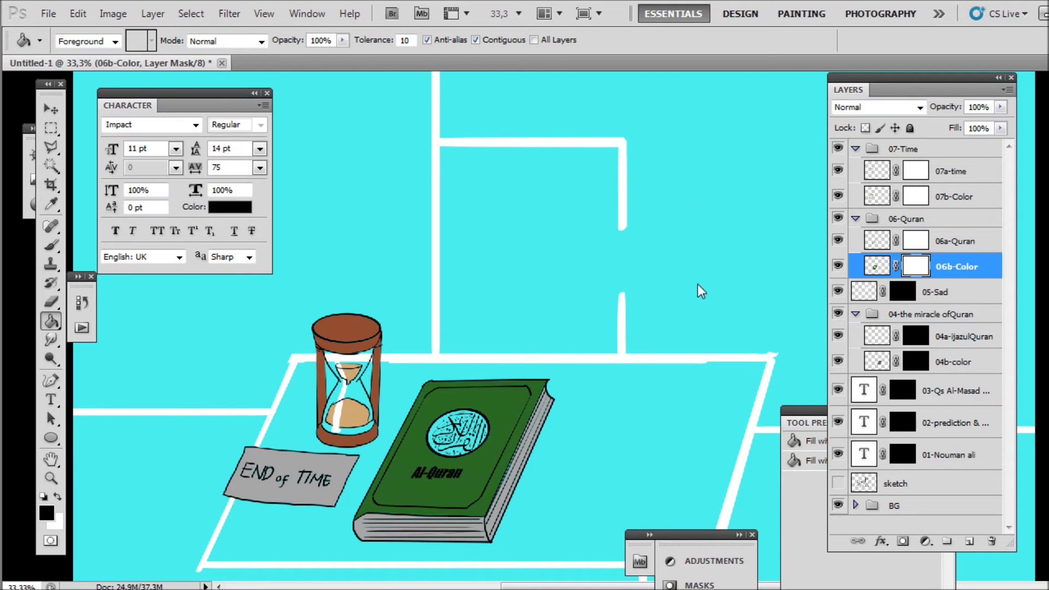
pyautogui.click(694, 288)
pyautogui.click(916, 241)
pyautogui.click(683, 285)
pyautogui.click(916, 196)
pyautogui.click(694, 235)
pyautogui.click(916, 171)
pyautogui.click(693, 234)
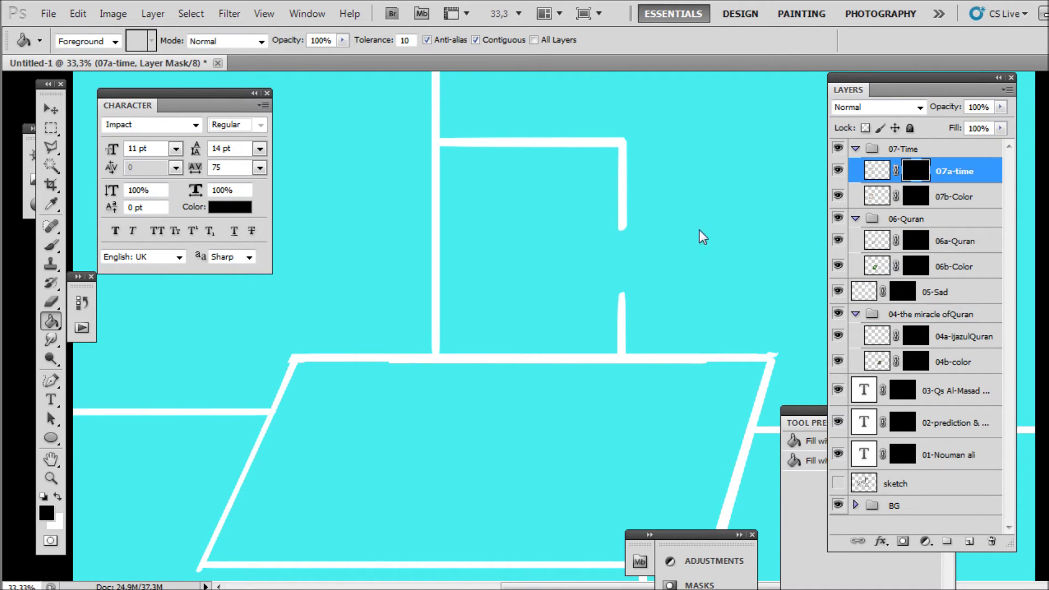
# - Hide the panels, try enlarging the canvas to 50 cm by 50 cm, and undo the resize
pyautogui.moveTo(660, 346); pyautogui.dragTo(648, 246)
pyautogui.moveTo(708, 320); pyautogui.dragTo(670, 264)
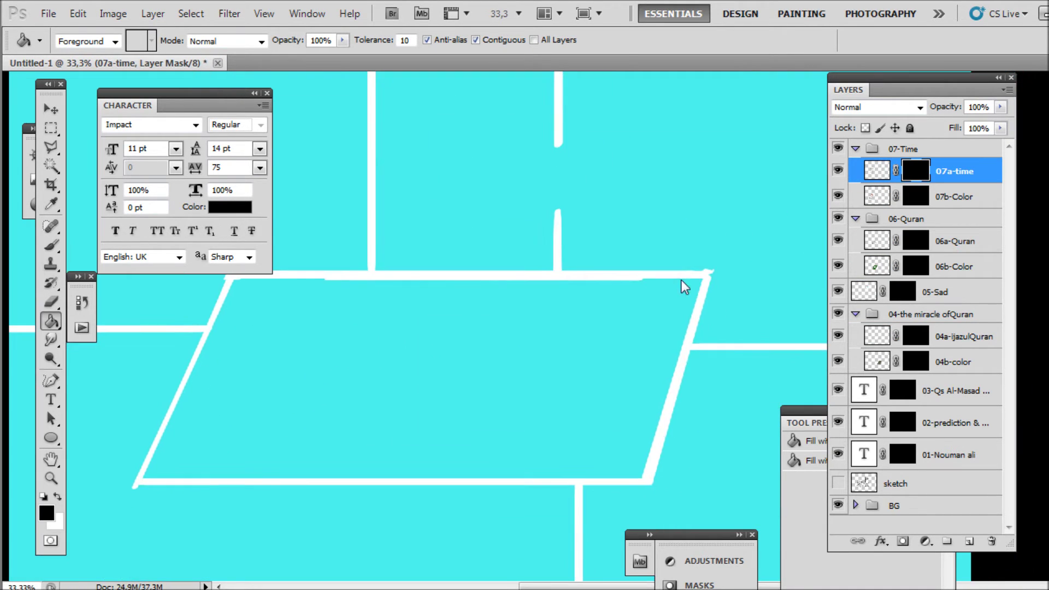
pyautogui.moveTo(555, 304); pyautogui.dragTo(468, 326)
pyautogui.scroll(-1, 513, 278)
pyautogui.press('Tab')
pyautogui.moveTo(514, 276); pyautogui.dragTo(605, 313)
pyautogui.click(114, 16)
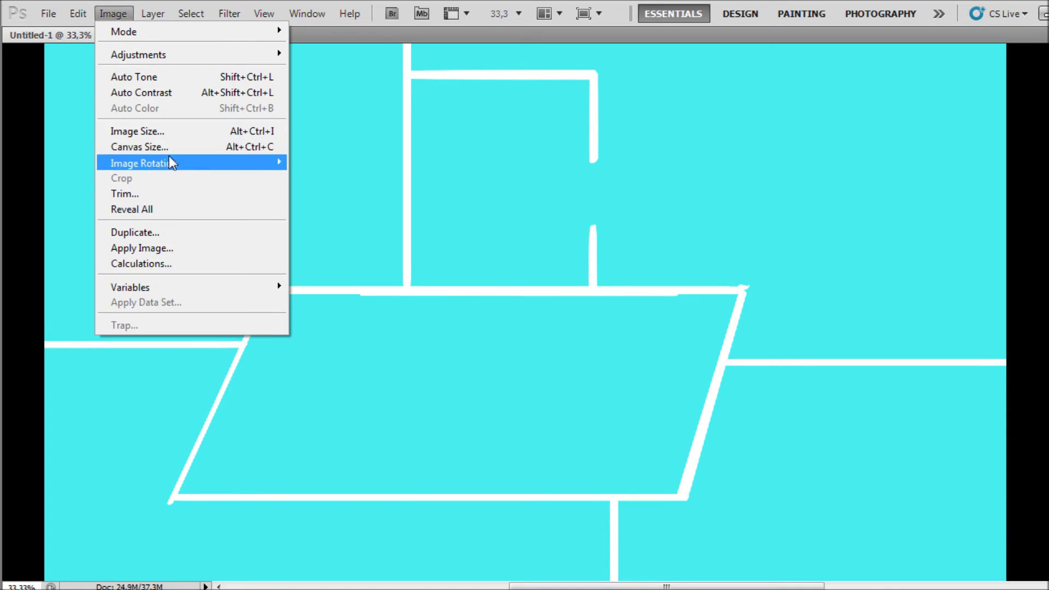
pyautogui.click(165, 149)
pyautogui.doubleClick(552, 240)
pyautogui.write('50')
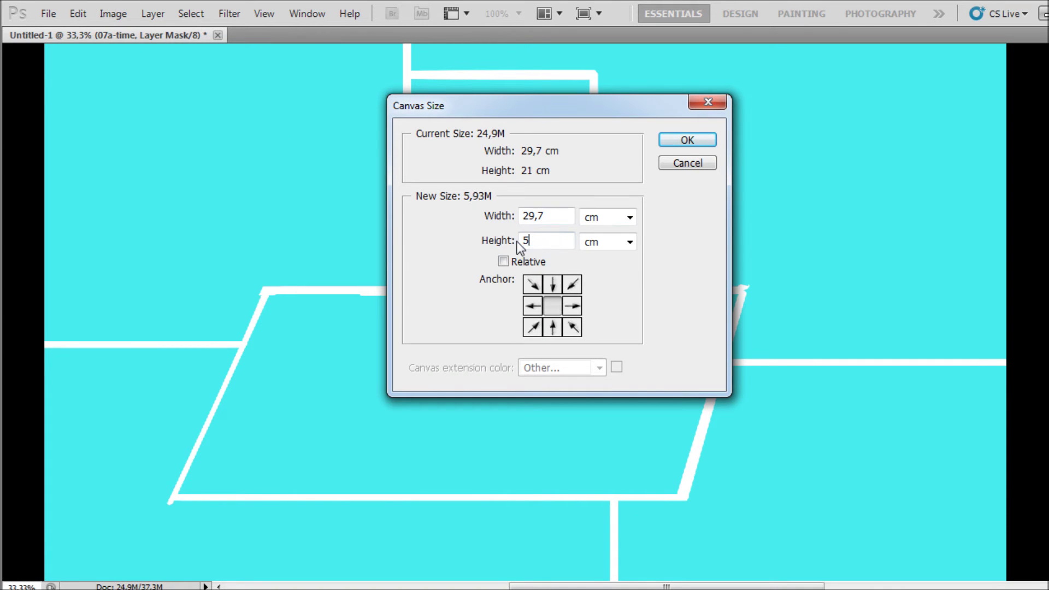
pyautogui.click(492, 216)
pyautogui.write('50')
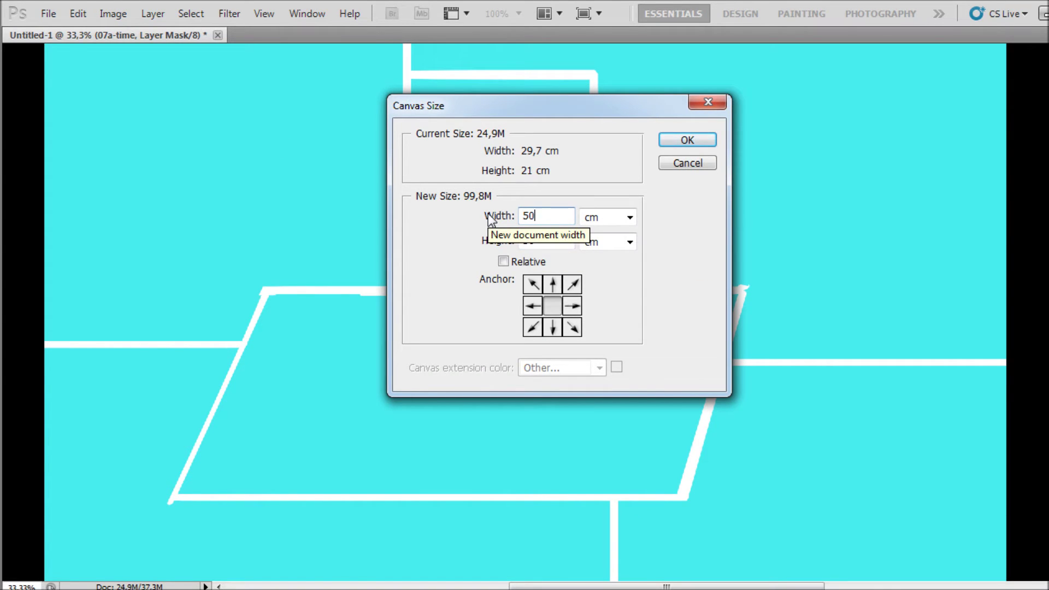
pyautogui.press('Return')
pyautogui.hotkey('ctrl', 'z')
# - Set the canvas size to 50 cm wide and 50 cm high with the anchor kept at the centre
pyautogui.hotkey('ctrl', '-')
pyautogui.click(113, 13)
pyautogui.click(147, 145)
pyautogui.click(484, 216)
pyautogui.write('50')
pyautogui.press('Tab')
pyautogui.write('50')
pyautogui.click(677, 140)
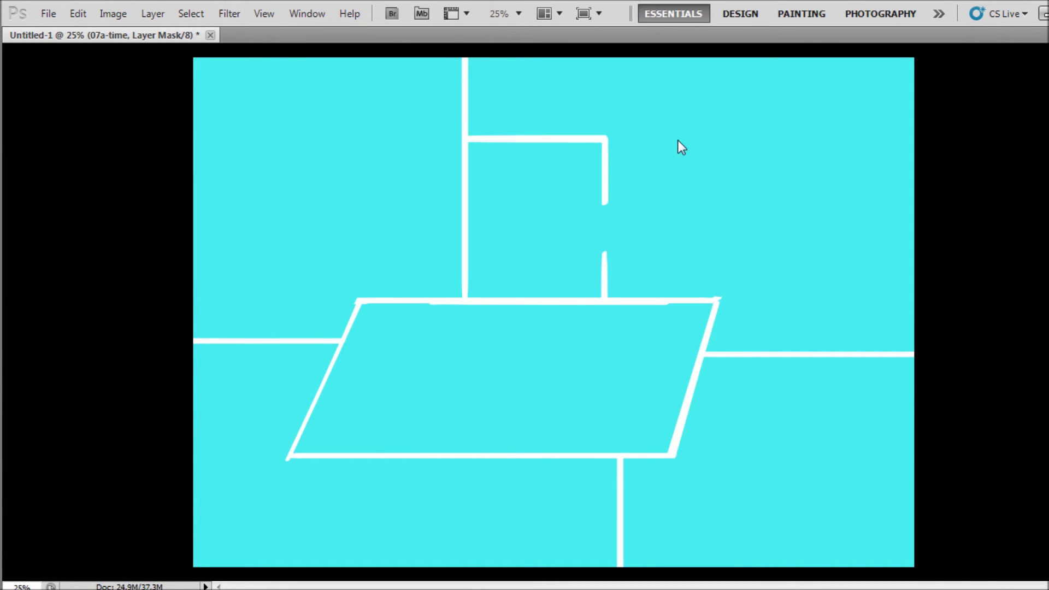
# - Bring back the panels, expand the BG group and fill the empty canvas area on Layer 0 with the sampled cyan
pyautogui.press('Tab')
pyautogui.scroll(-2, 966, 244)
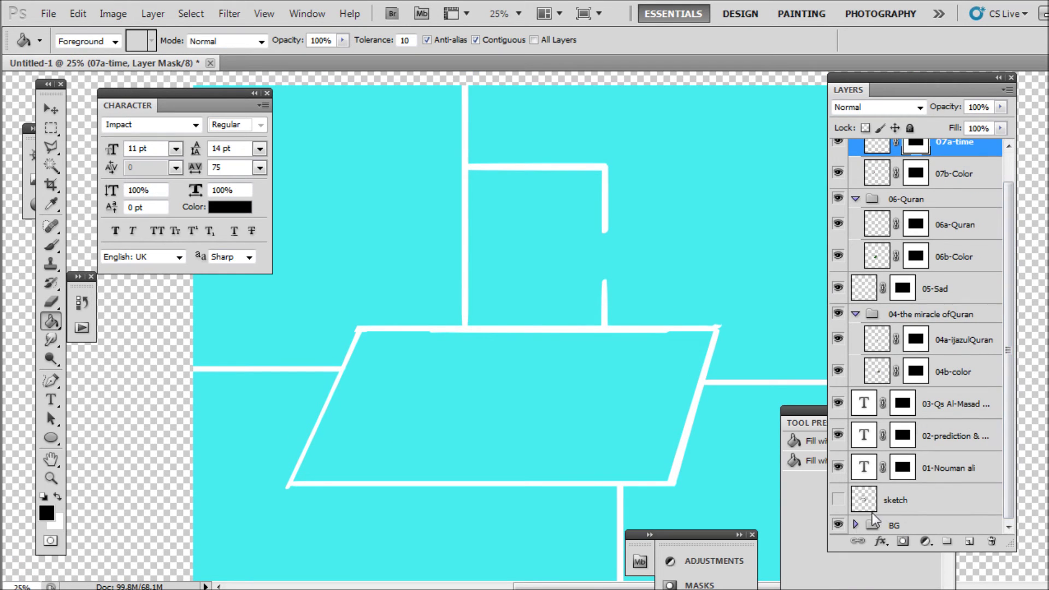
pyautogui.click(855, 525)
pyautogui.scroll(-2, 879, 523)
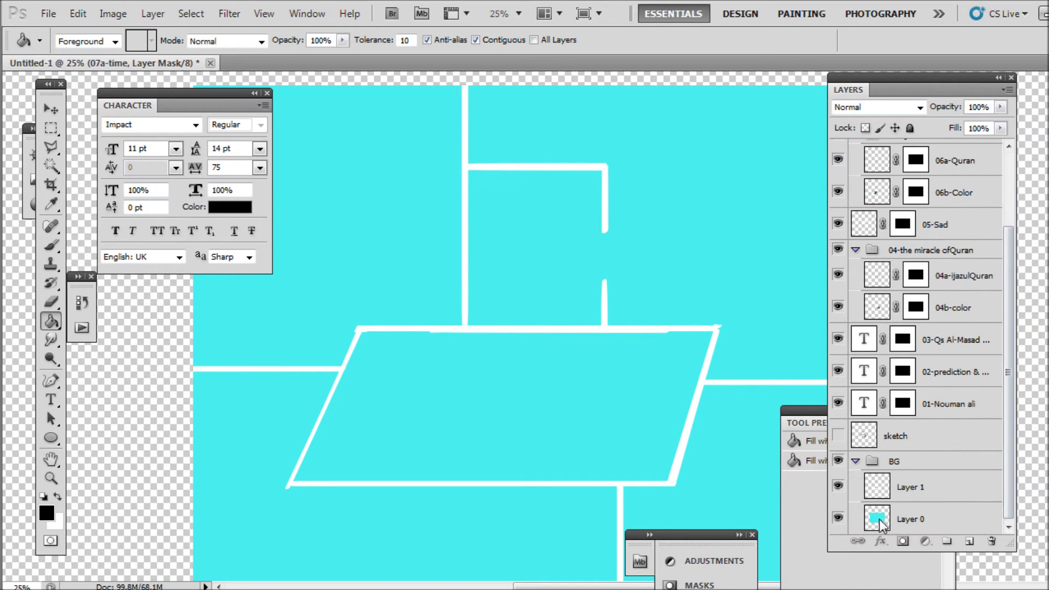
pyautogui.click(879, 524)
pyautogui.keyDown('alt'); pyautogui.click(309, 314); pyautogui.keyUp('alt')
pyautogui.click(159, 324)
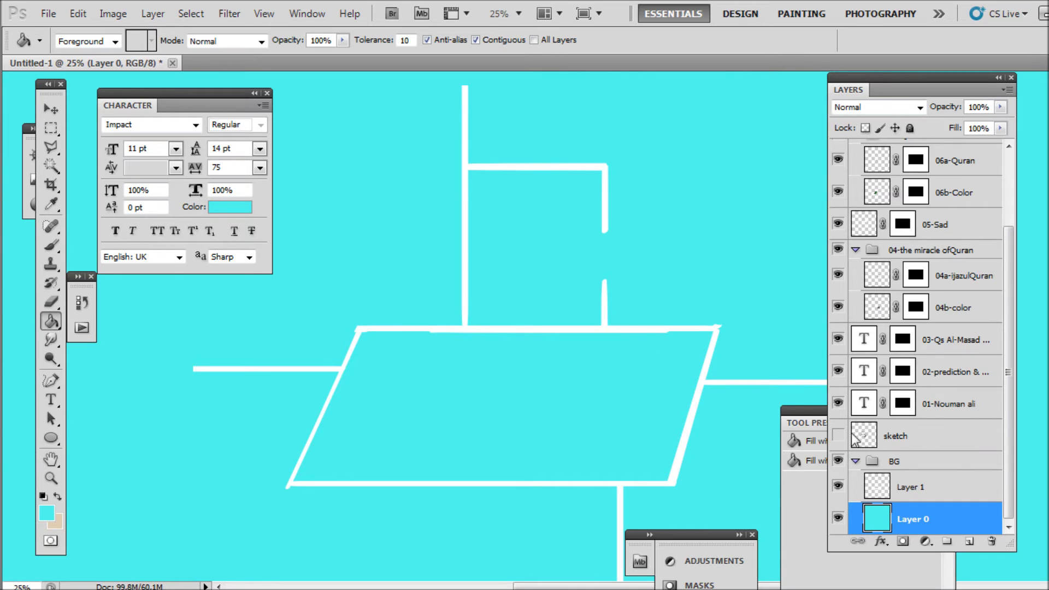
# - Select the BG group, hide the panels and display the artwork in full-screen mode, fitted to the screen
pyautogui.click(893, 461)
pyautogui.scroll(3, 968, 264)
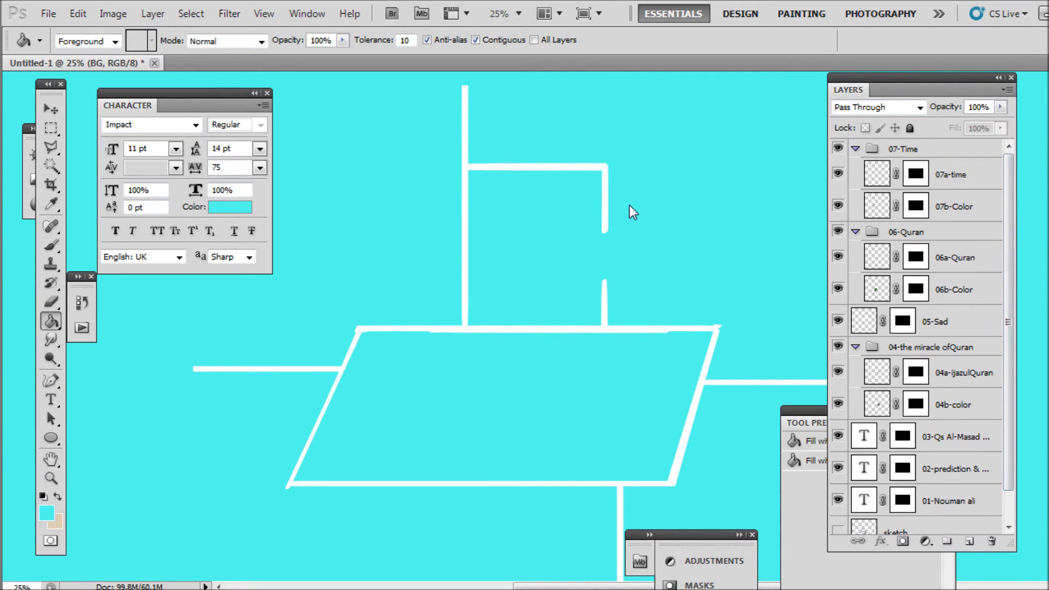
pyautogui.press('Tab')
pyautogui.press('f')
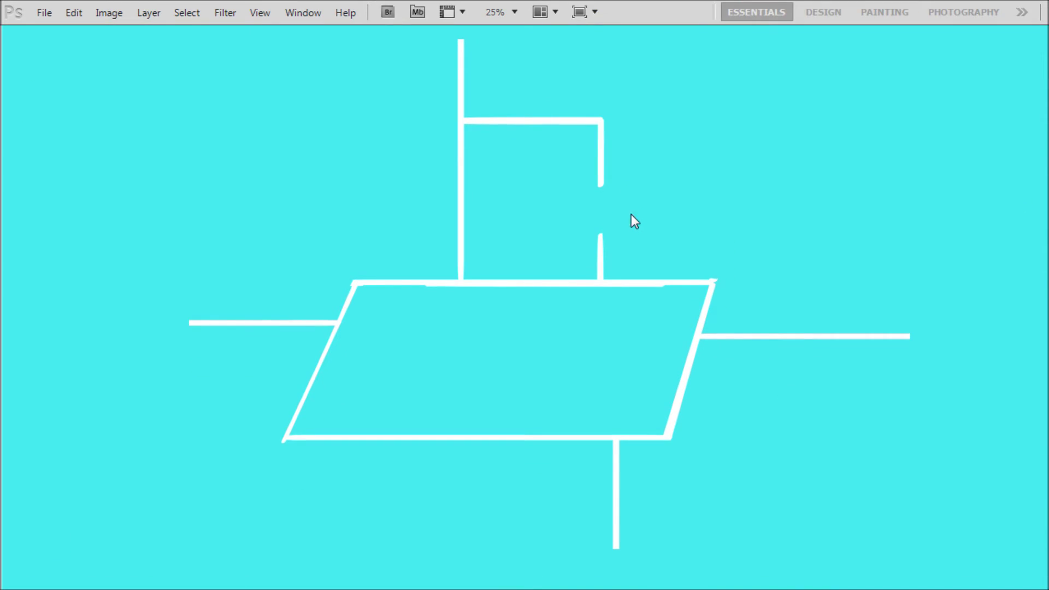
pyautogui.press('f')
pyautogui.hotkey('ctrl', '0')
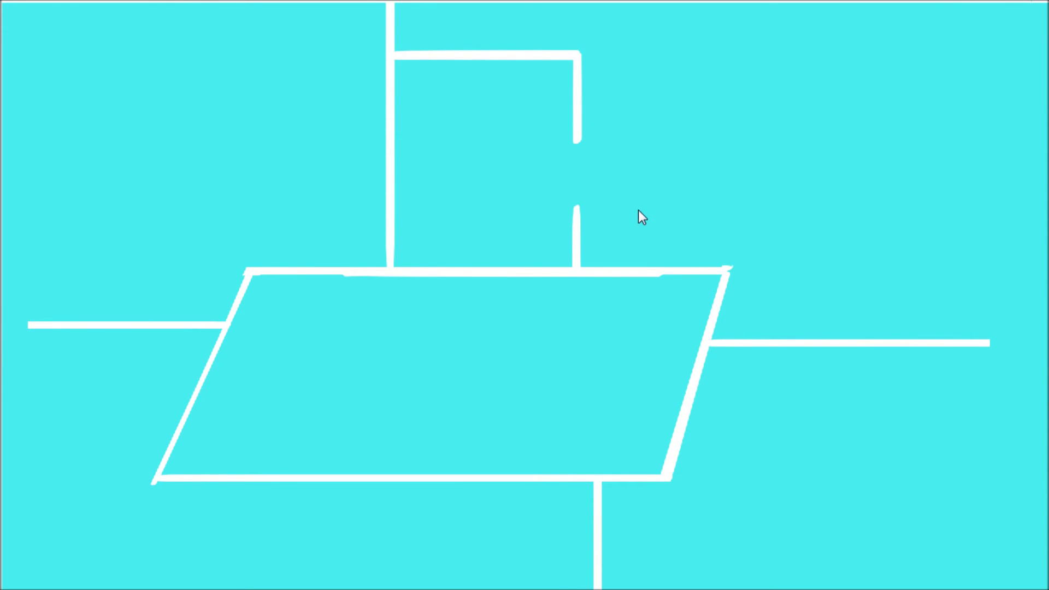
# - Switch to CamStudio, restart the screen recording and minimize the recorder
pyautogui.press('super')
pyautogui.click(951, 589)
pyautogui.doubleClick(990, 504)
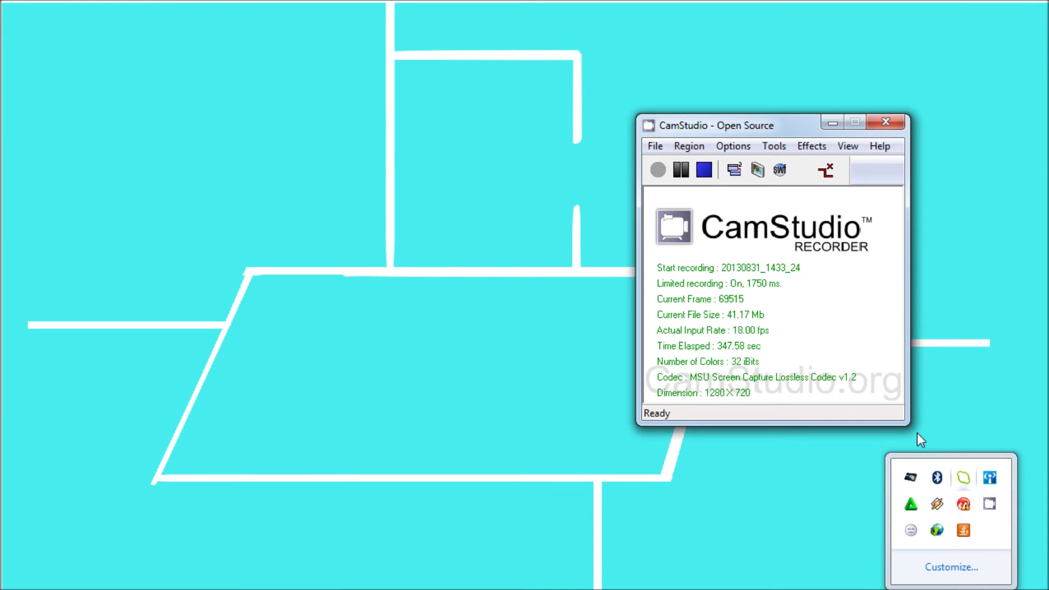
pyautogui.click(703, 170)
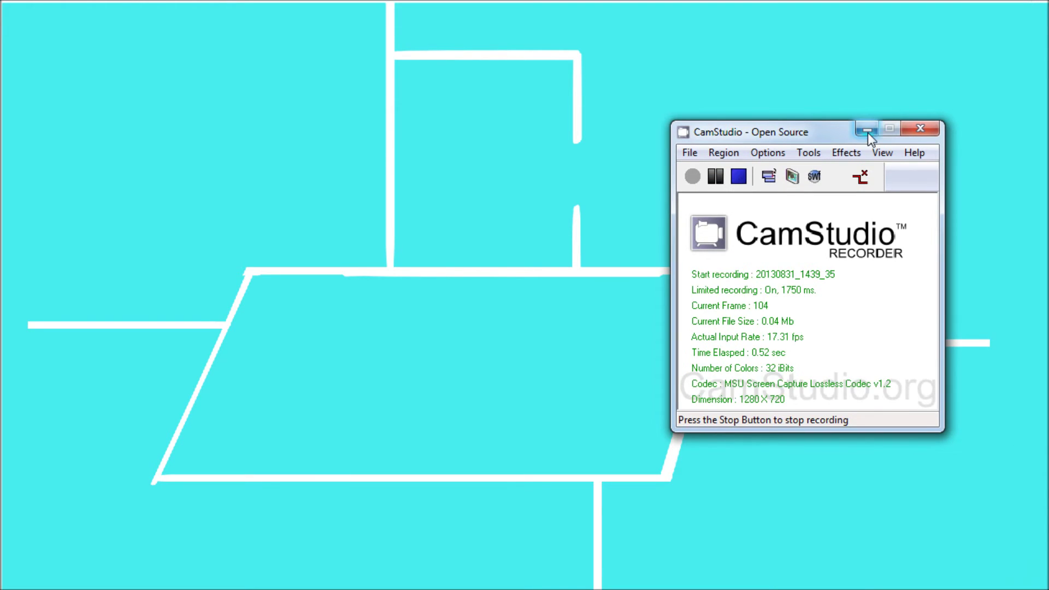
pyautogui.click(867, 129)
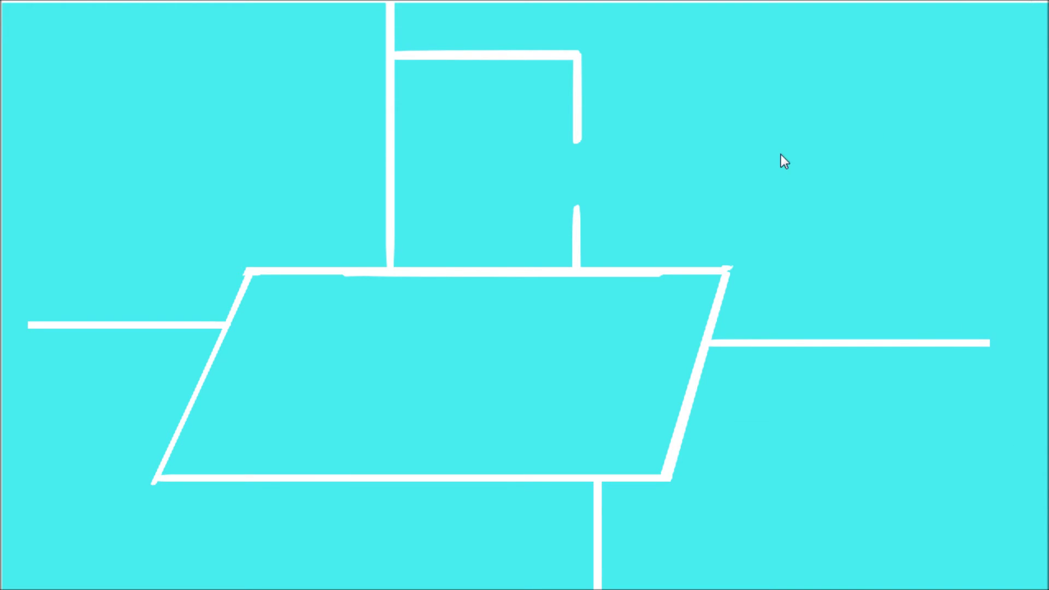
# - Bring back the menu bar and panels, and toggle the layer list off, on and off again
pyautogui.press('f')
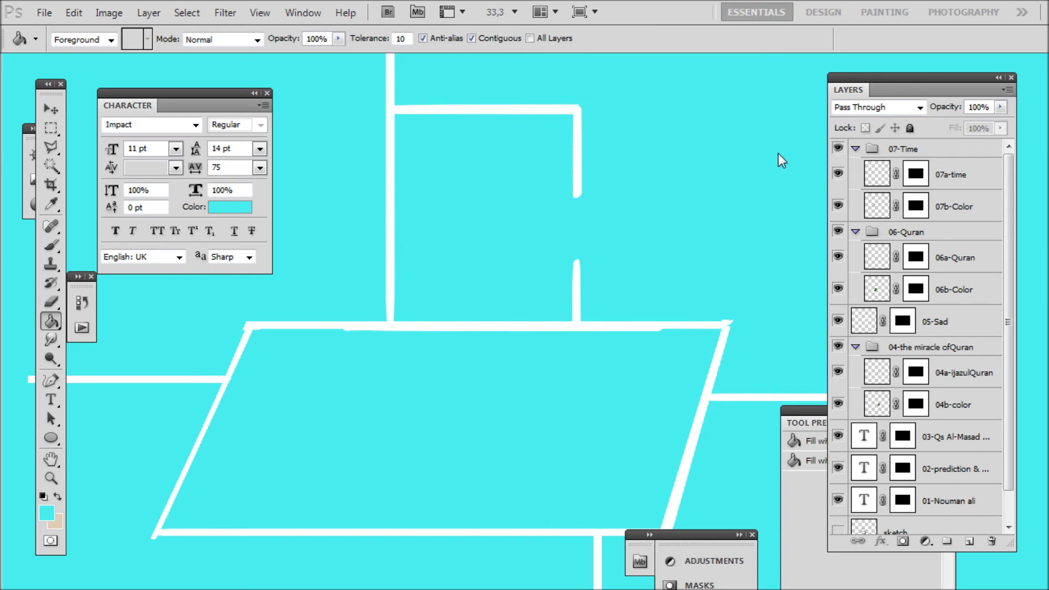
pyautogui.click(303, 13)
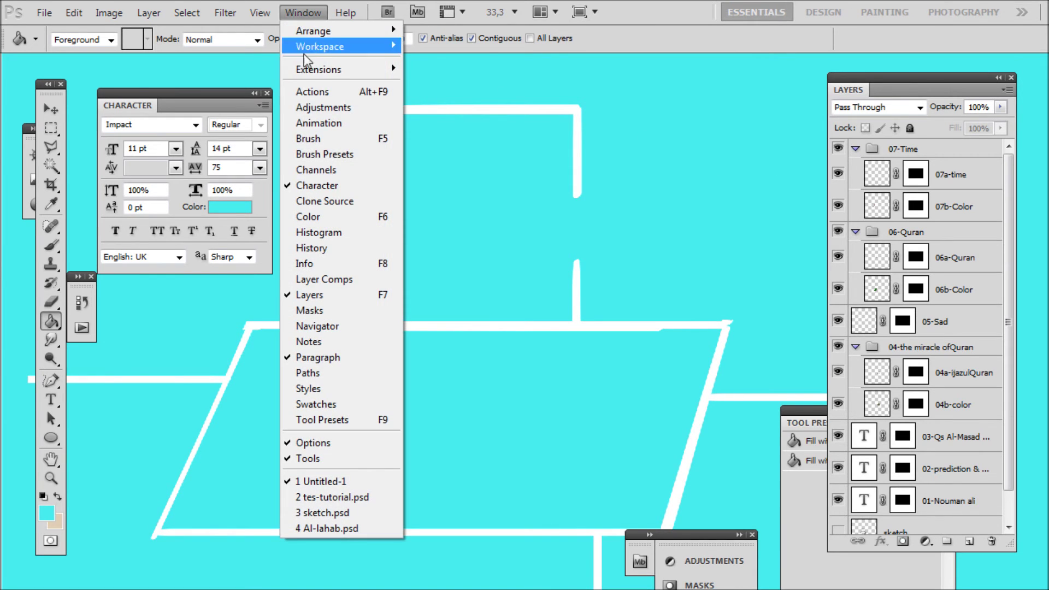
pyautogui.click(354, 298)
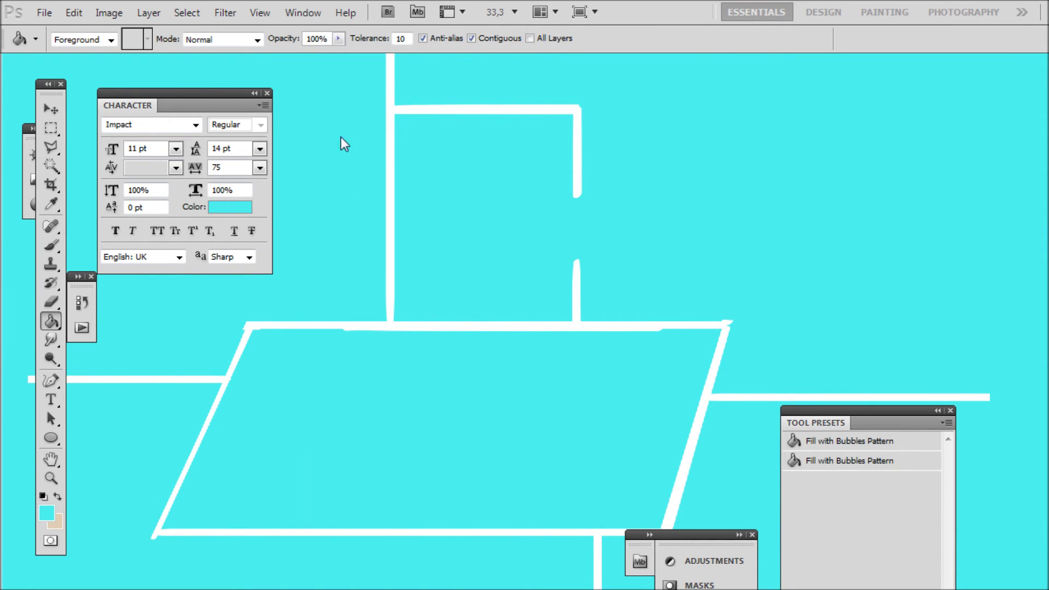
pyautogui.click(304, 13)
pyautogui.click(351, 297)
pyautogui.click(304, 13)
pyautogui.click(337, 296)
pyautogui.moveTo(600, 205)
pyautogui.mouseDown()
pyautogui.moveTo(675, 186)
pyautogui.moveTo(630, 185)
pyautogui.mouseUp()
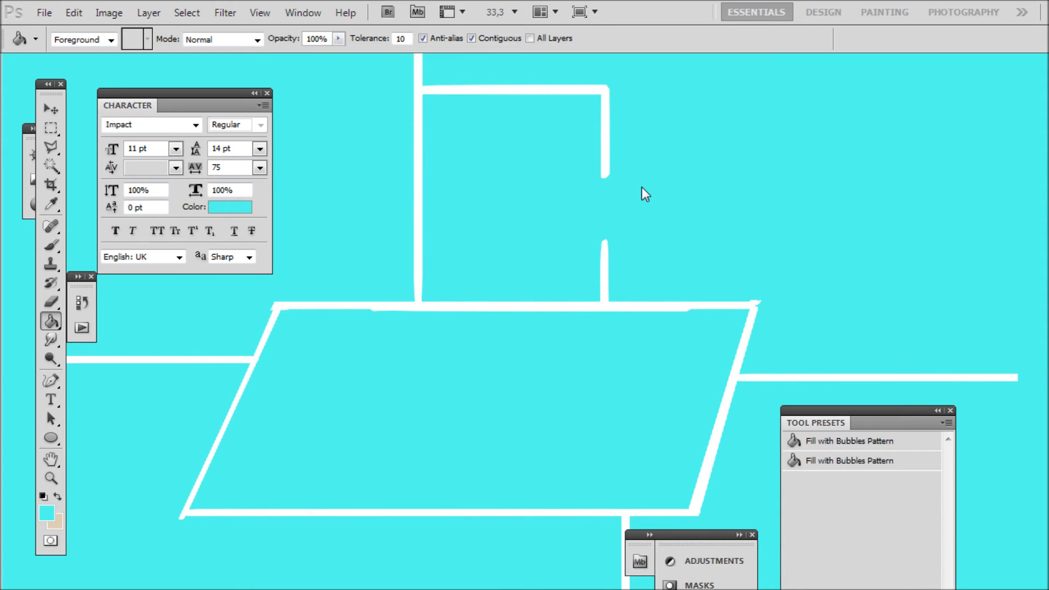
# - Display the artwork in full-screen mode without panels and centre the white line drawing in view
pyautogui.moveTo(585, 200); pyautogui.dragTo(630, 214)
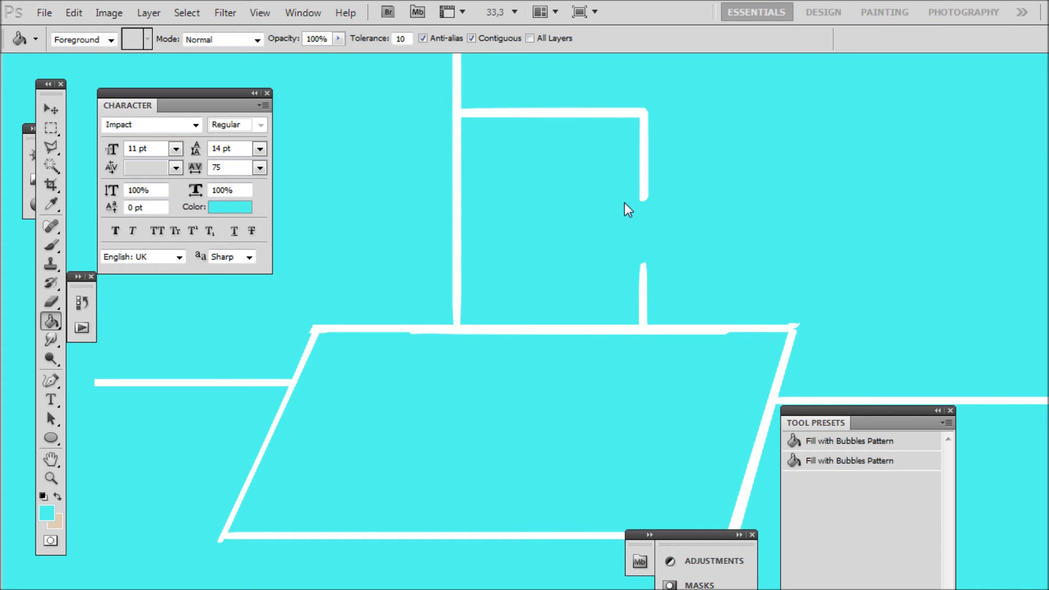
pyautogui.press('f')
pyautogui.press('f')
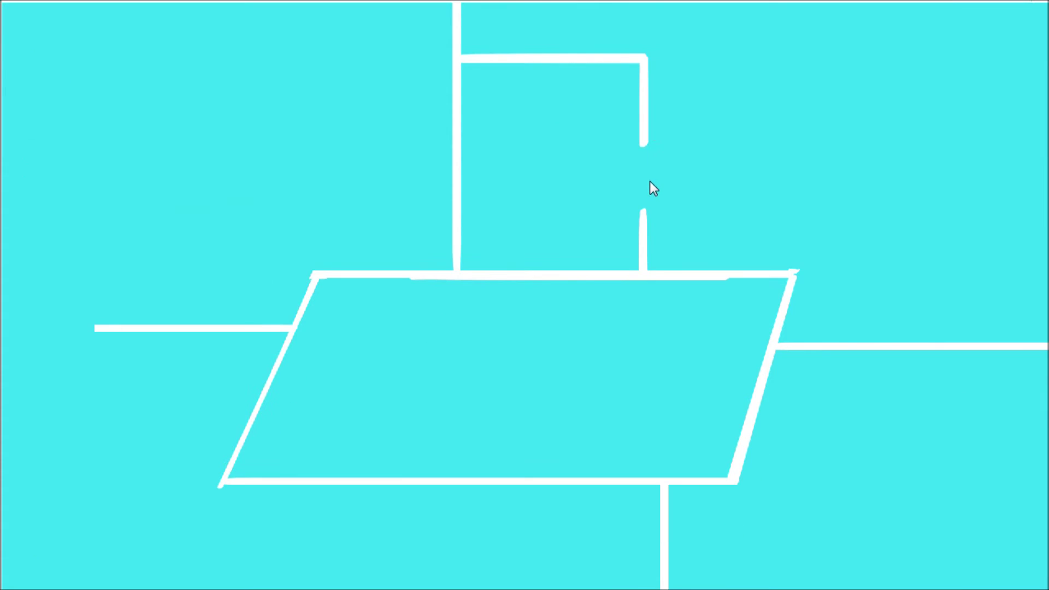
pyautogui.moveTo(653, 182)
pyautogui.mouseDown()
pyautogui.moveTo(598, 259)
pyautogui.moveTo(595, 225)
pyautogui.moveTo(659, 238)
pyautogui.moveTo(656, 226)
pyautogui.mouseUp()
pyautogui.scroll(1, 591, 231)
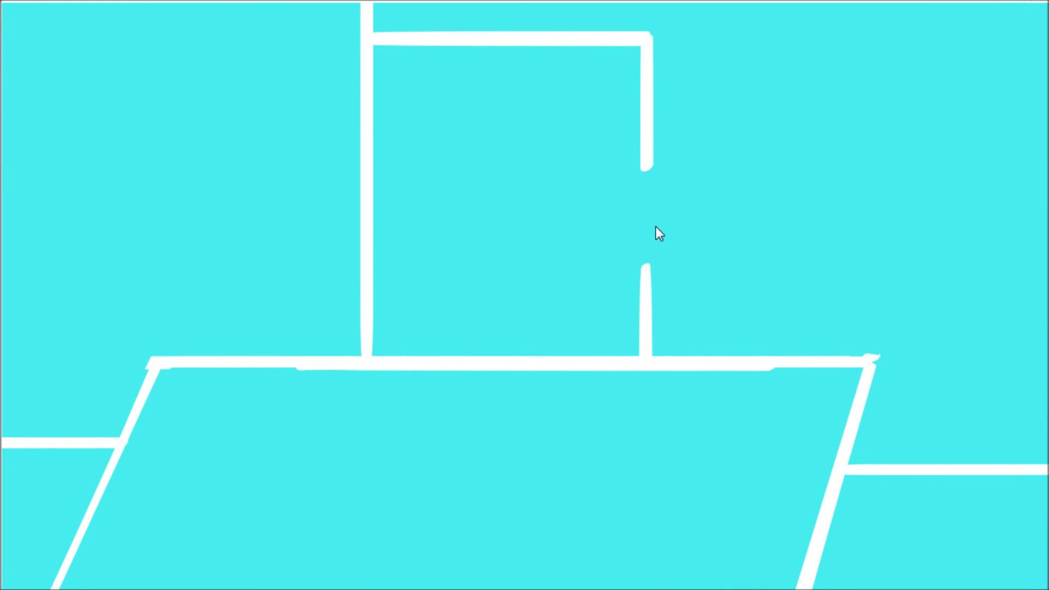
pyautogui.scroll(-1, 656, 226)
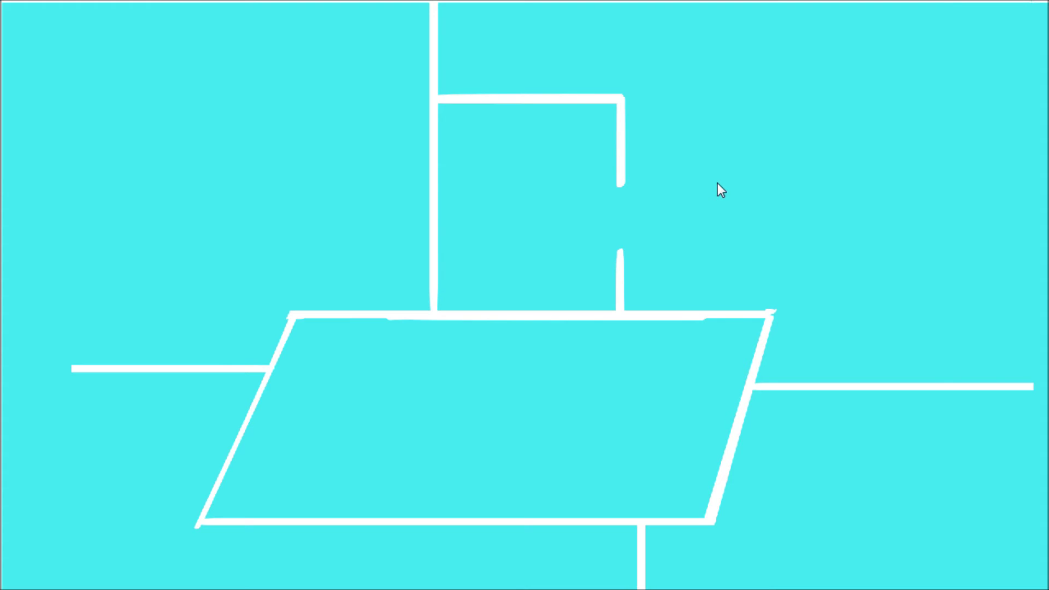
pyautogui.press('F7')
pyautogui.scroll(-1, 1008, 372)
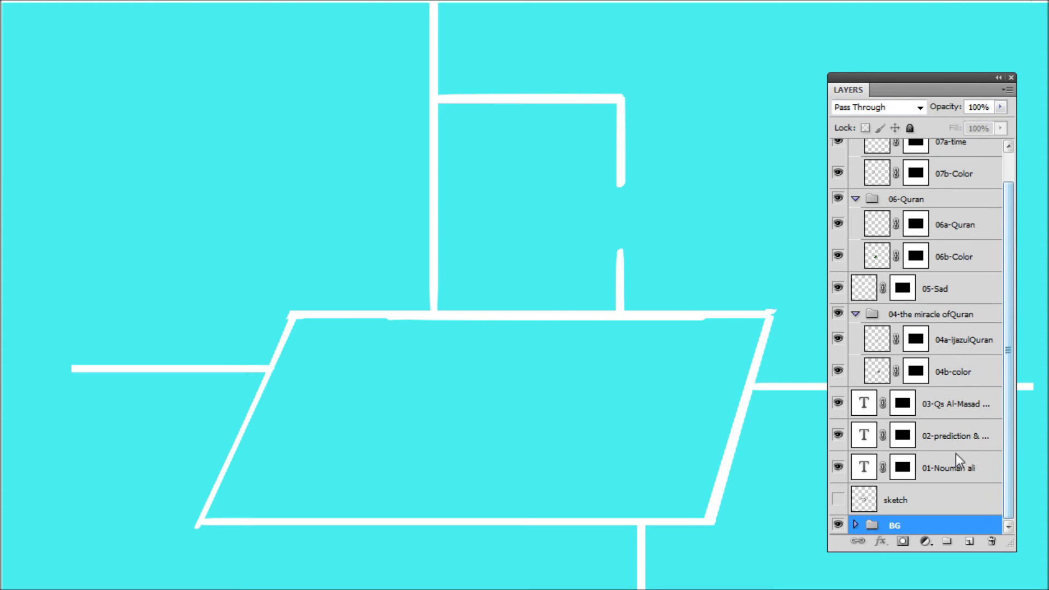
pyautogui.click(976, 464)
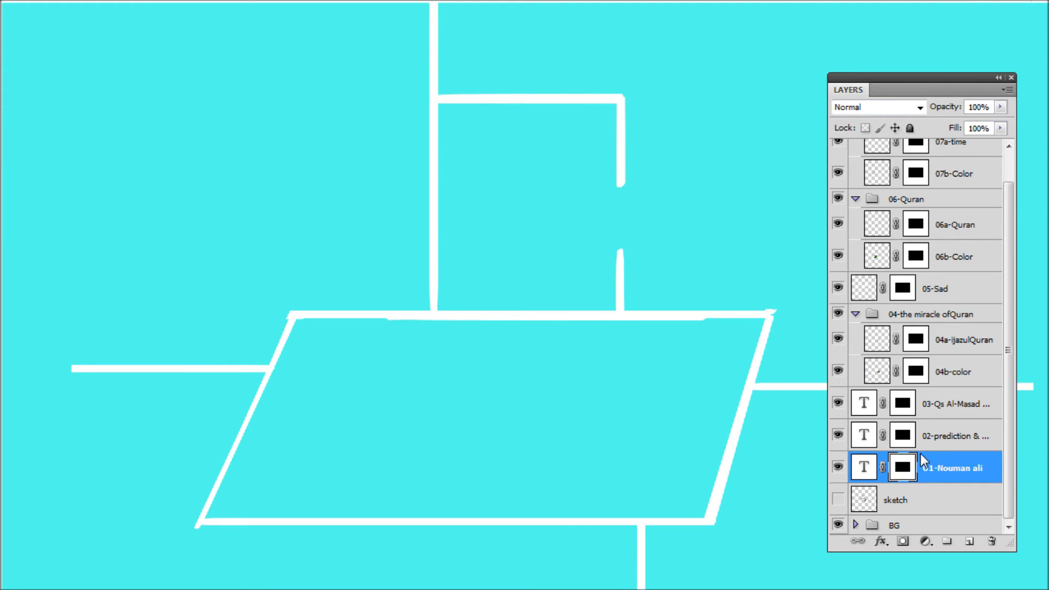
pyautogui.press('F7')
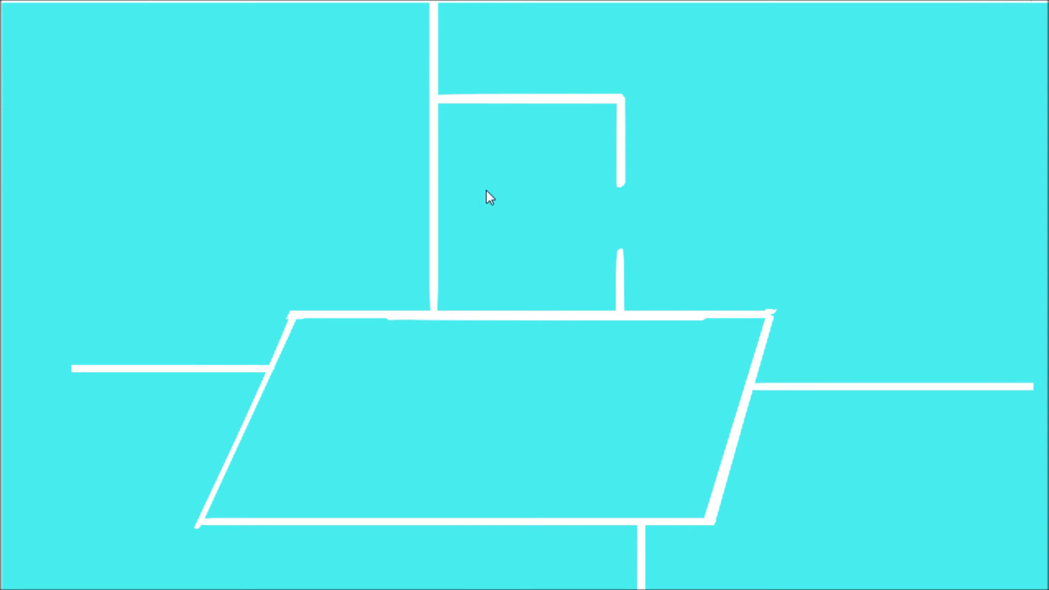
pyautogui.press('f')
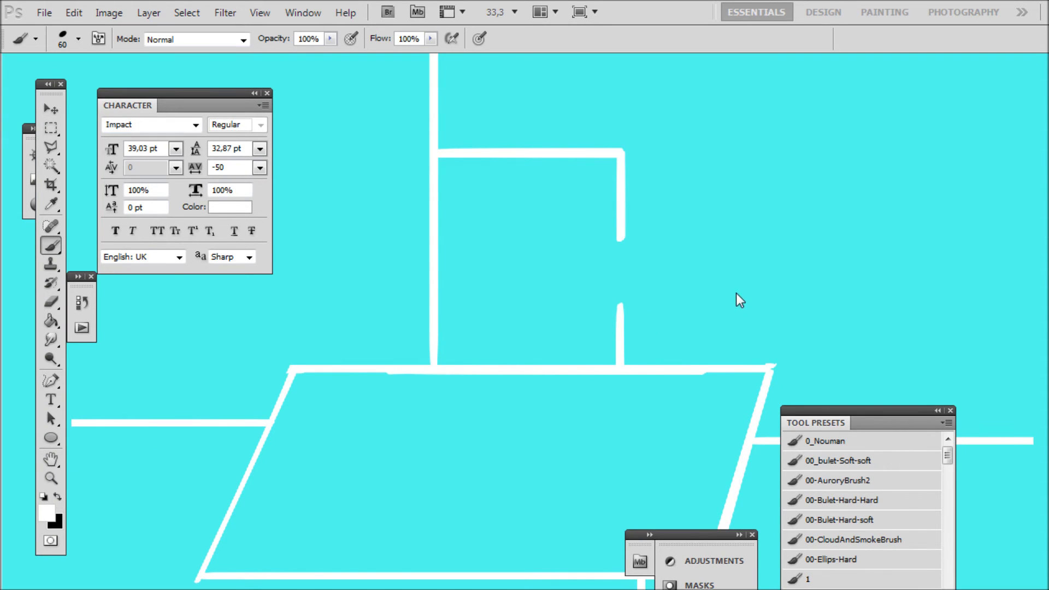
pyautogui.press('F7')
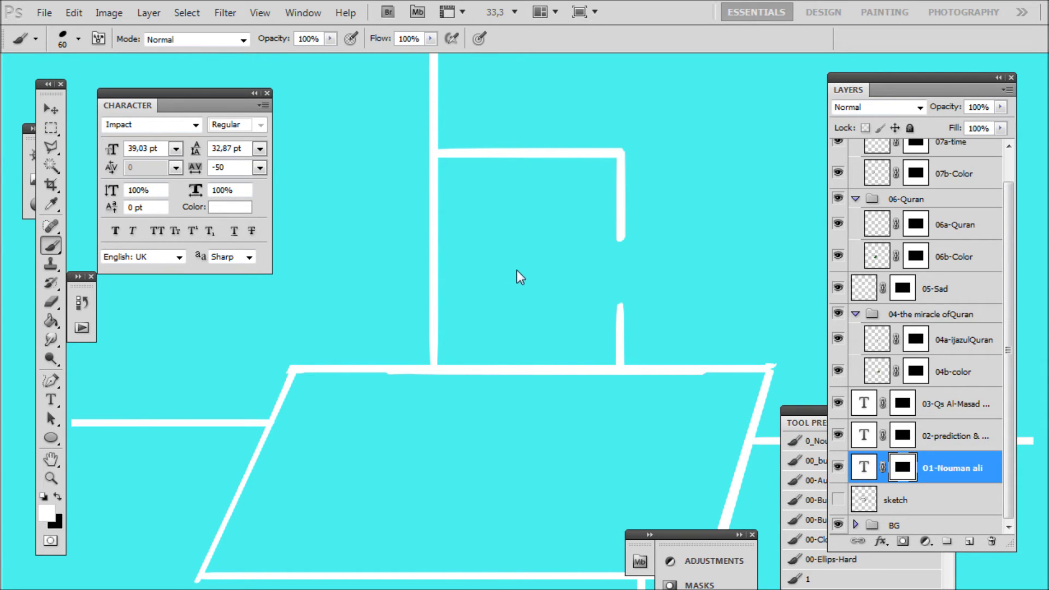
pyautogui.press('f')
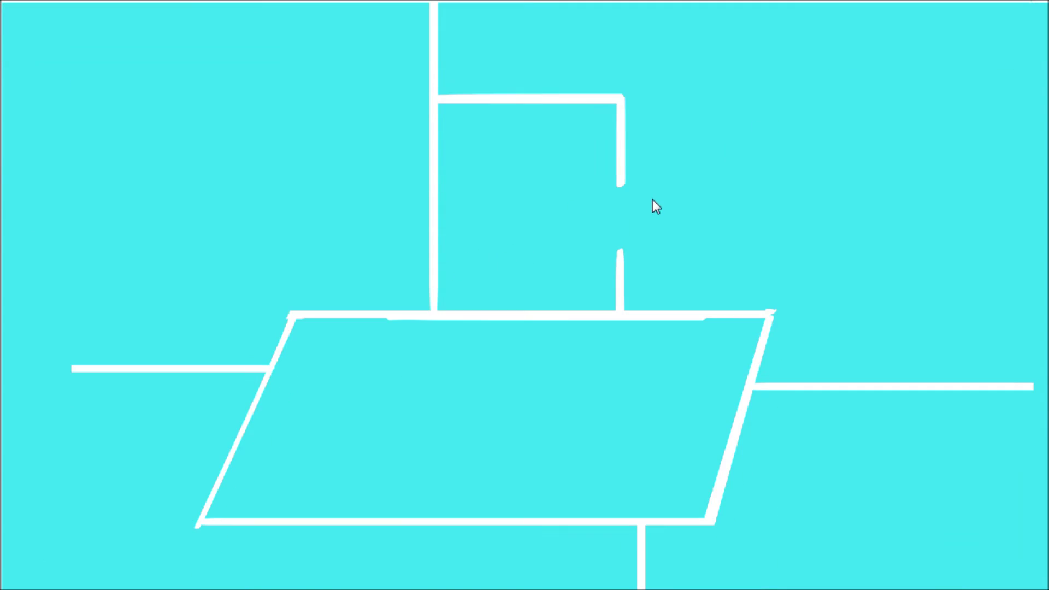
# - Paint white on the 01-Nouman ali mask to reveal the lettering inside the upper frame, the NOUMAN line before the ALI KHAN line
pyautogui.moveTo(583, 260); pyautogui.dragTo(426, 242)
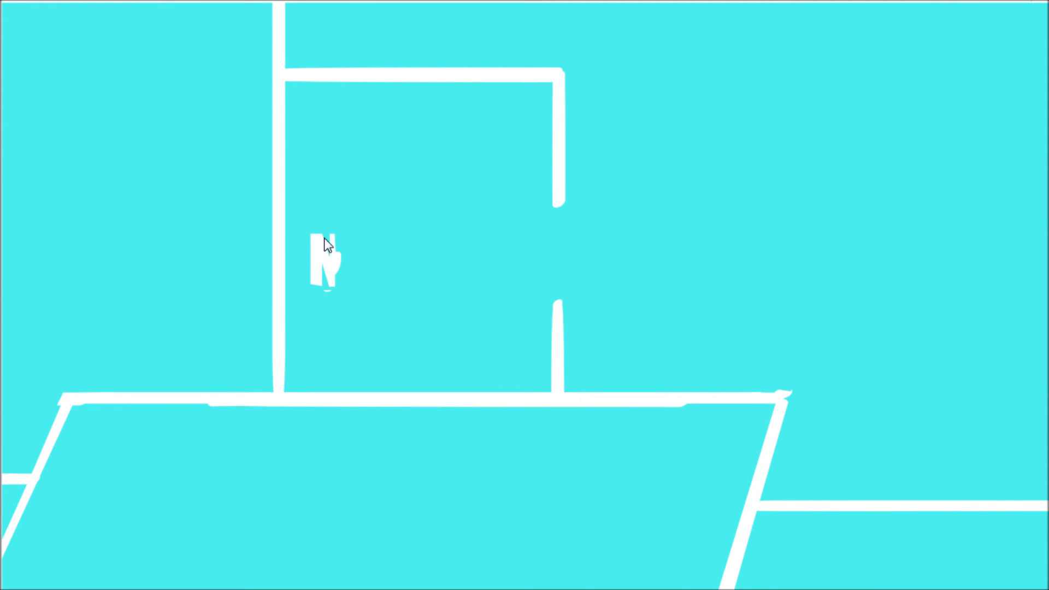
pyautogui.moveTo(342, 235)
pyautogui.mouseDown()
pyautogui.moveTo(359, 274)
pyautogui.moveTo(436, 282)
pyautogui.mouseUp()
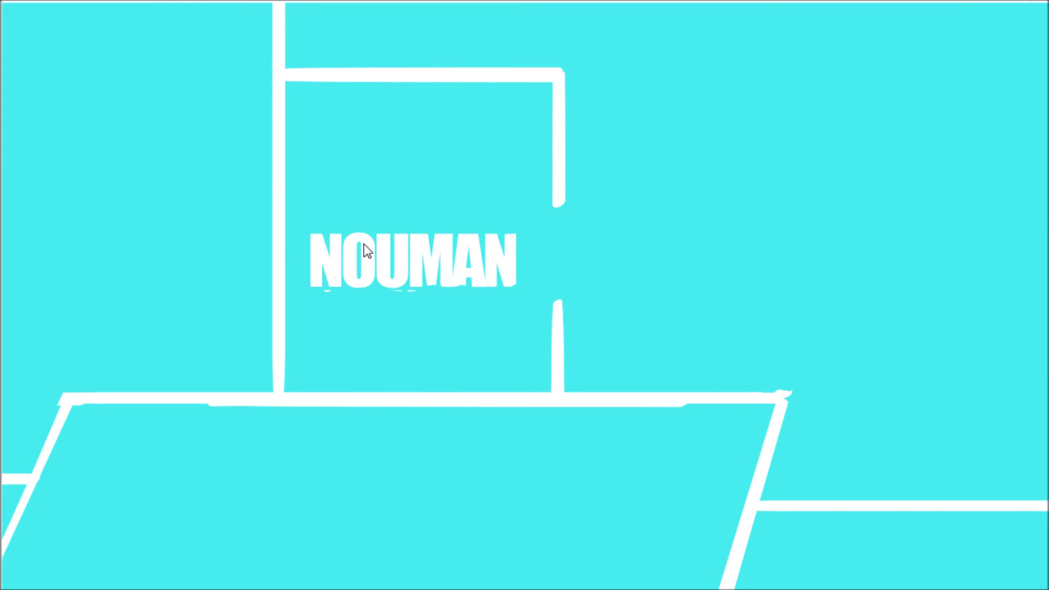
pyautogui.moveTo(351, 245); pyautogui.dragTo(331, 303)
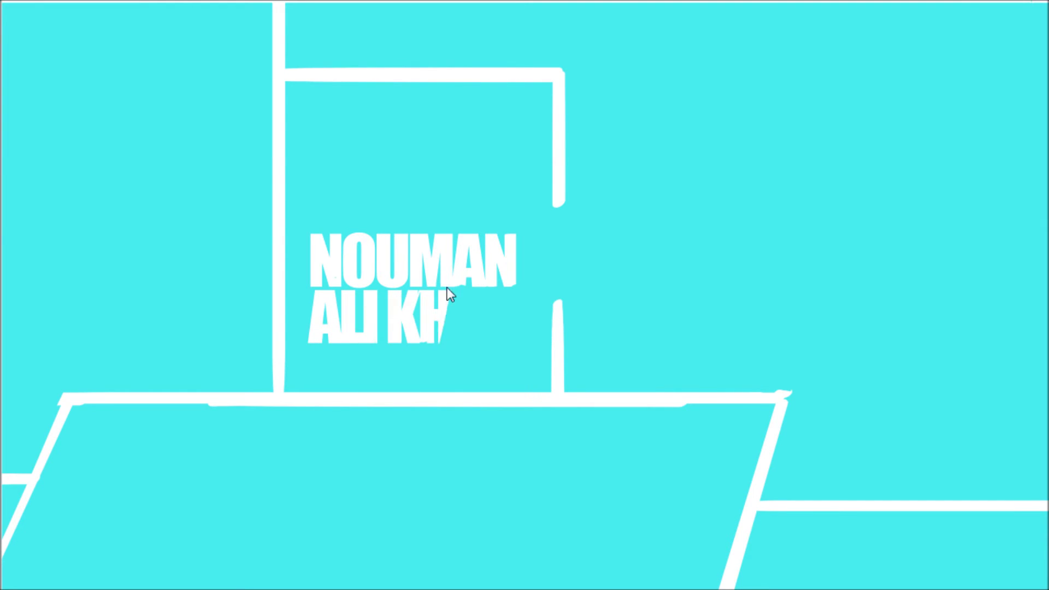